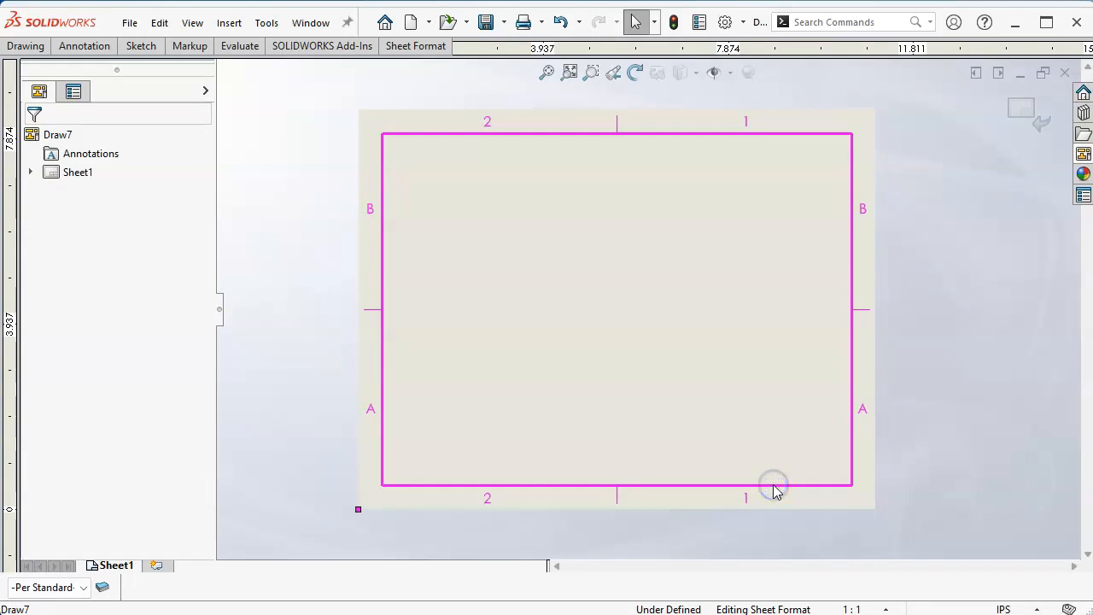
- Try to delete the border in the sheet format and return to editing the sheet
click(755, 282)
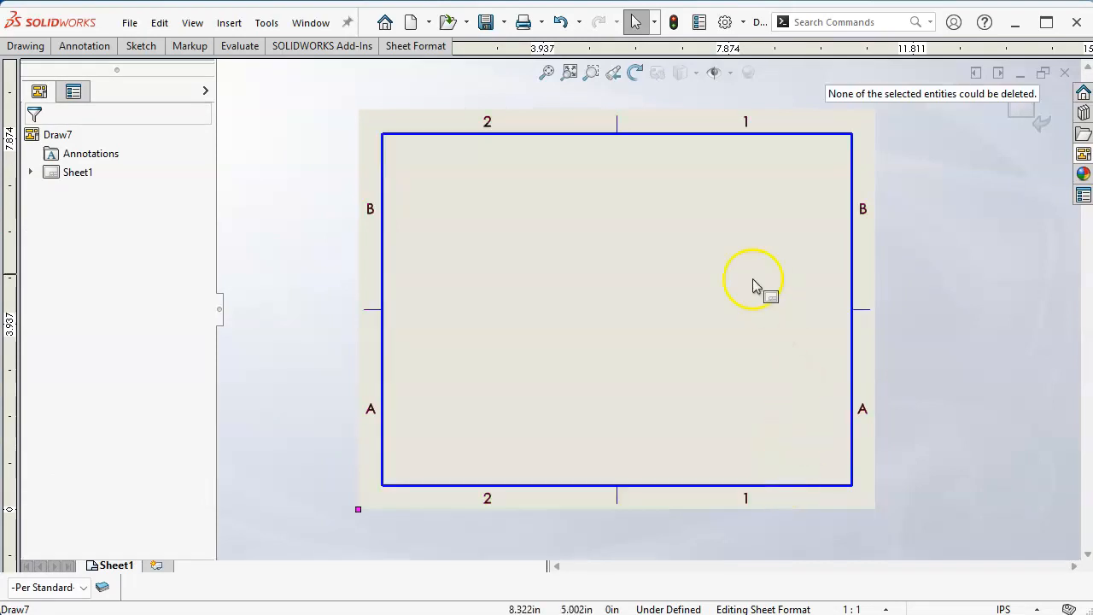
click(771, 141)
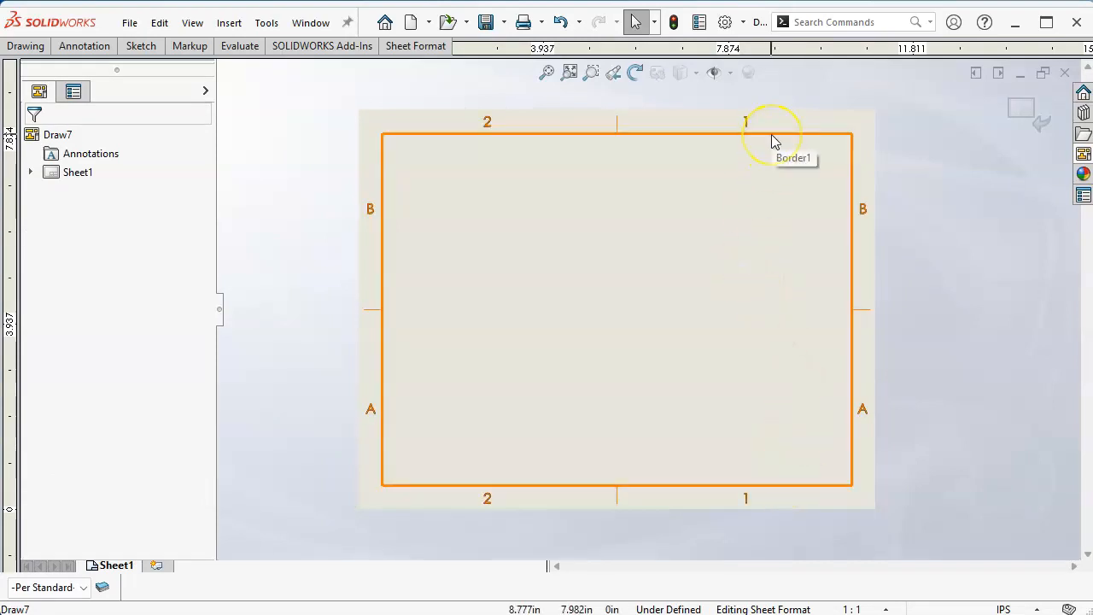
click(772, 138)
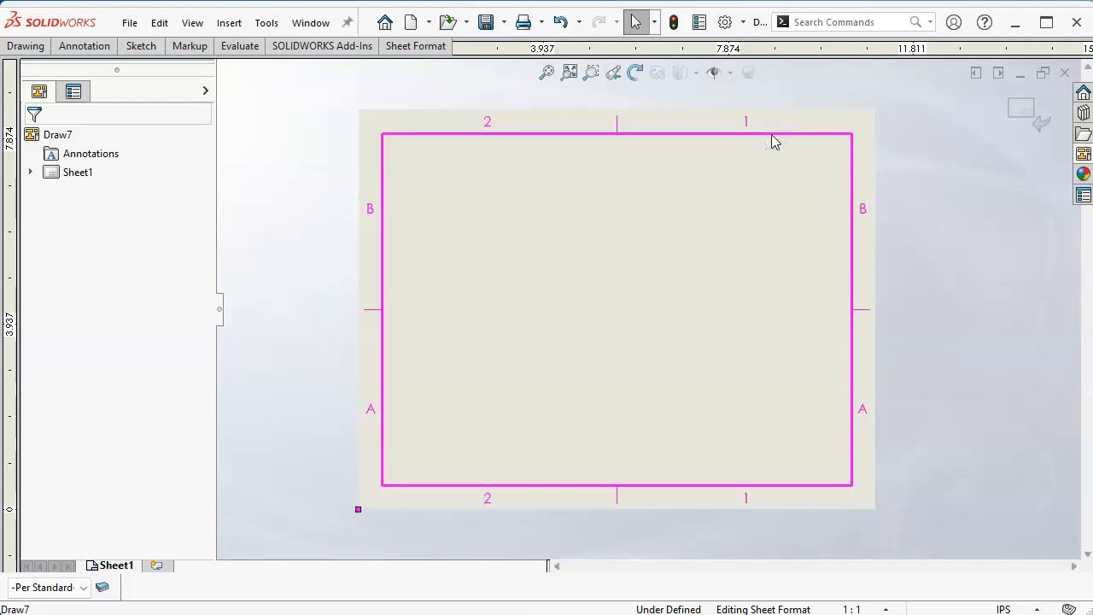
click(698, 231)
right_click(699, 231)
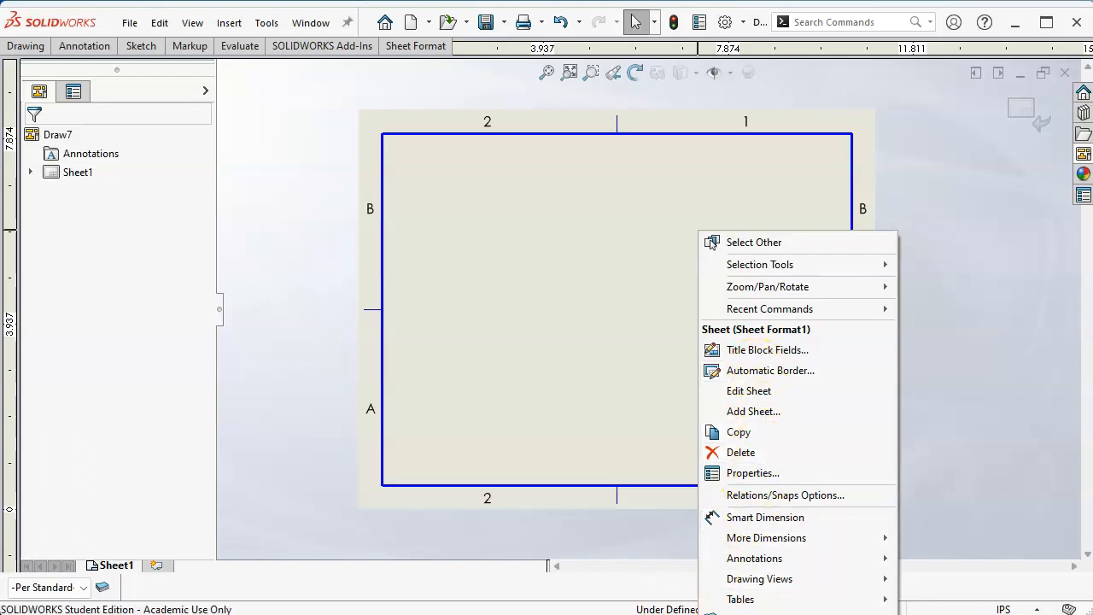
click(749, 390)
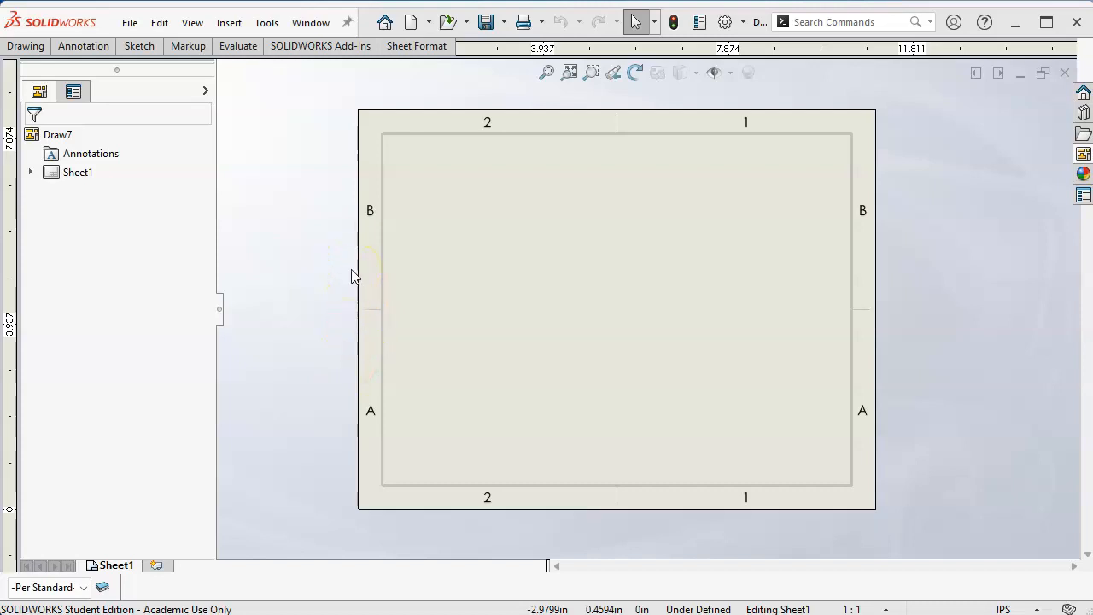
- Review the Borders settings in the document properties, and expand Sheet Format1 under Sheet1 in the tree
click(725, 23)
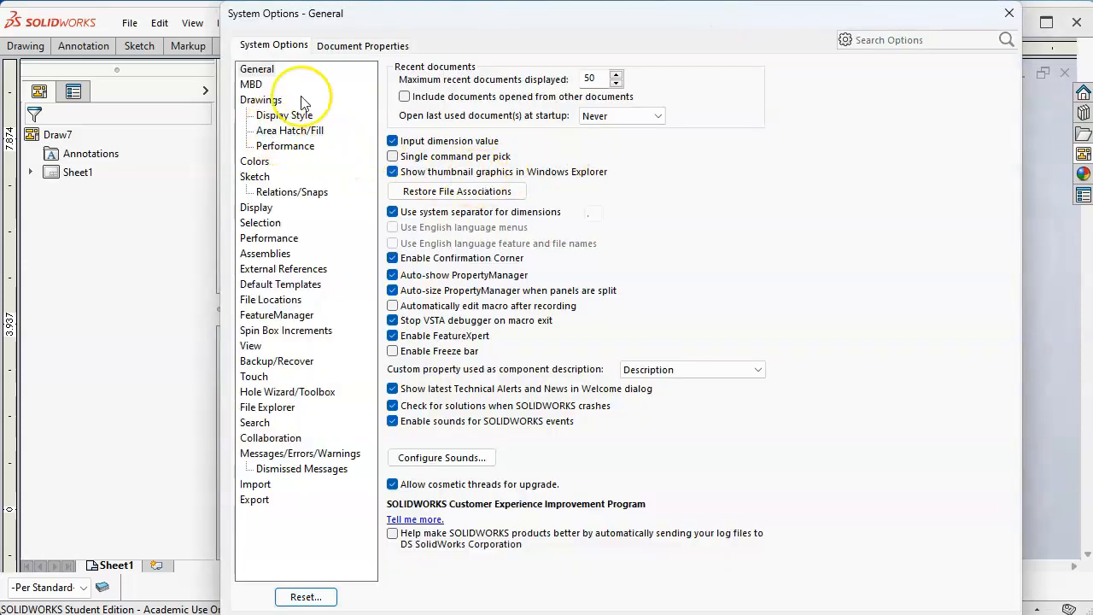
click(360, 45)
click(273, 99)
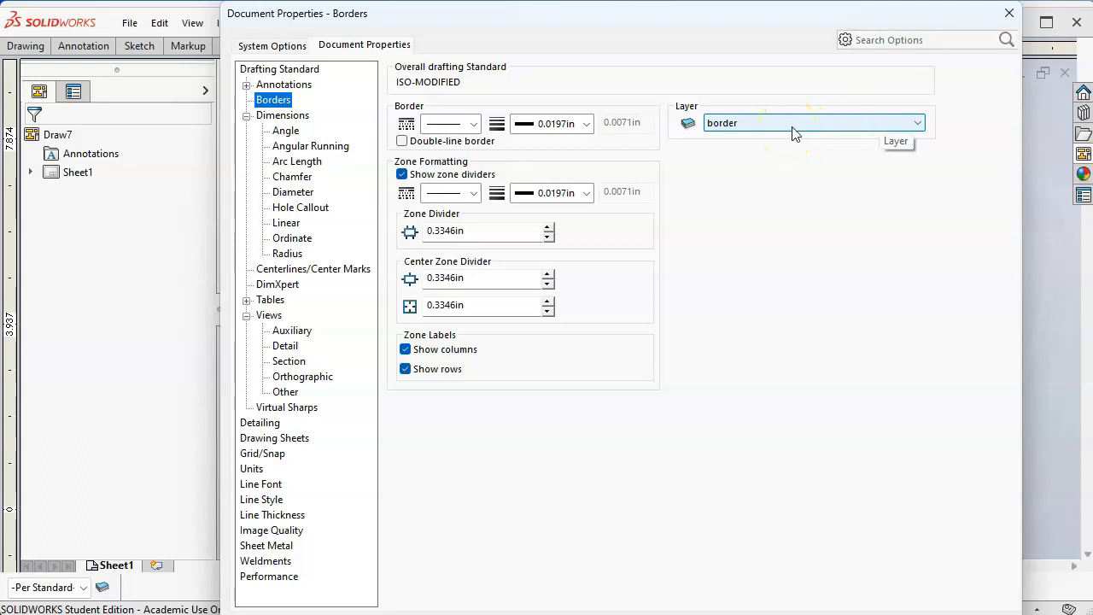
click(1008, 13)
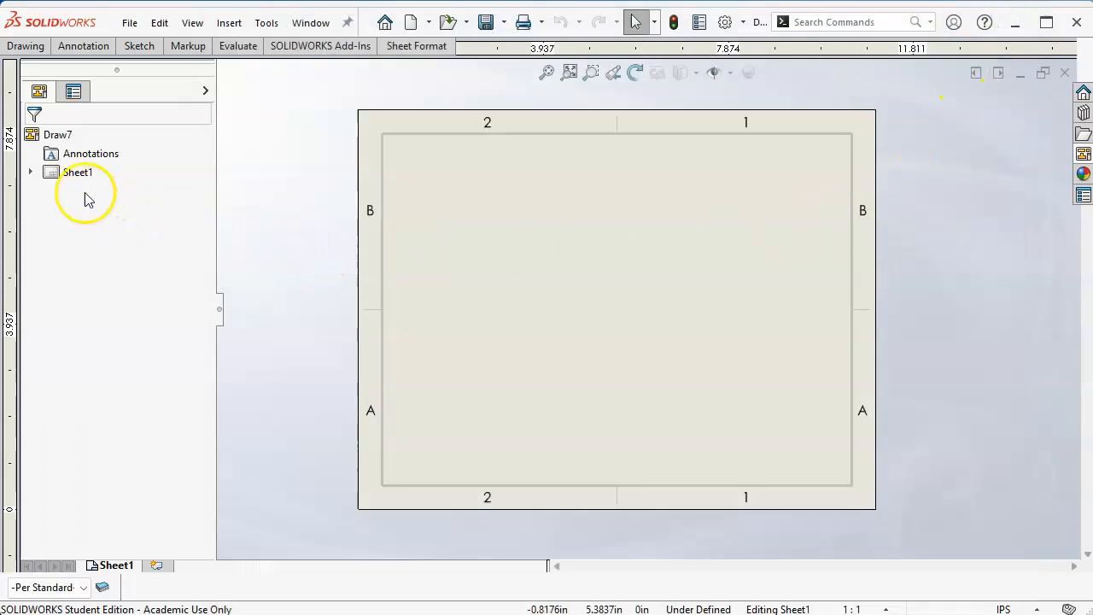
click(32, 173)
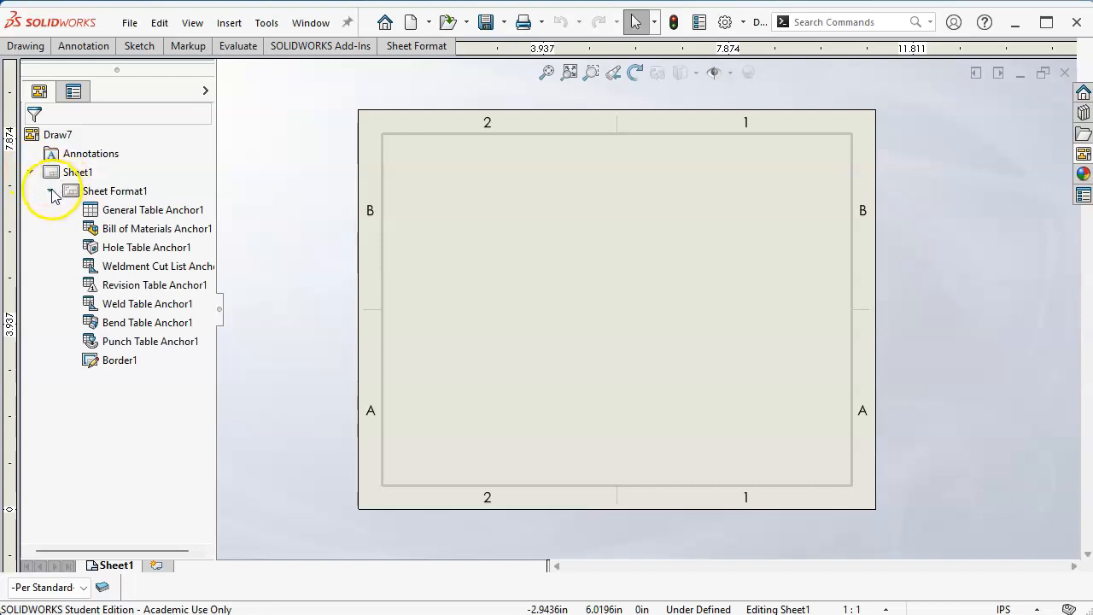
right_click(111, 362)
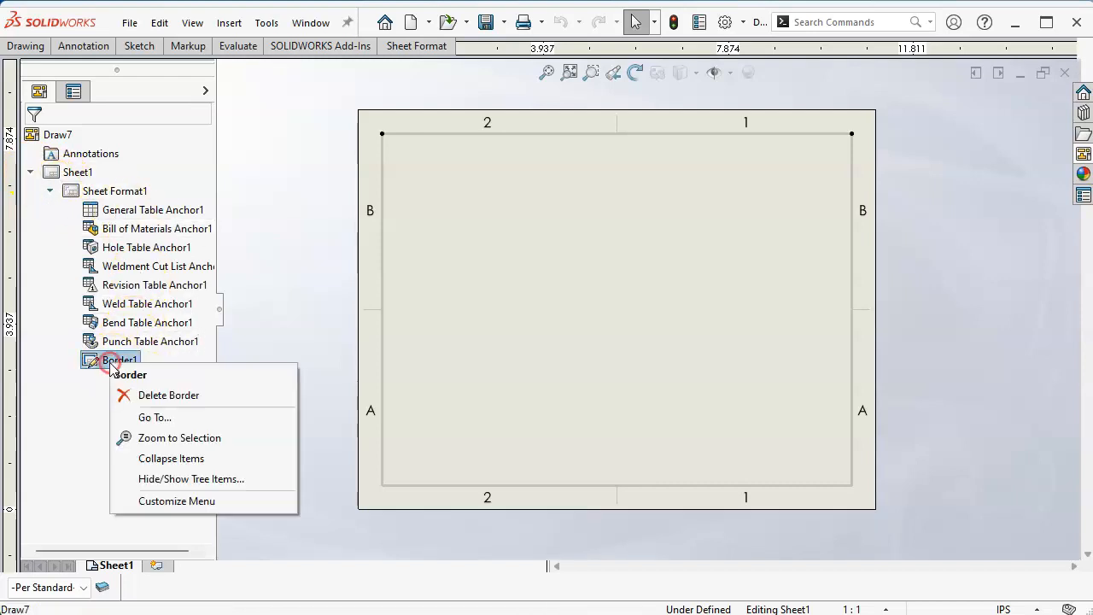
click(168, 395)
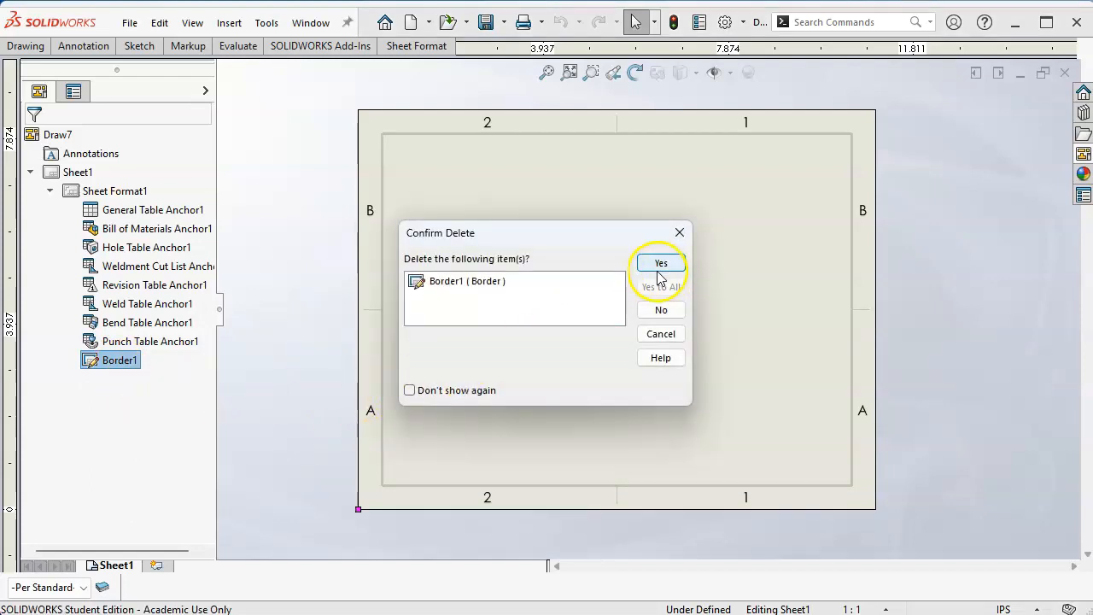
click(662, 334)
click(647, 314)
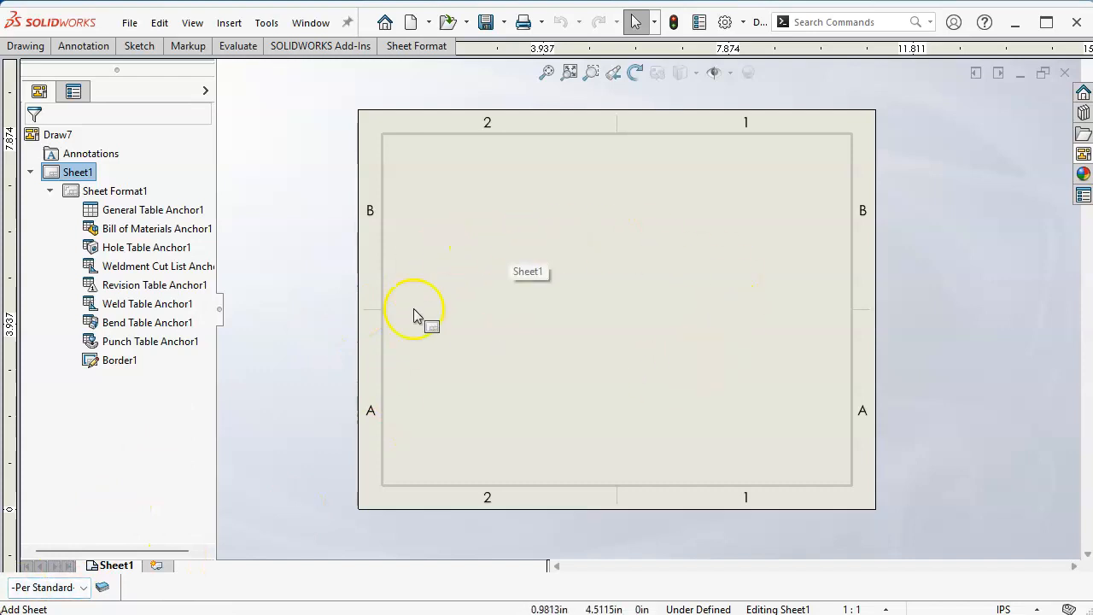
- Save the sheet format as "empty w border a - landscape.slddrt" in My Drive > 2024 Spring MPT150 > SW Templates
click(129, 23)
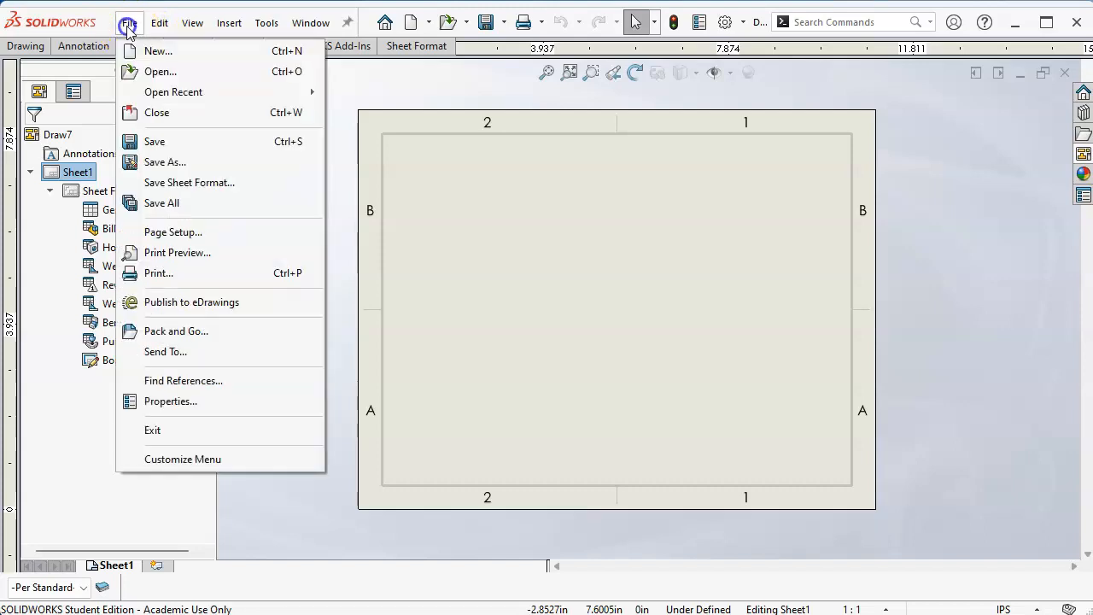
click(173, 181)
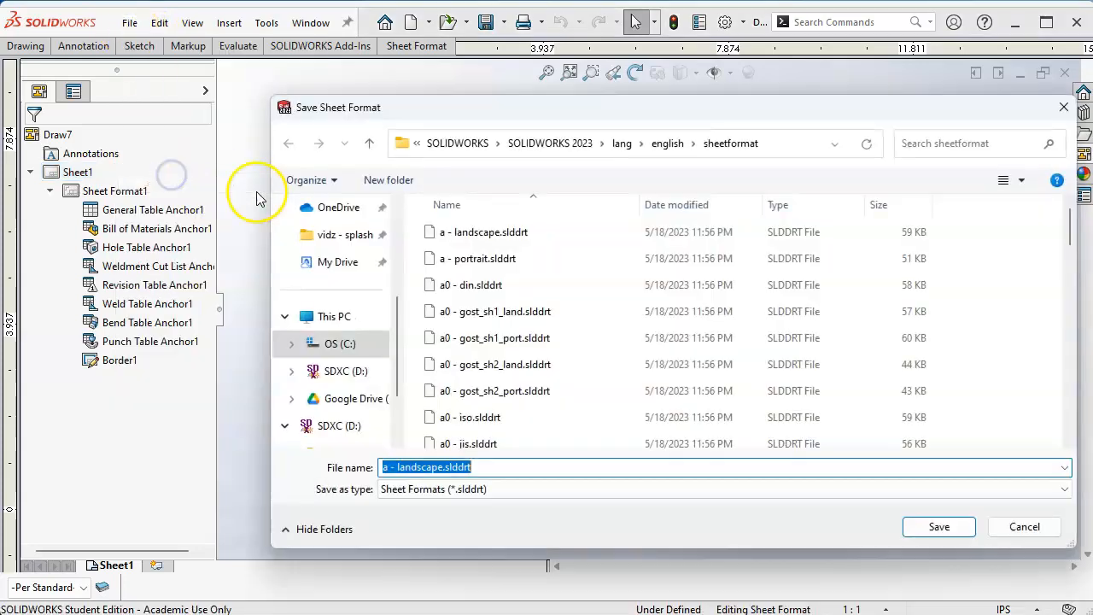
click(329, 262)
double_click(484, 284)
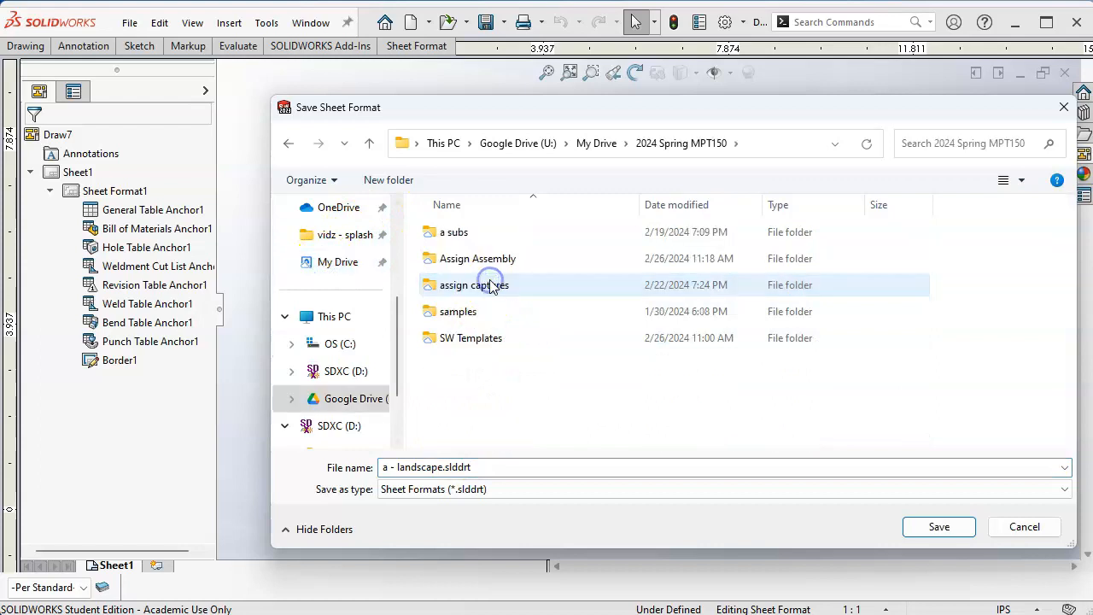
click(476, 342)
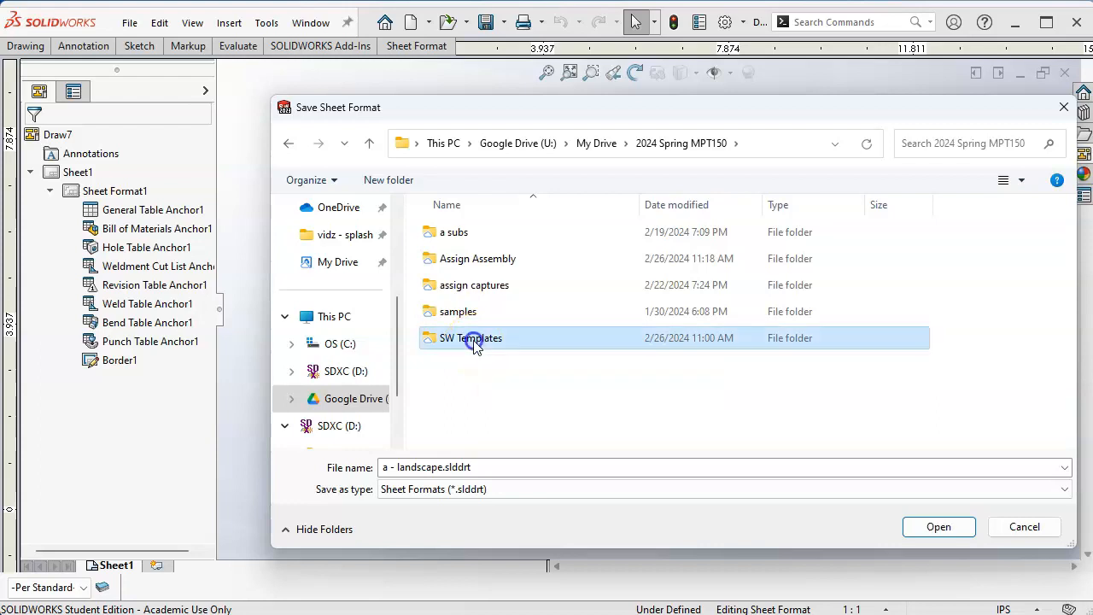
click(382, 467)
click(403, 467)
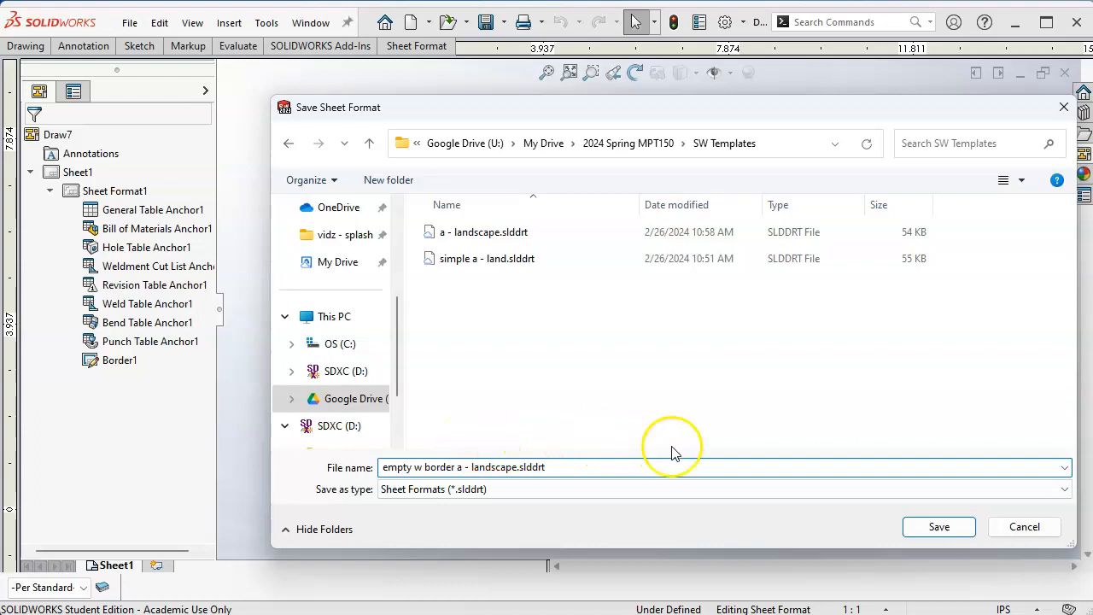
click(937, 528)
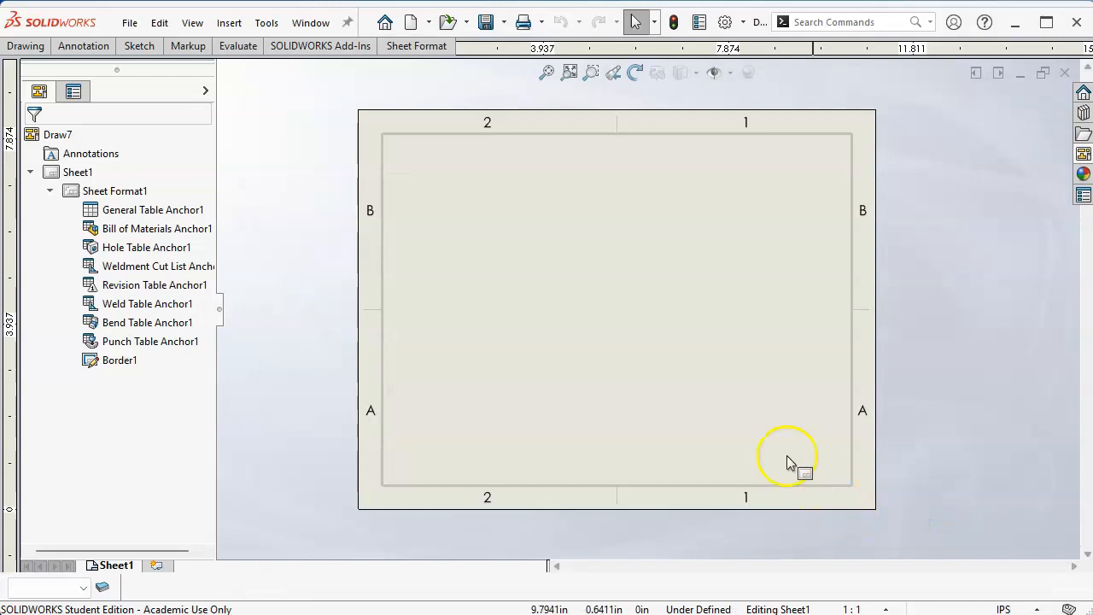
- Delete Border1 from the sheet format and confirm the deletion
right_click(125, 360)
click(192, 389)
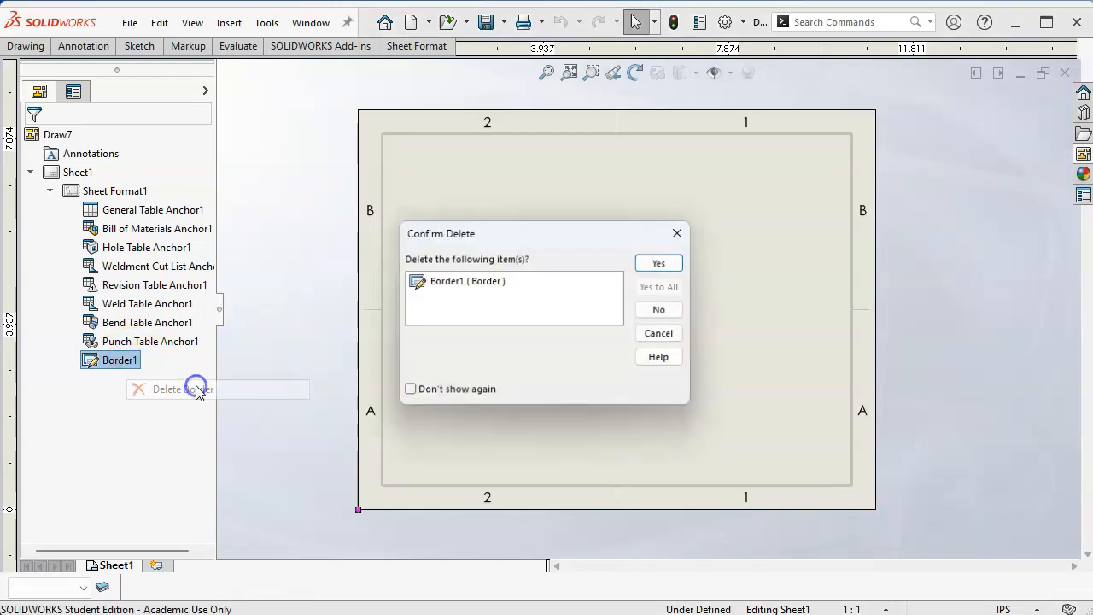
click(659, 263)
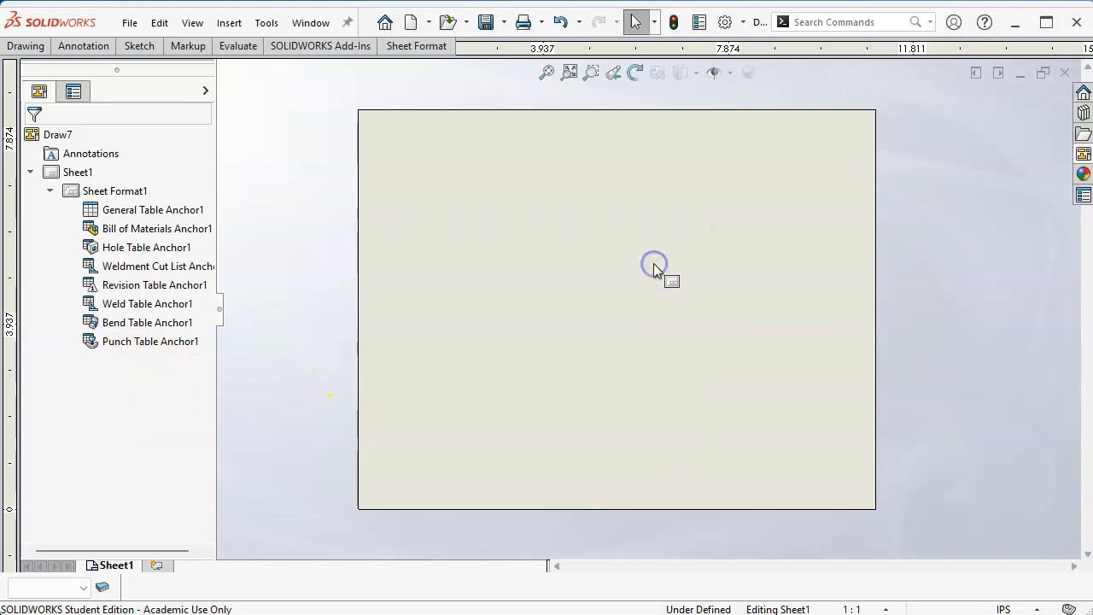
- Start saving the borderless sheet format in My Drive > 2024 Spring MPT150 > SW Templates
click(129, 22)
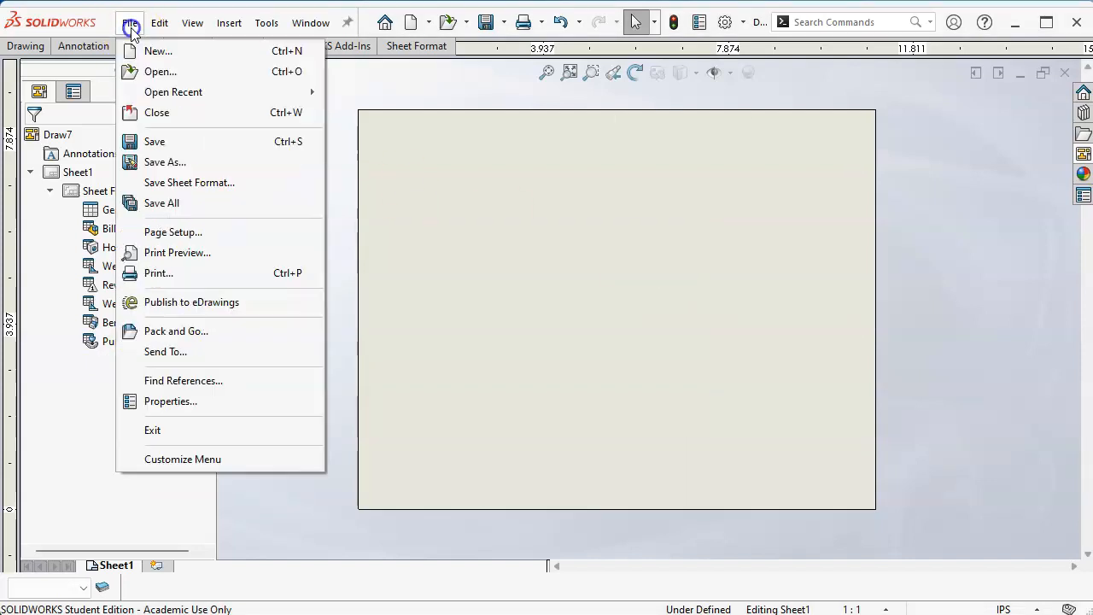
click(176, 182)
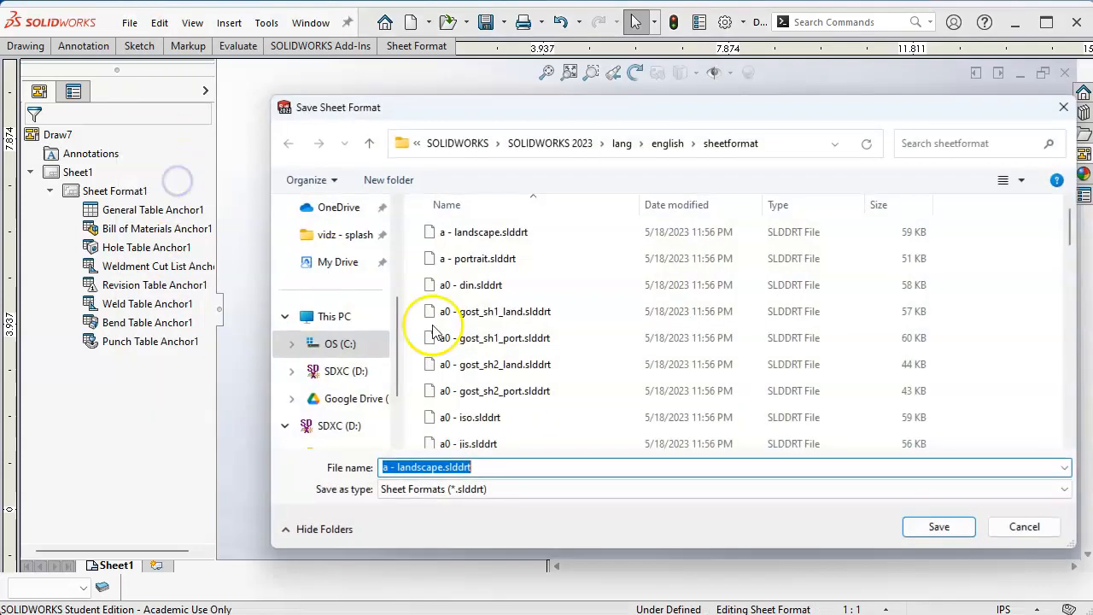
click(667, 142)
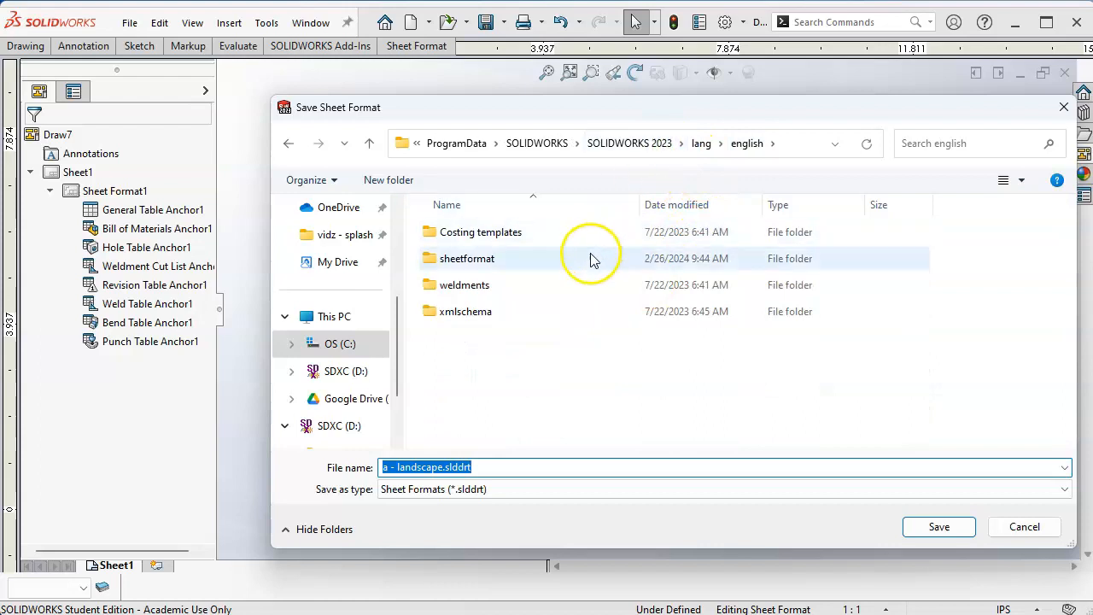
click(346, 261)
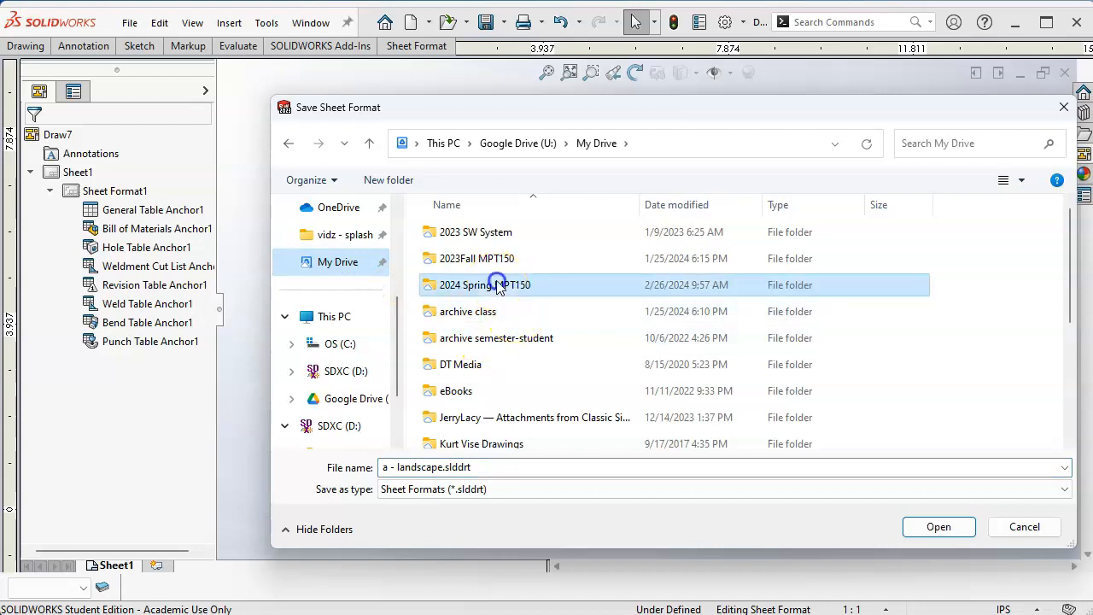
double_click(500, 285)
double_click(465, 338)
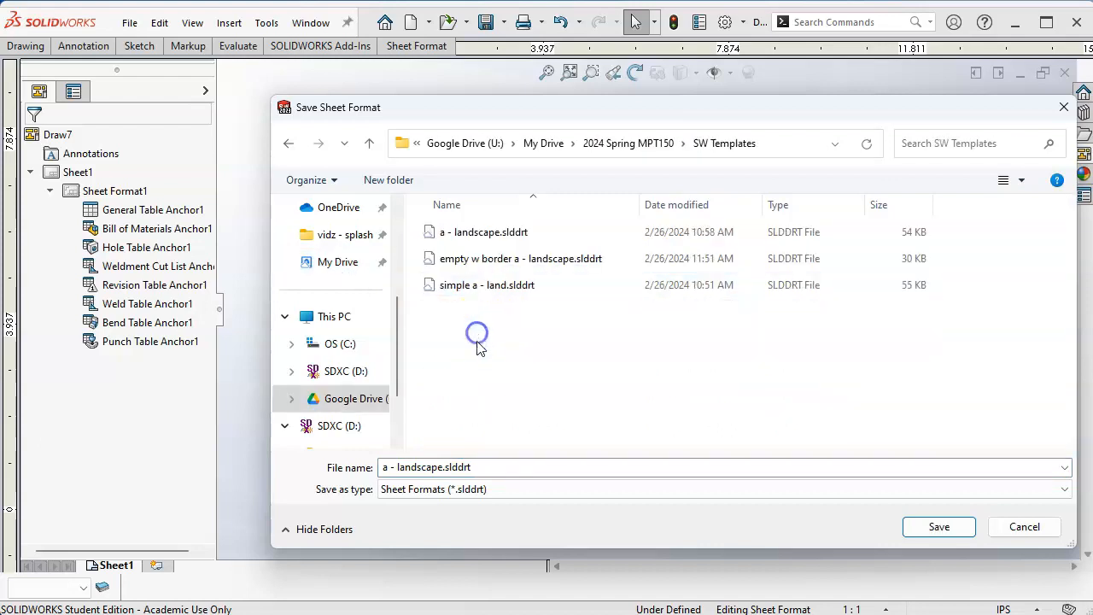
- Save the sheet format under the existing name "empty w border a - landscape.slddrt" with the border wording removed
click(480, 261)
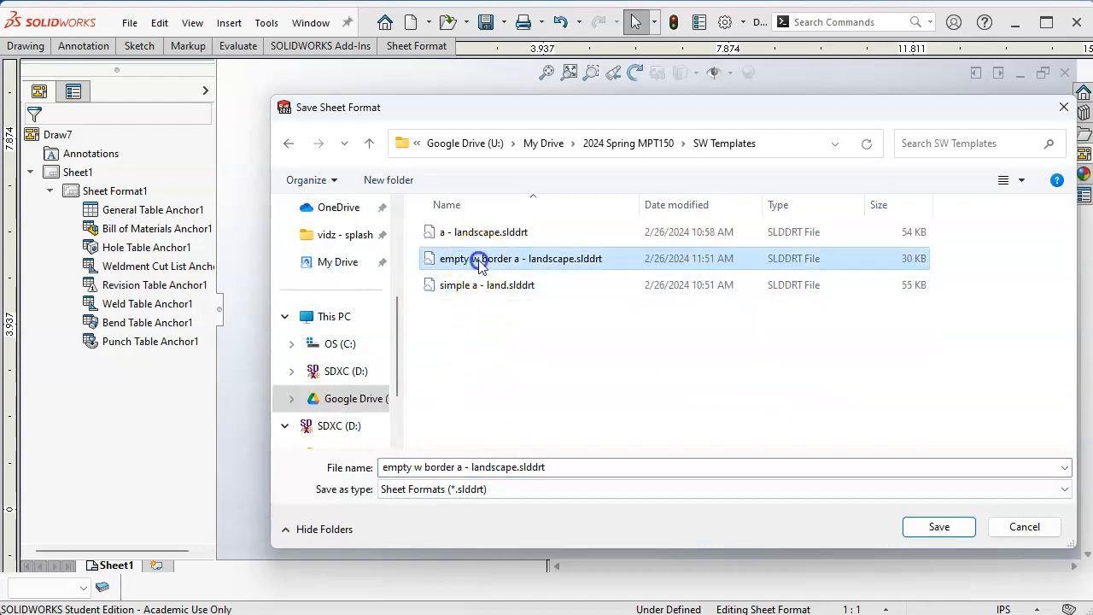
click(418, 467)
click(455, 467)
key(BackSpace)
key(BackSpace)
key(BackSpace)
key(BackSpace)
key(BackSpace)
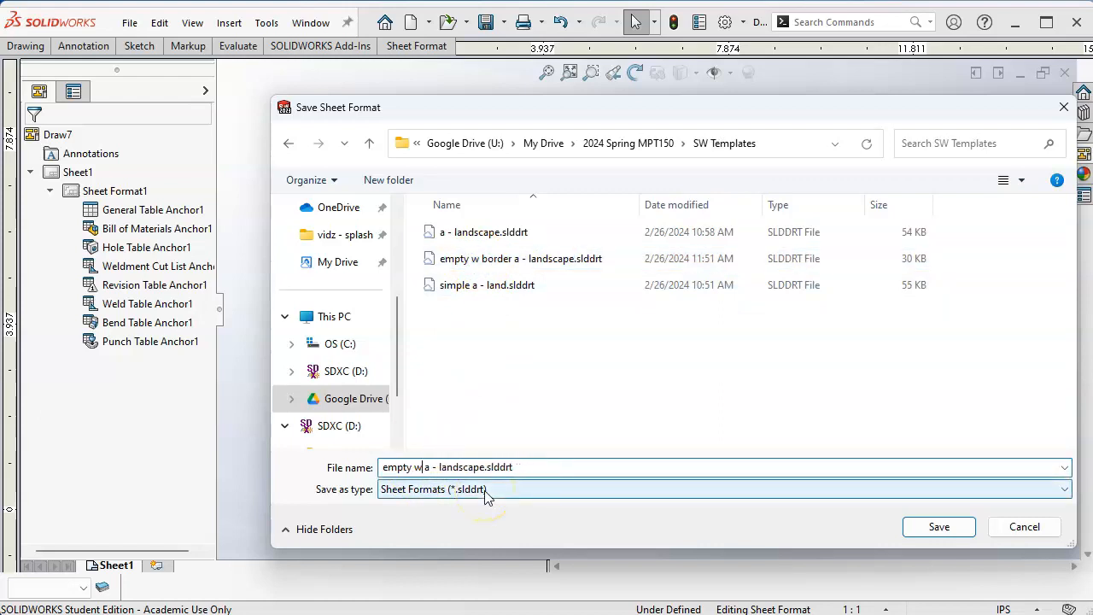
click(939, 526)
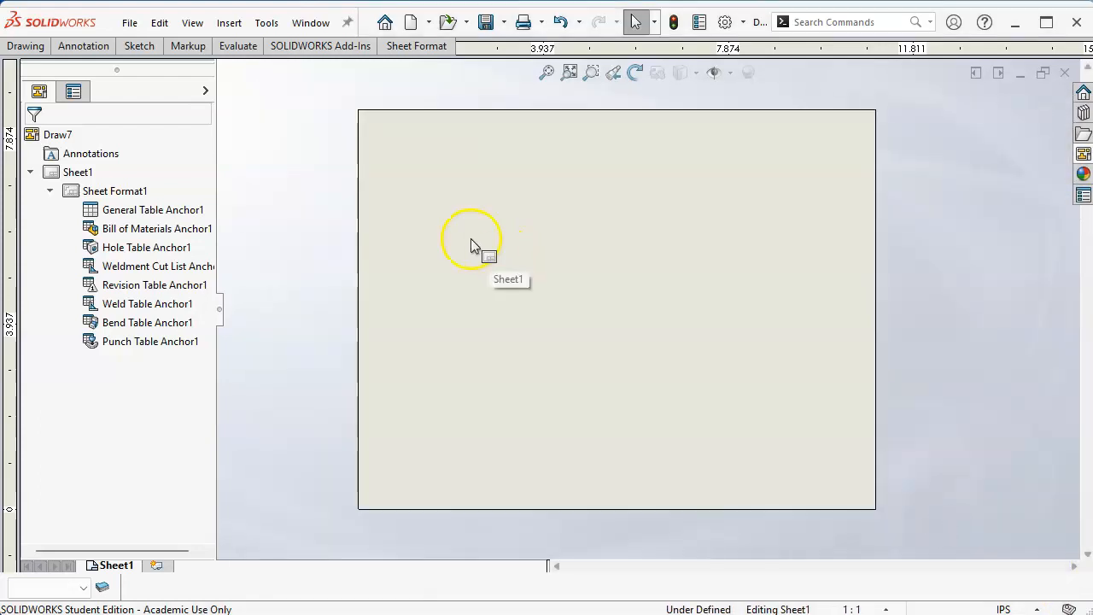
- Start saving the borderless drawing as a Drawing Templates (*.drwdot) file in My Drive > 2024 Spring MPT150 > SW Templates
click(128, 23)
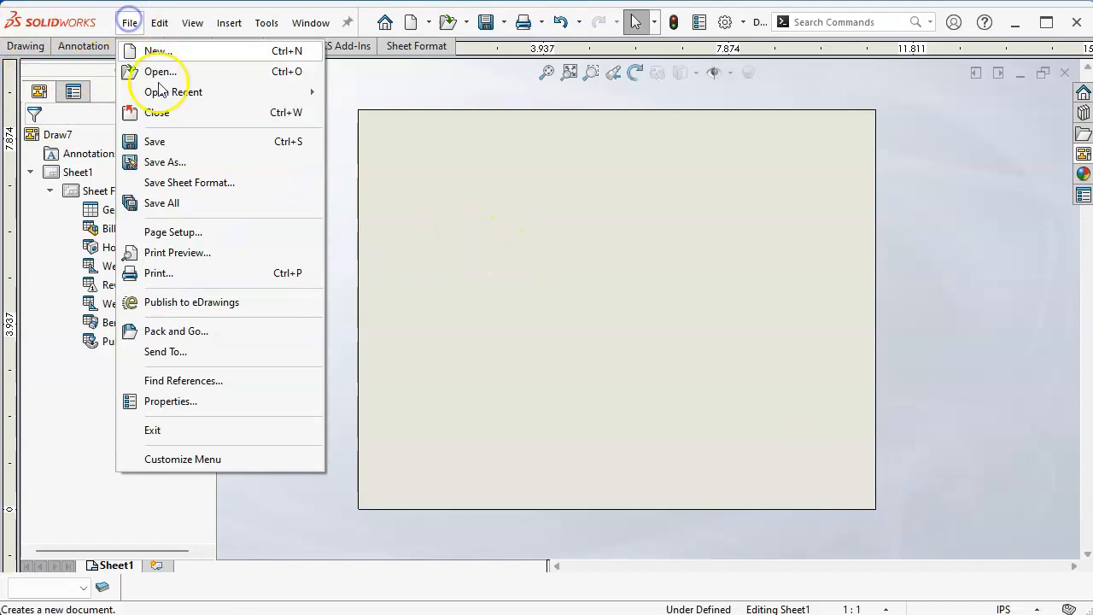
click(166, 162)
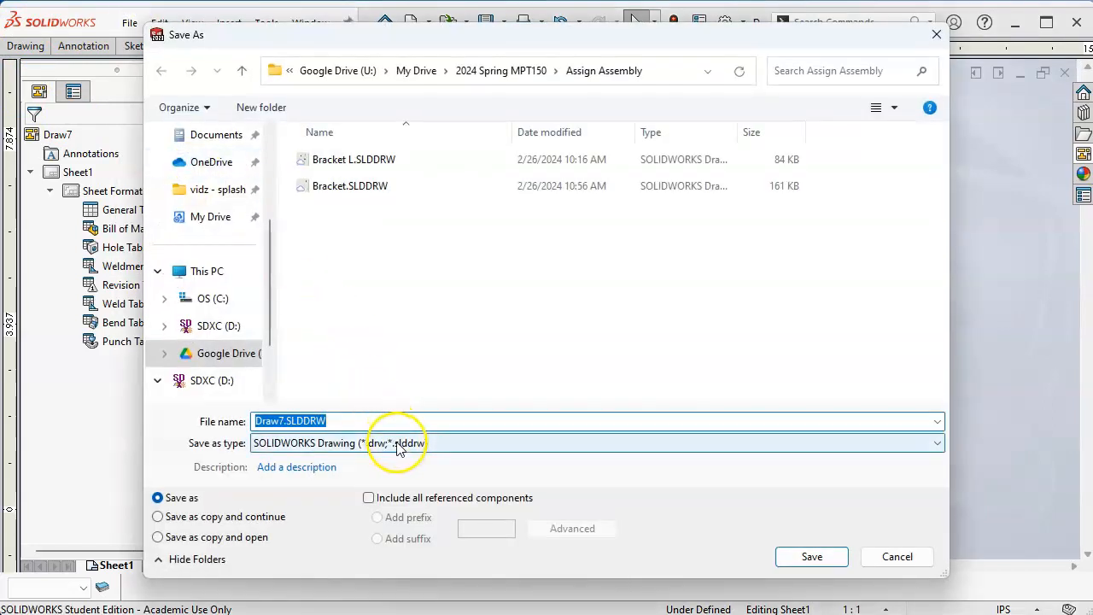
click(396, 442)
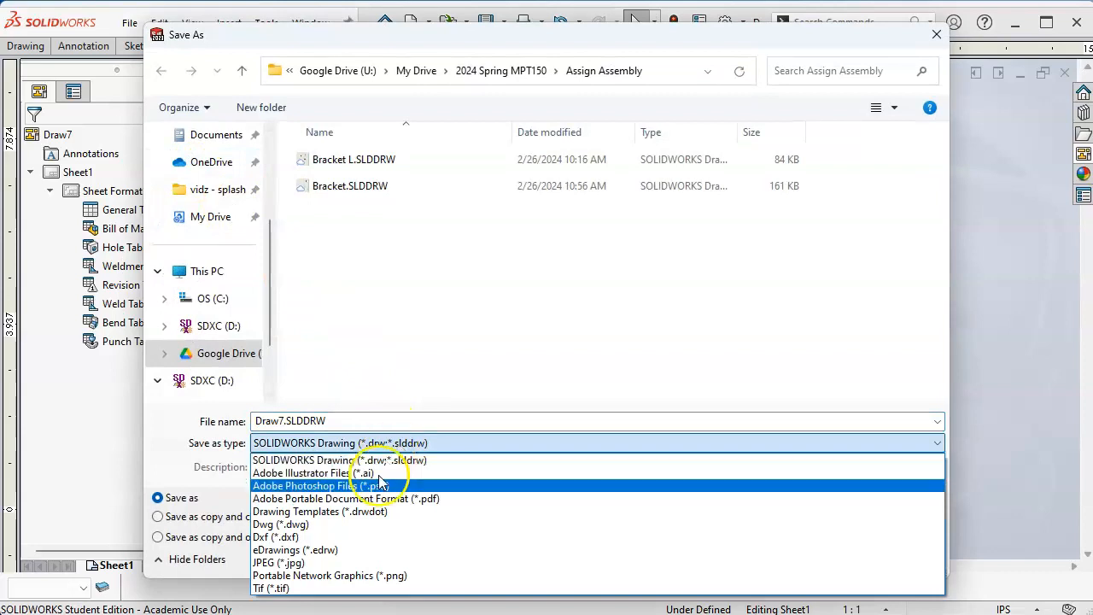
click(365, 510)
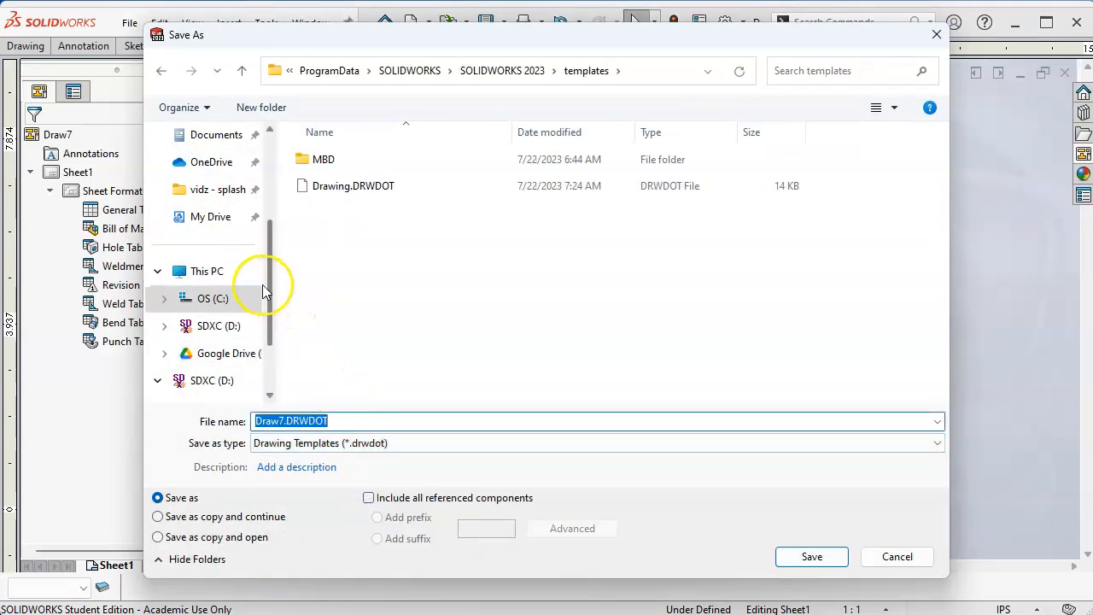
click(202, 215)
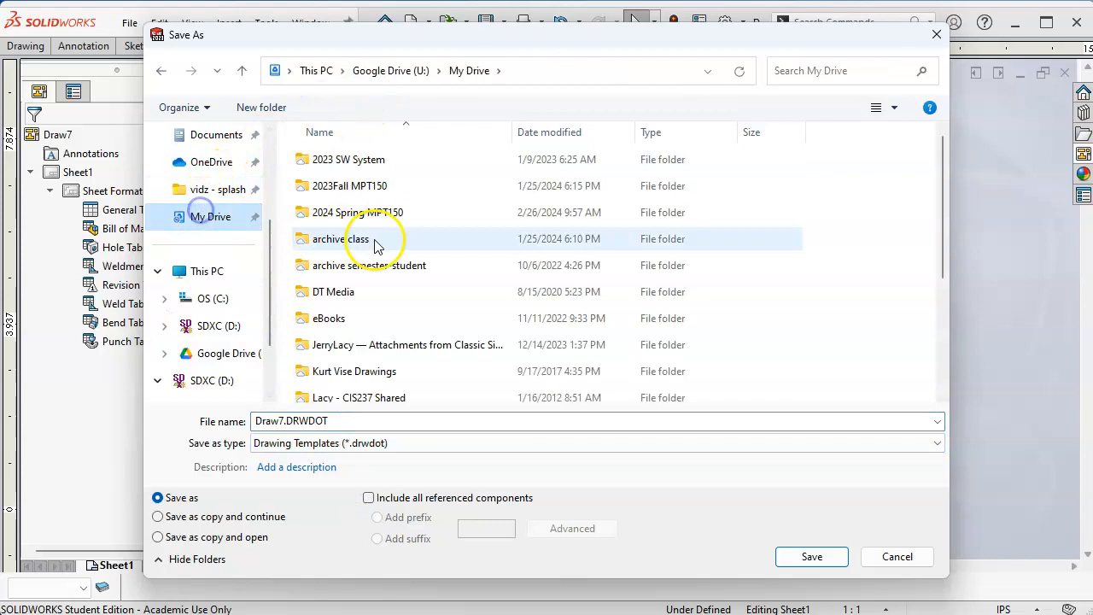
double_click(376, 212)
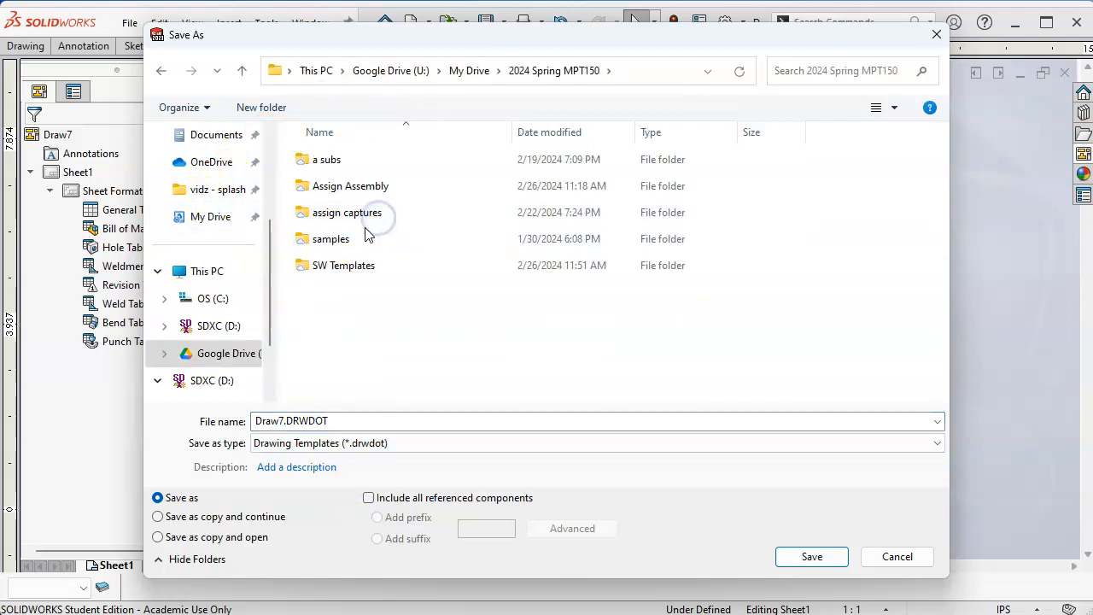
double_click(342, 265)
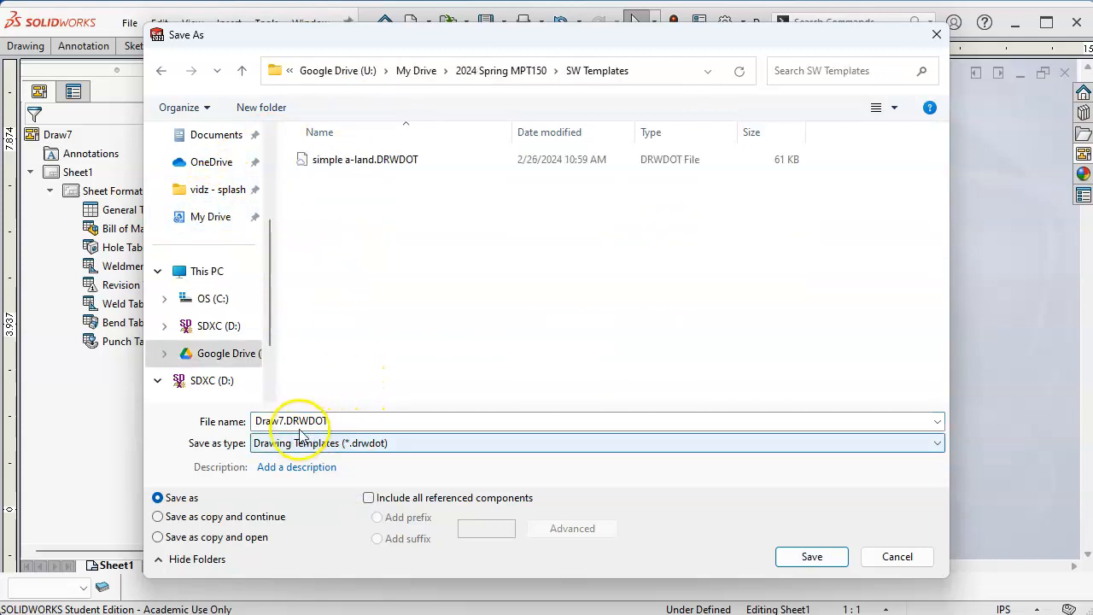
- Name the drawing template "empty a-land.DRWDOT" and save it in the SW Templates folder
click(353, 443)
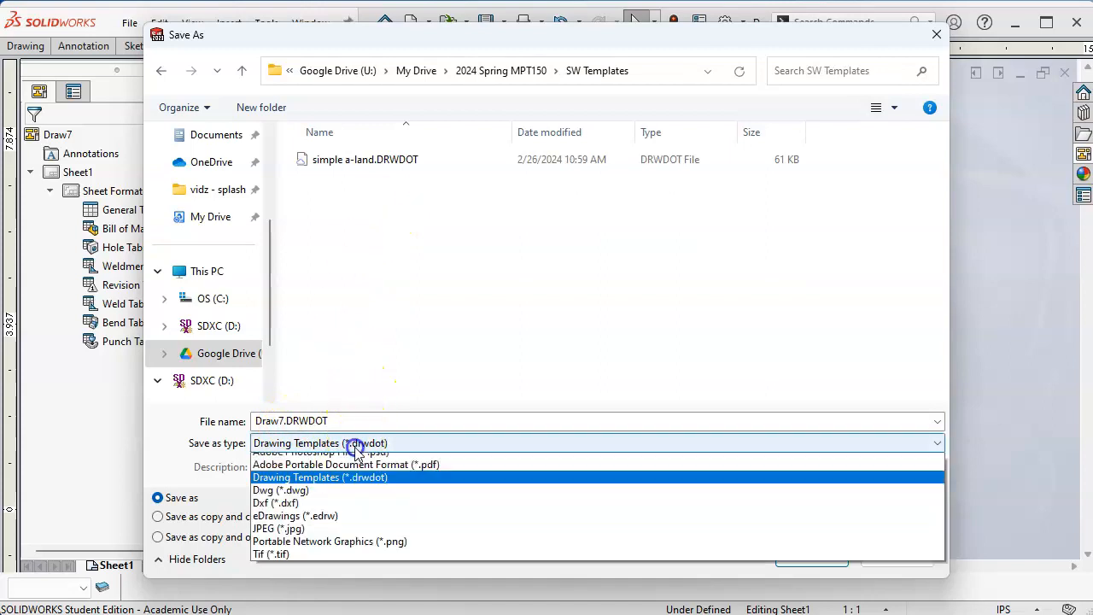
click(358, 270)
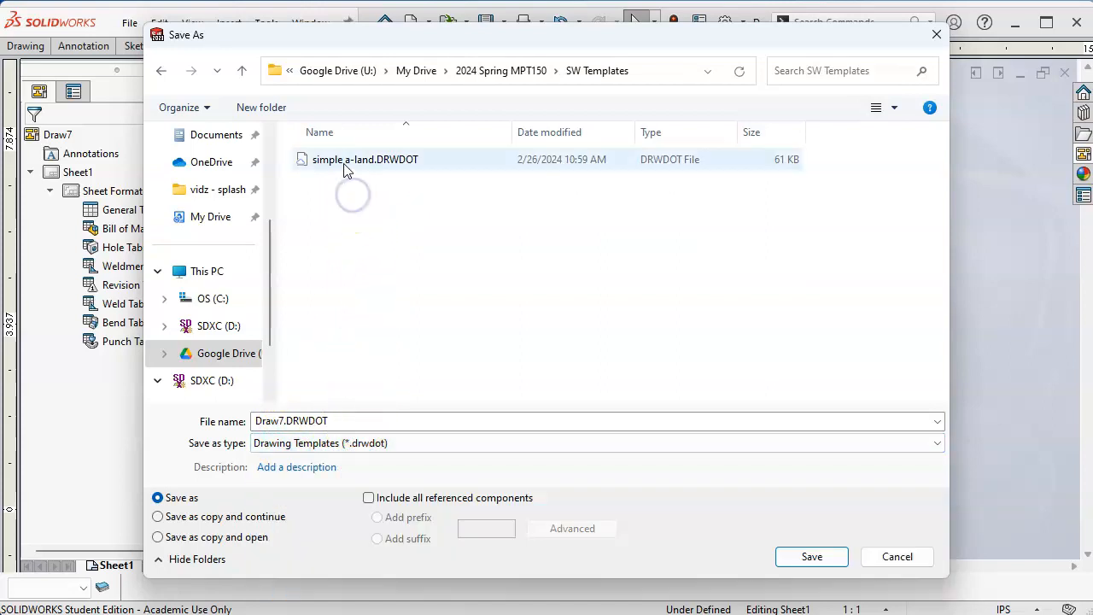
double_click(280, 421)
click(283, 421)
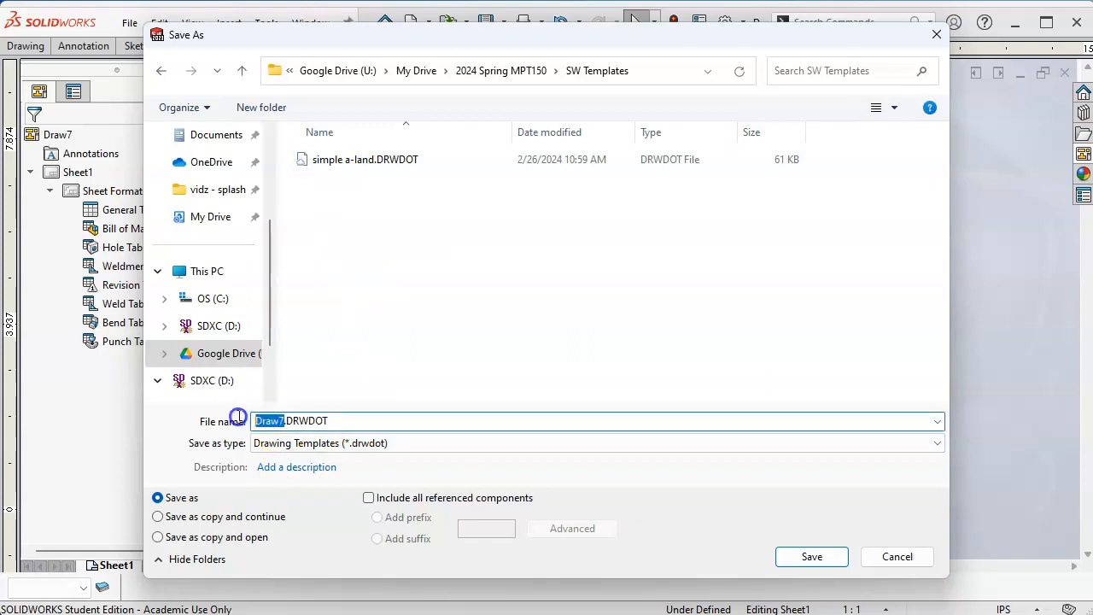
text(empty a-land)
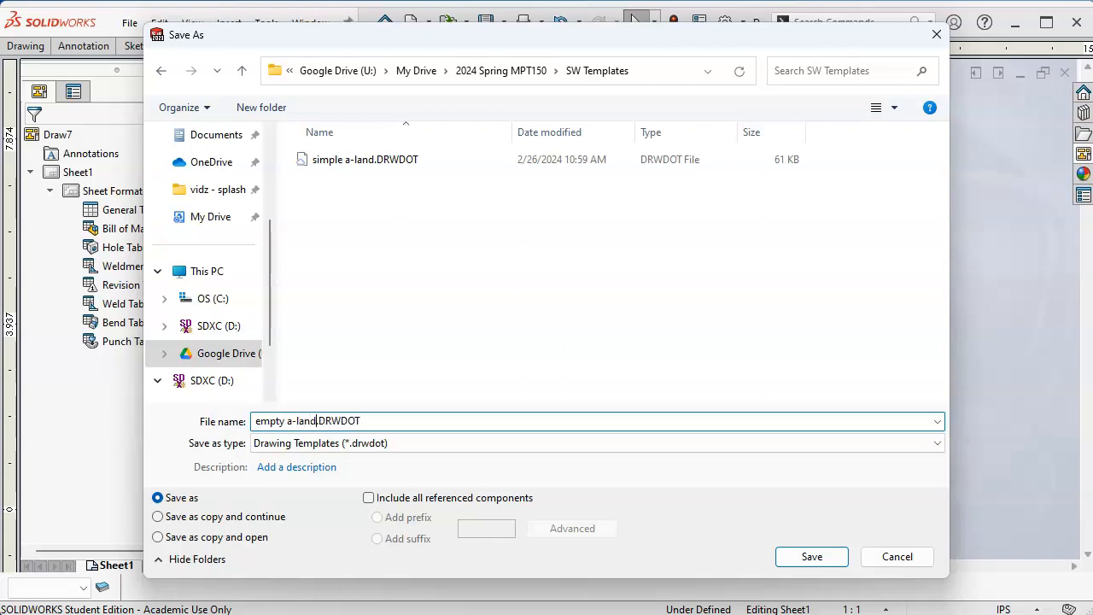
click(794, 560)
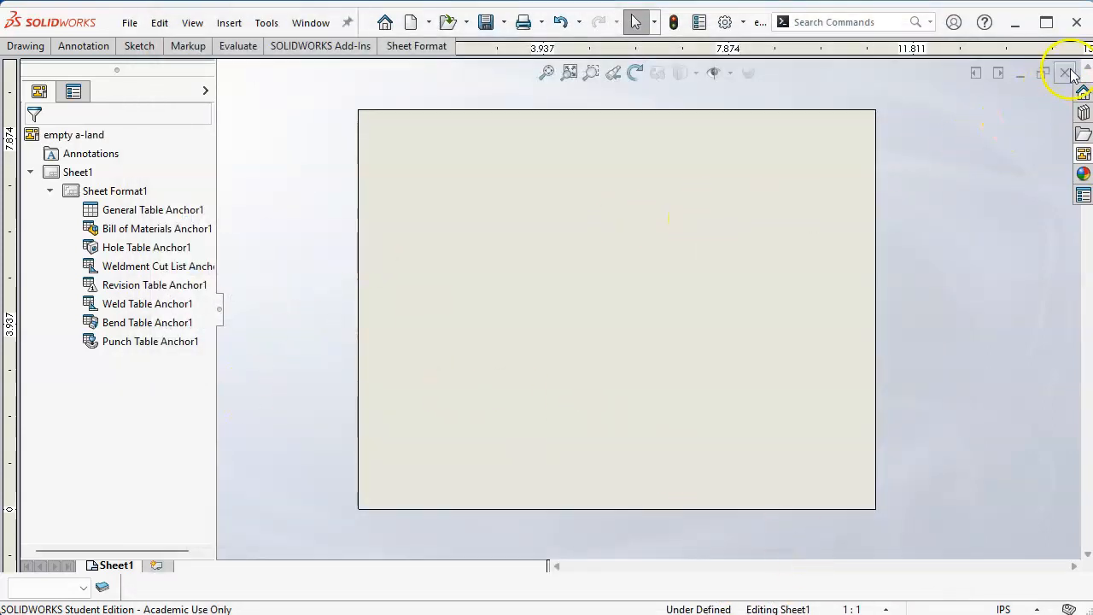
- Change Sheet1's sheet format to "empty w border a - landscape" in the sheet properties and apply the change
right_click(387, 243)
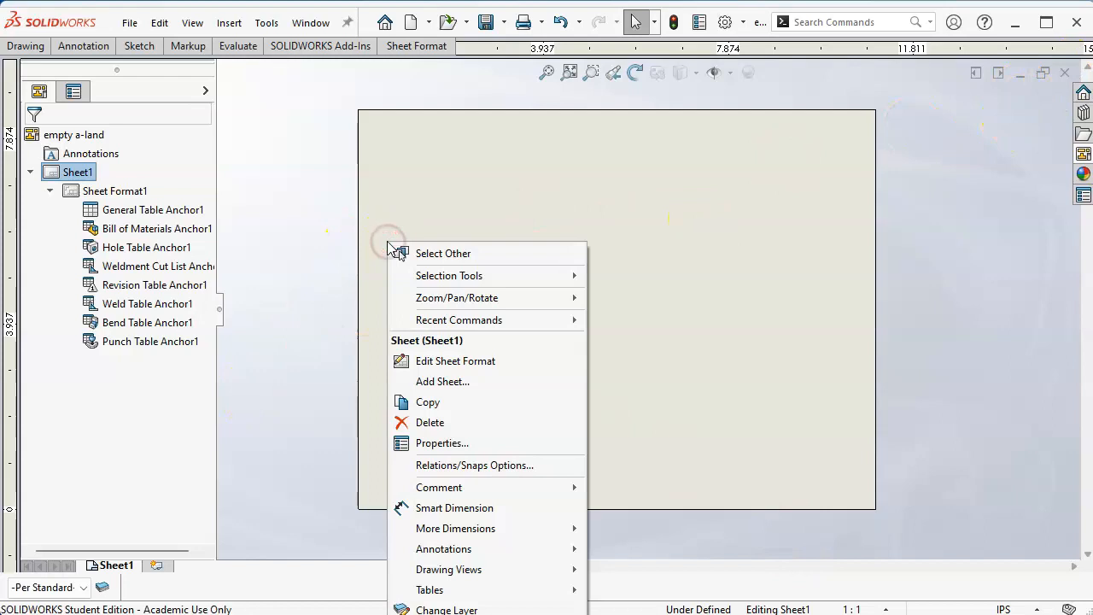
click(465, 443)
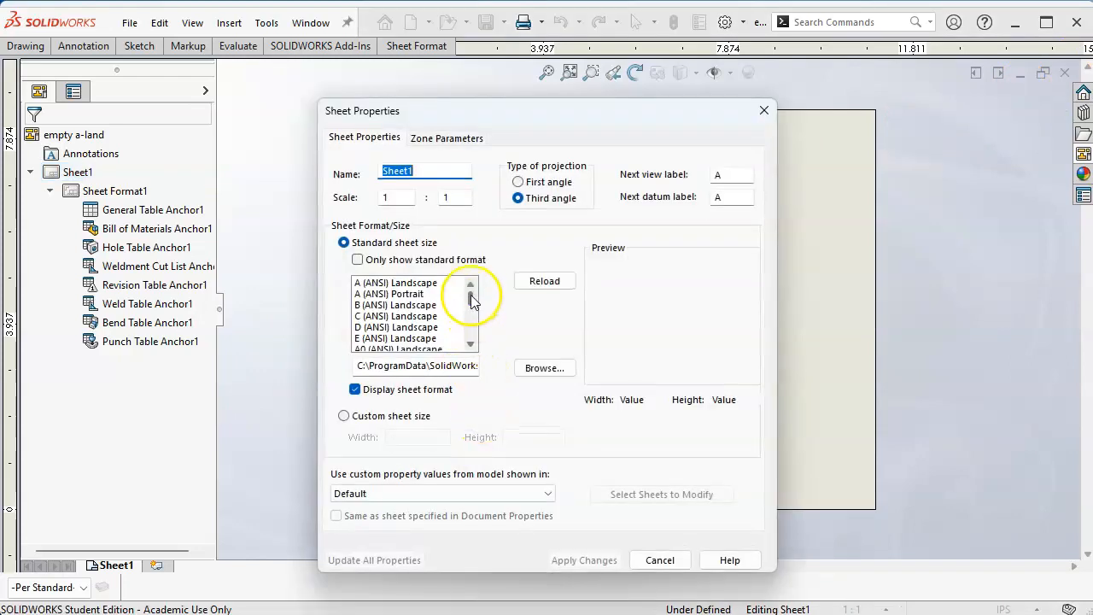
drag(473, 297, 476, 334)
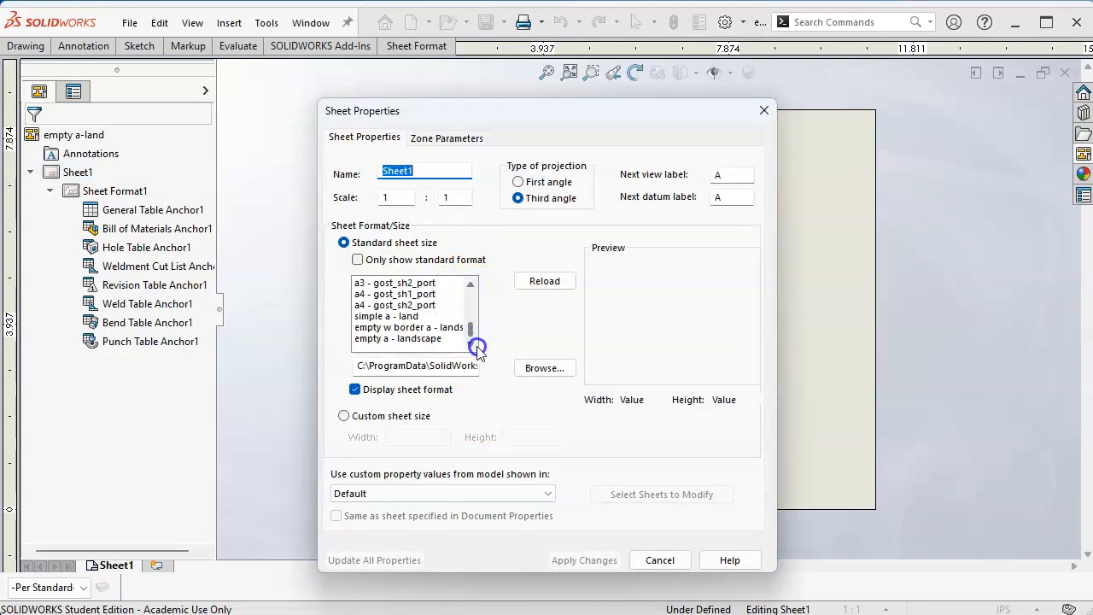
click(383, 328)
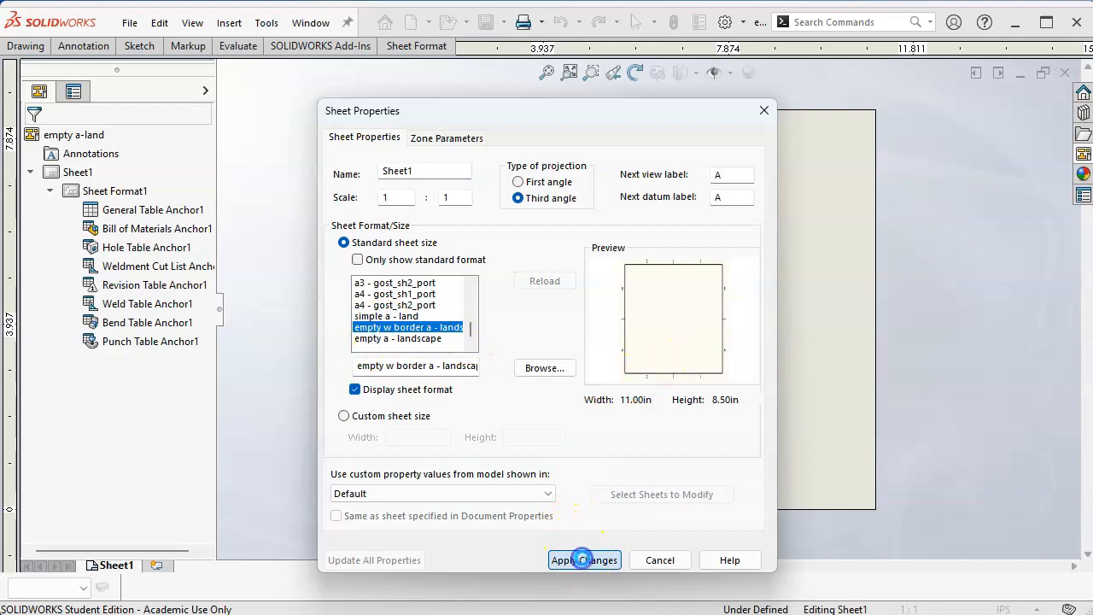
click(580, 560)
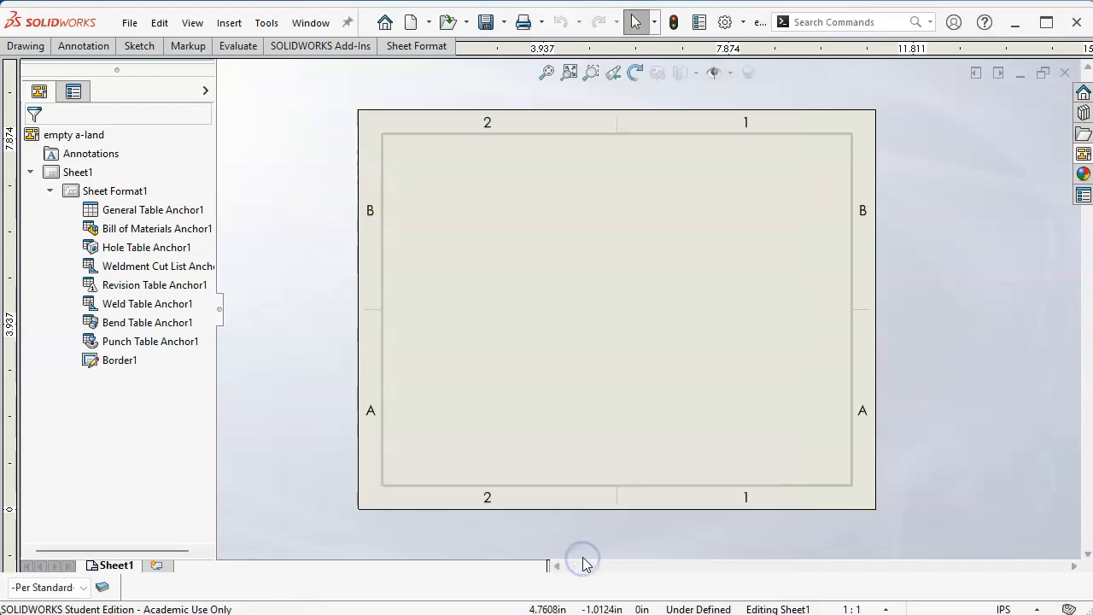
- Start saving the bordered drawing as a Drawing Templates (*.drwdot) file in My Drive > 2024 Spring MPT150 > SW Templates
click(129, 23)
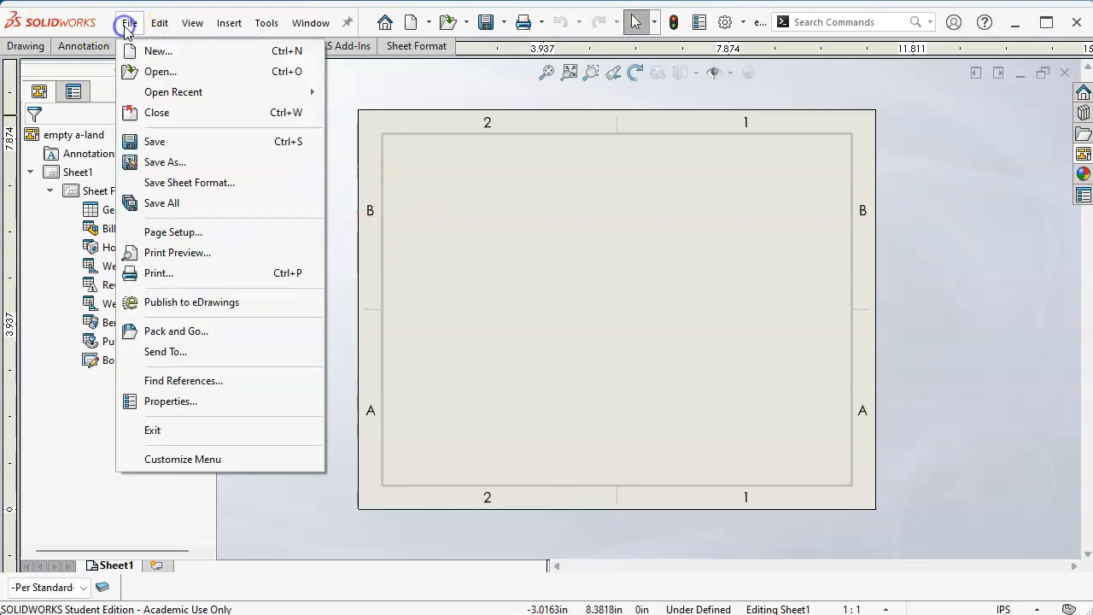
click(166, 161)
click(373, 442)
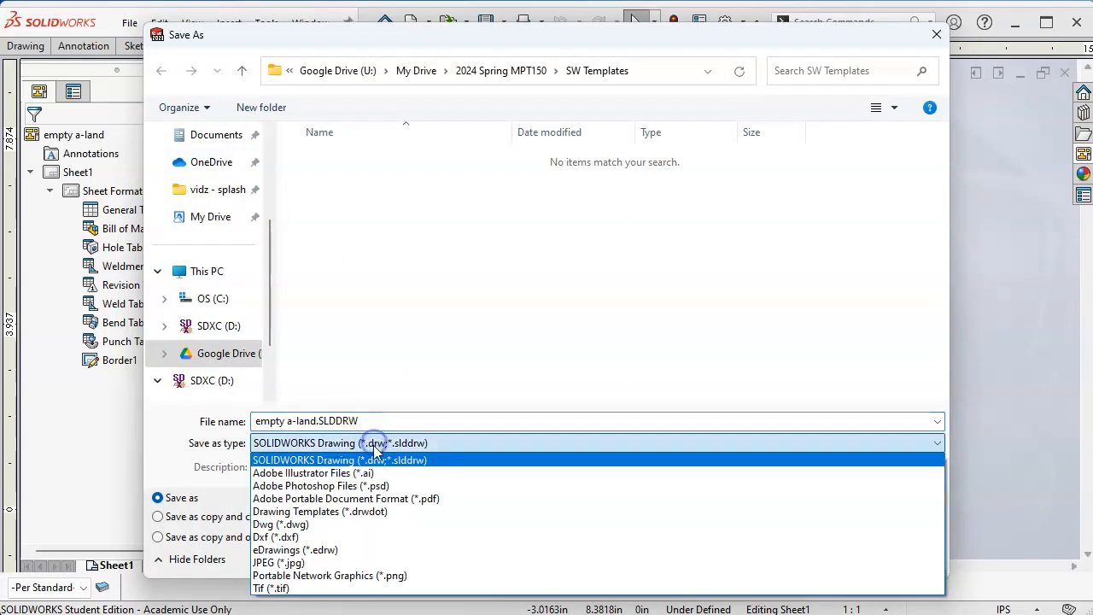
click(361, 511)
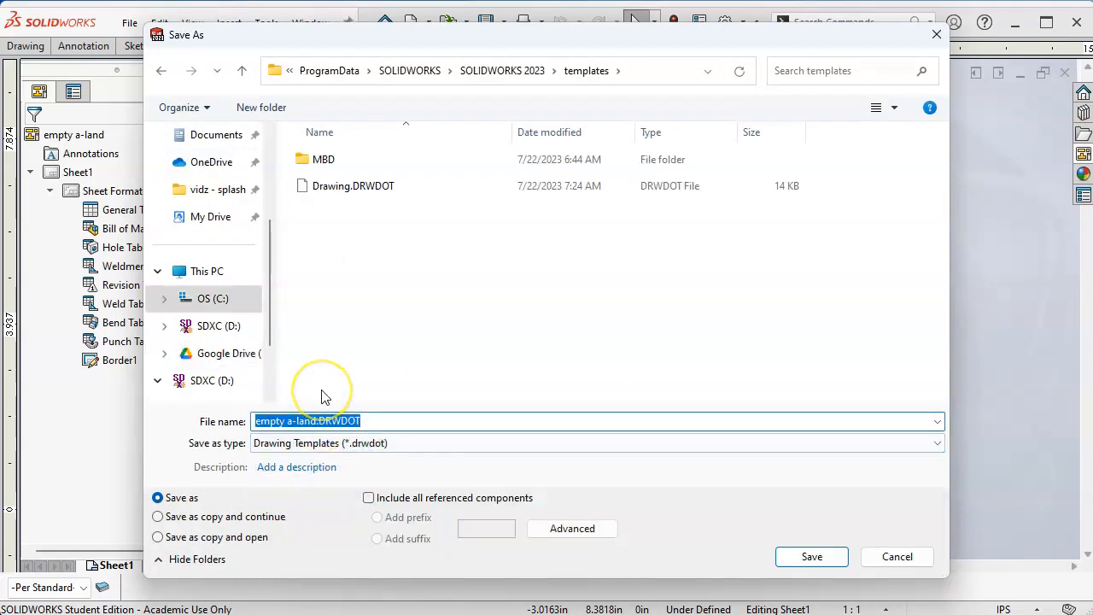
click(198, 219)
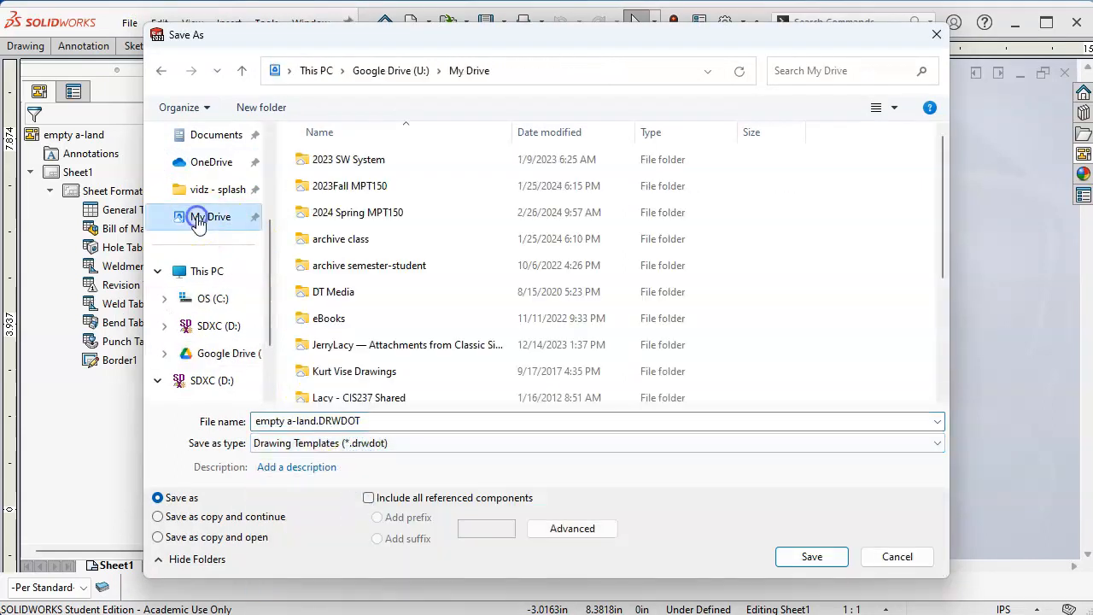
double_click(376, 212)
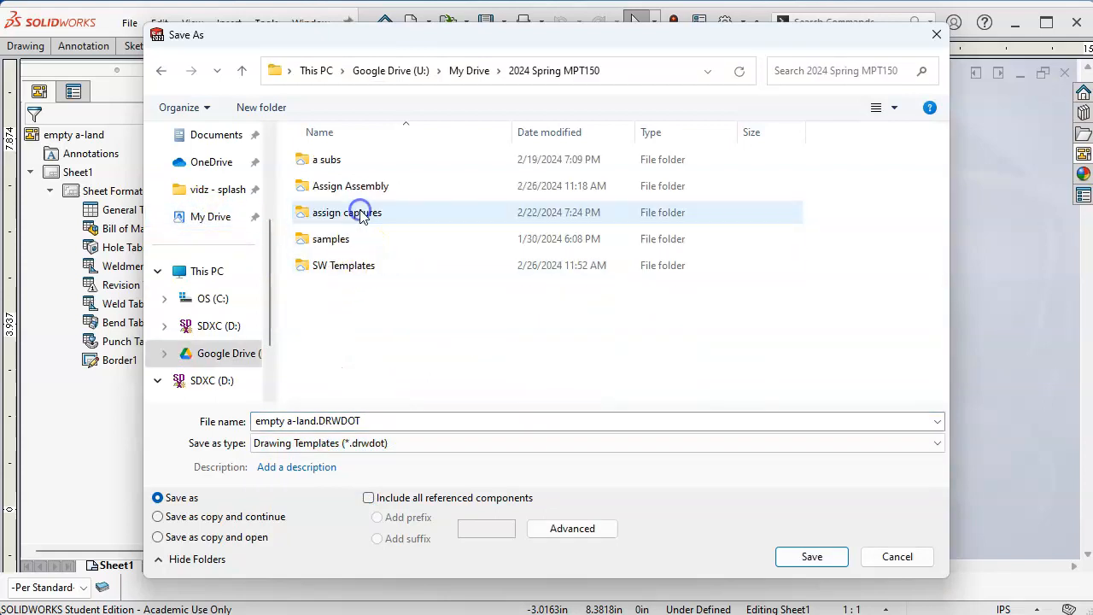
double_click(376, 266)
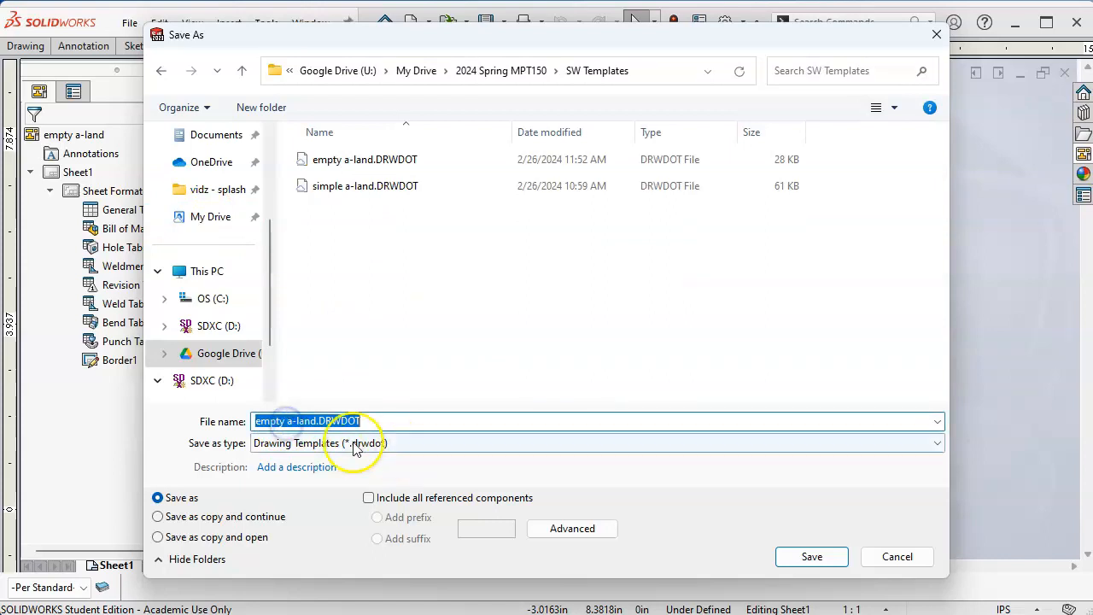
- Save the bordered template as "empty w border a-land.DRWDOT" and close the drawing
click(284, 422)
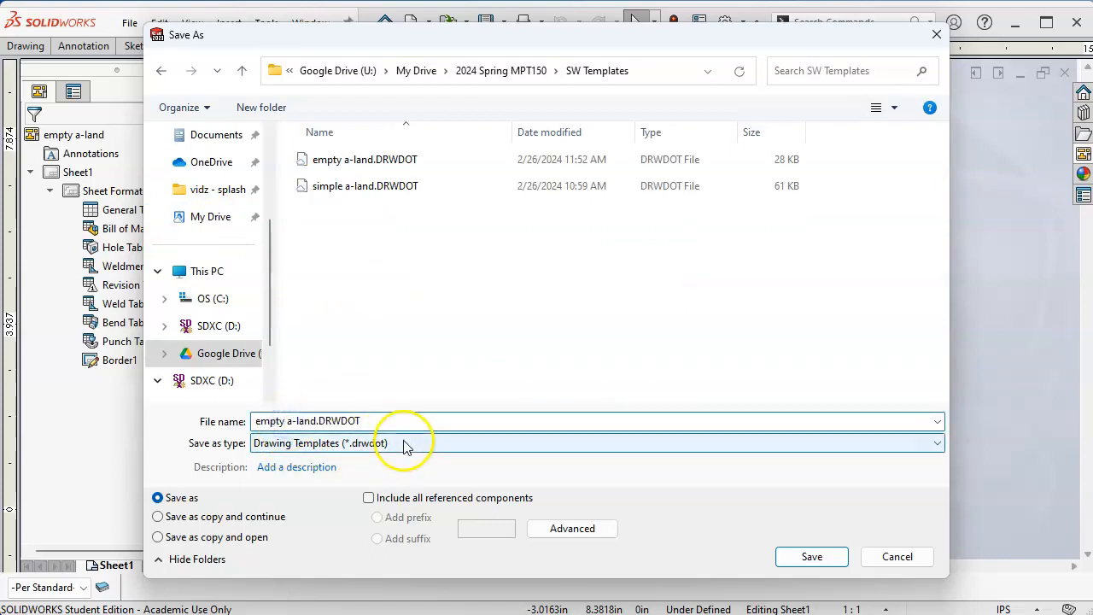
text(w bor)
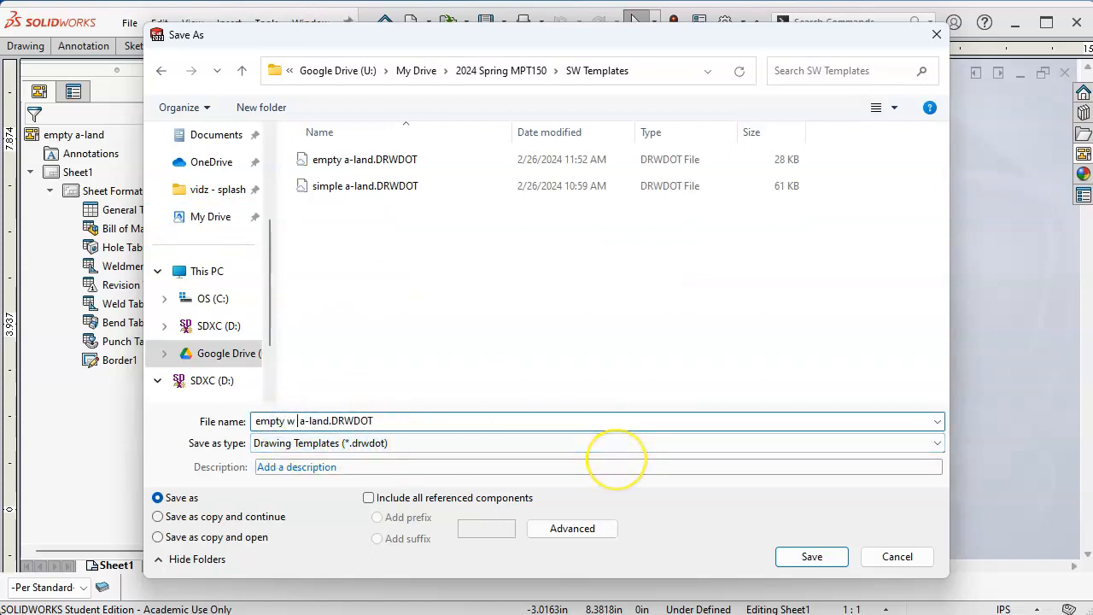
text(der)
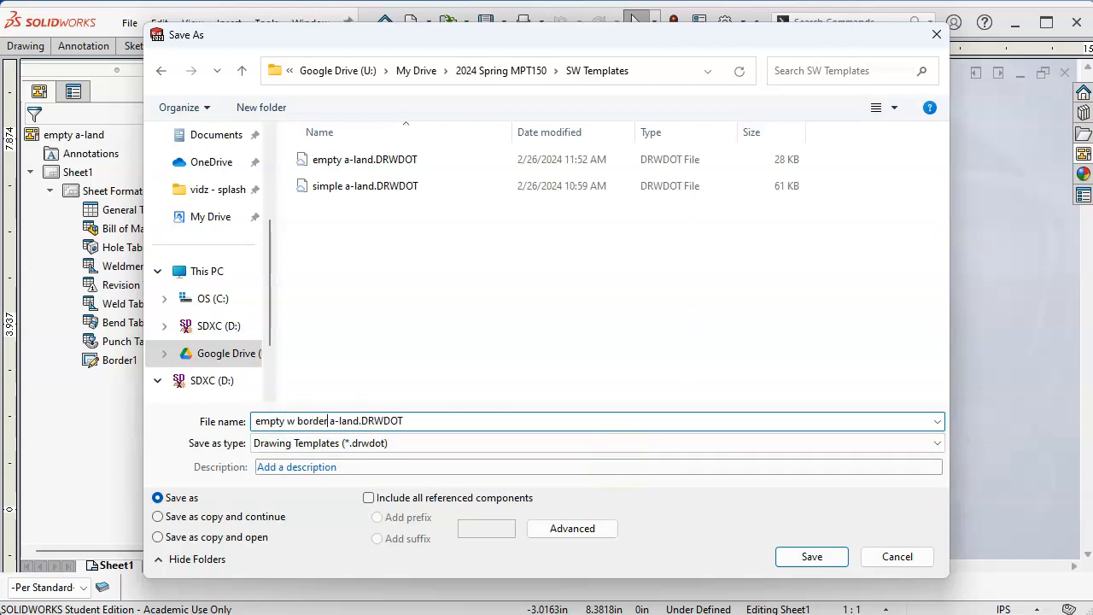
click(811, 557)
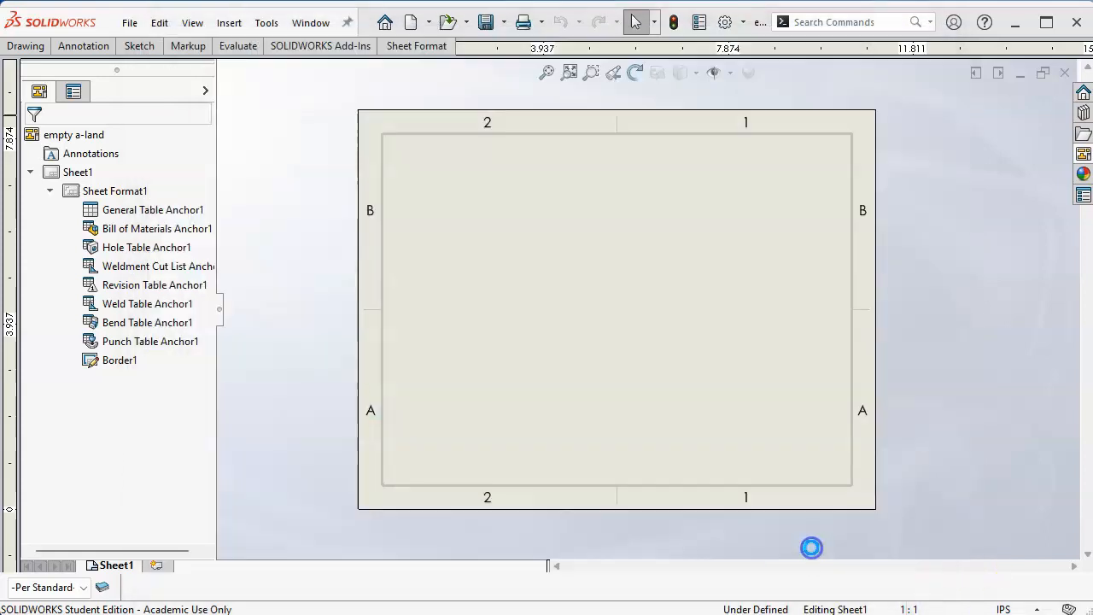
click(1064, 72)
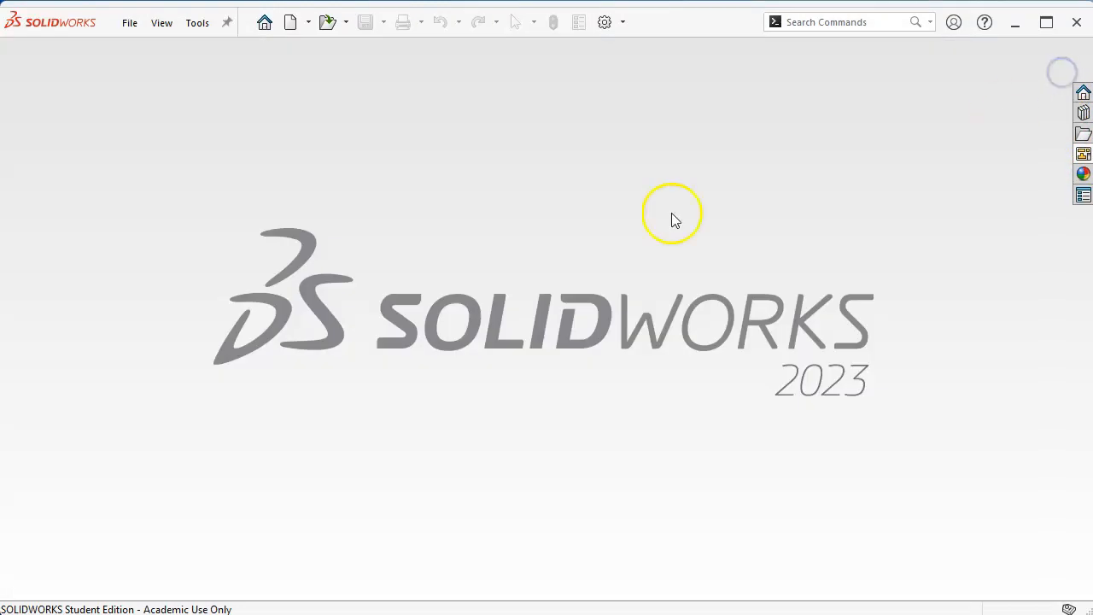
- Create a new drawing from the "empty w border a-land" template and look over the files saved in the SW Templates folder
click(289, 28)
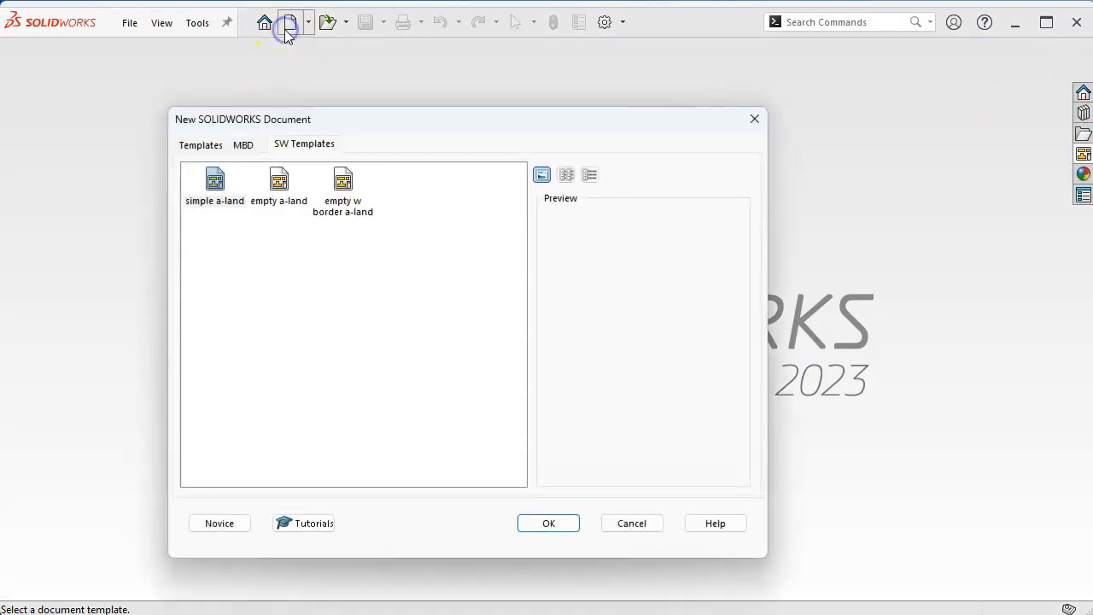
double_click(343, 188)
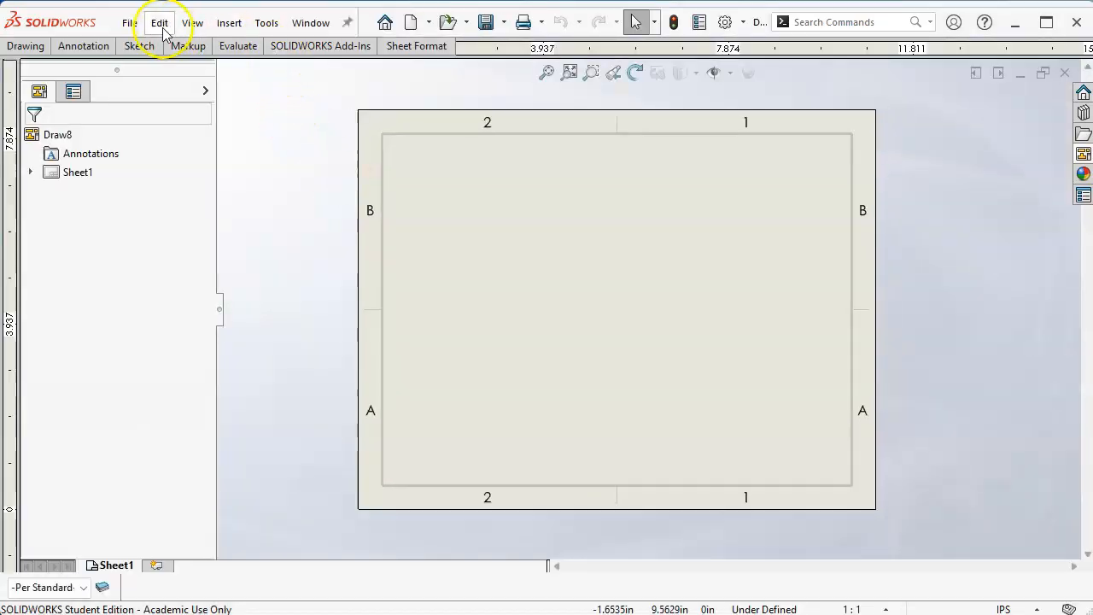
click(444, 30)
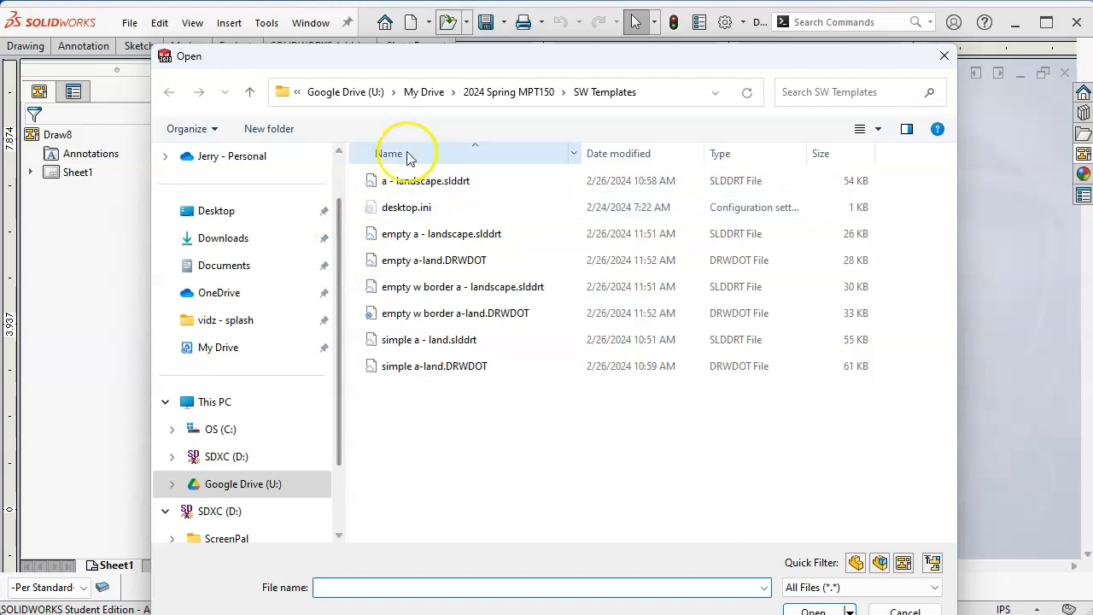
click(879, 609)
- Create a test drawing from the "empty a-land" template and close it again
click(410, 23)
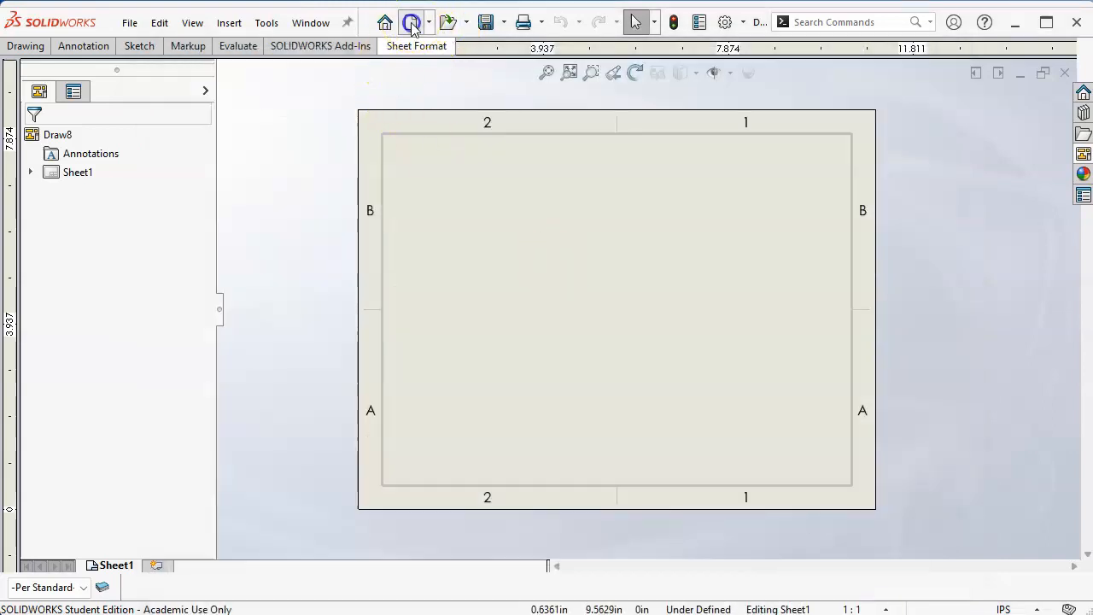
double_click(280, 183)
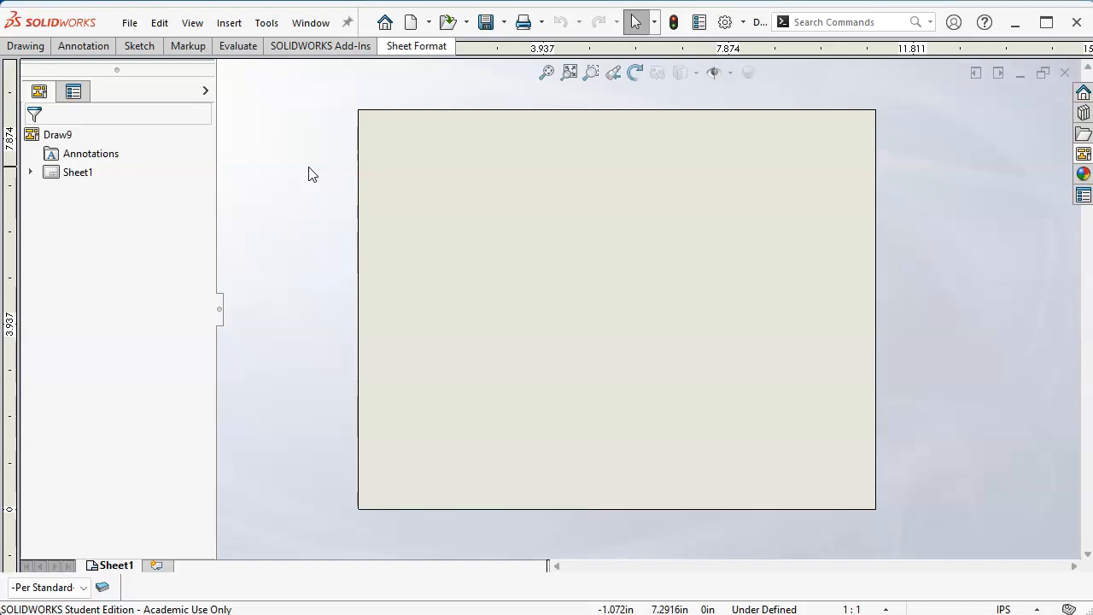
click(335, 186)
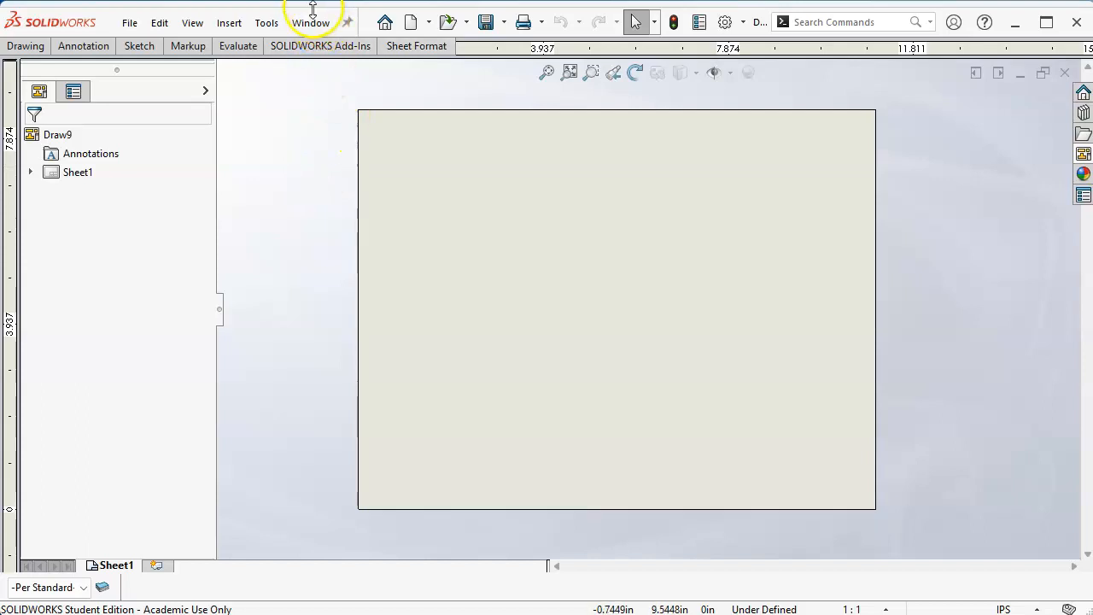
click(1065, 72)
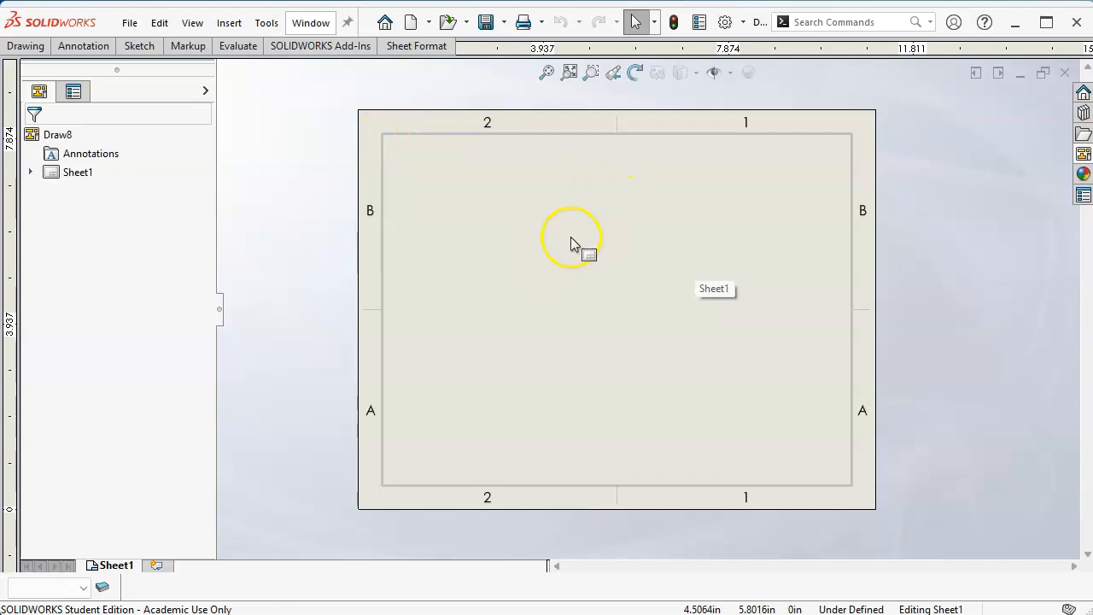
- Place a note inside the sheet border near zone A and enter "Drawn By:" followed by the drafter's initials
click(80, 49)
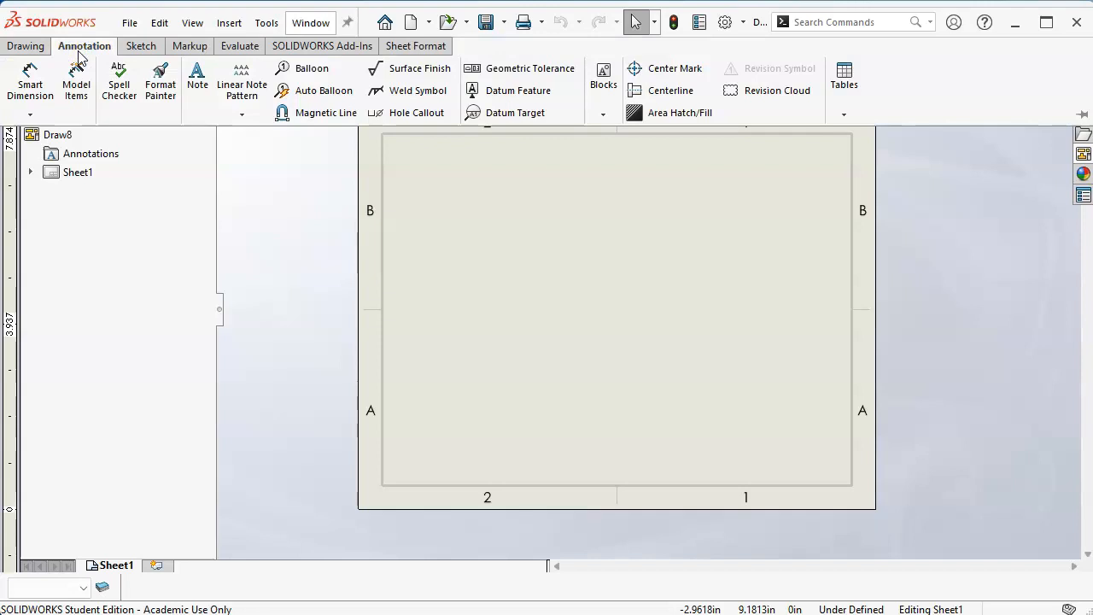
click(197, 77)
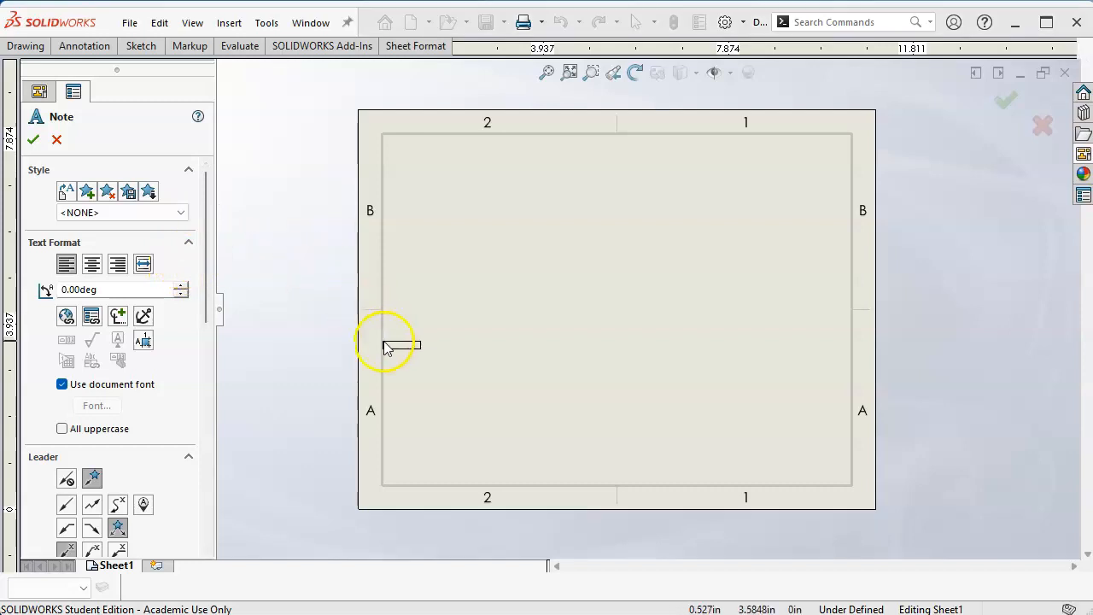
click(405, 429)
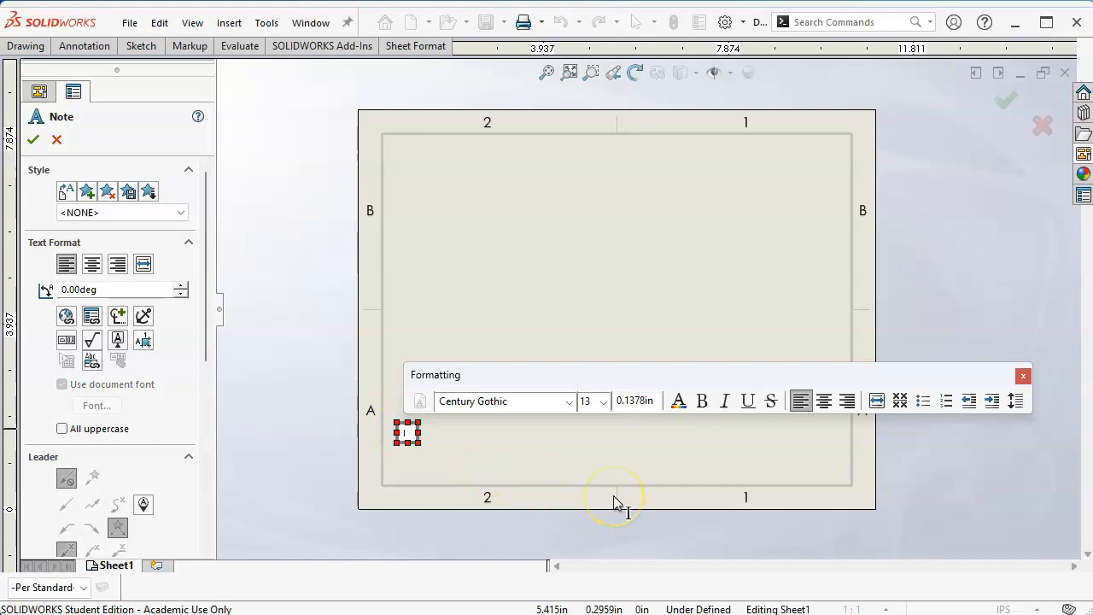
text(Name)
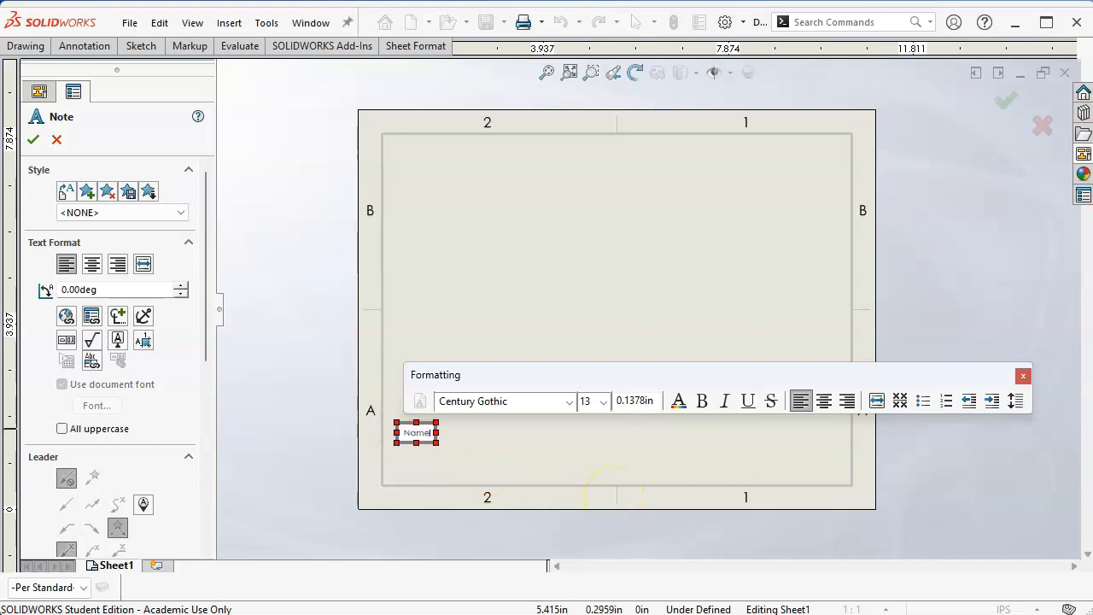
key(BackSpace)
key(BackSpace)
key(BackSpace)
key(BackSpace)
text(Drawn By: JU)
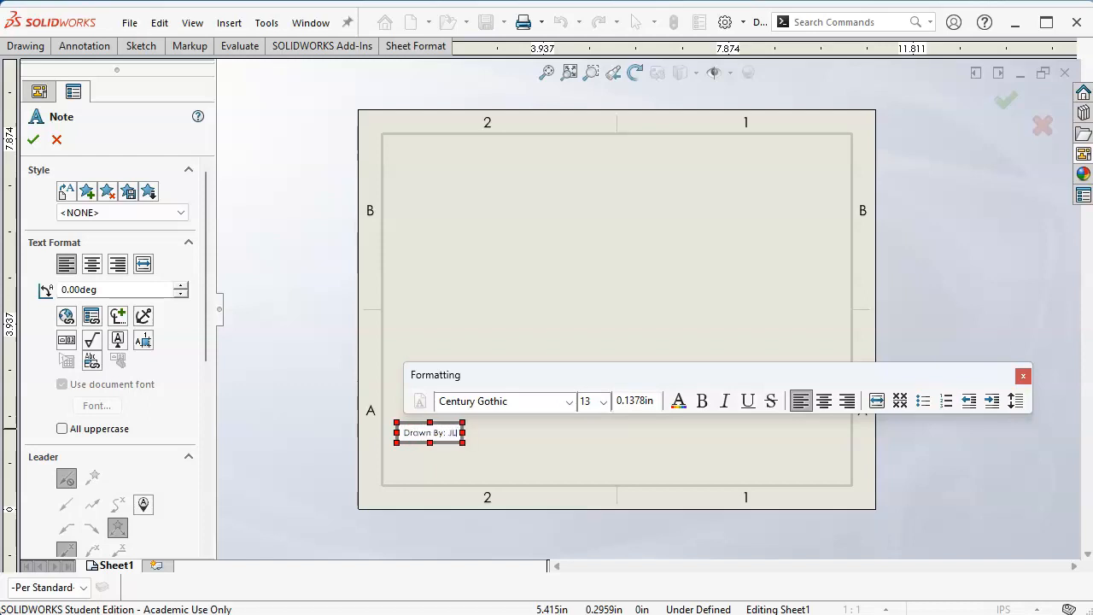
key(Return)
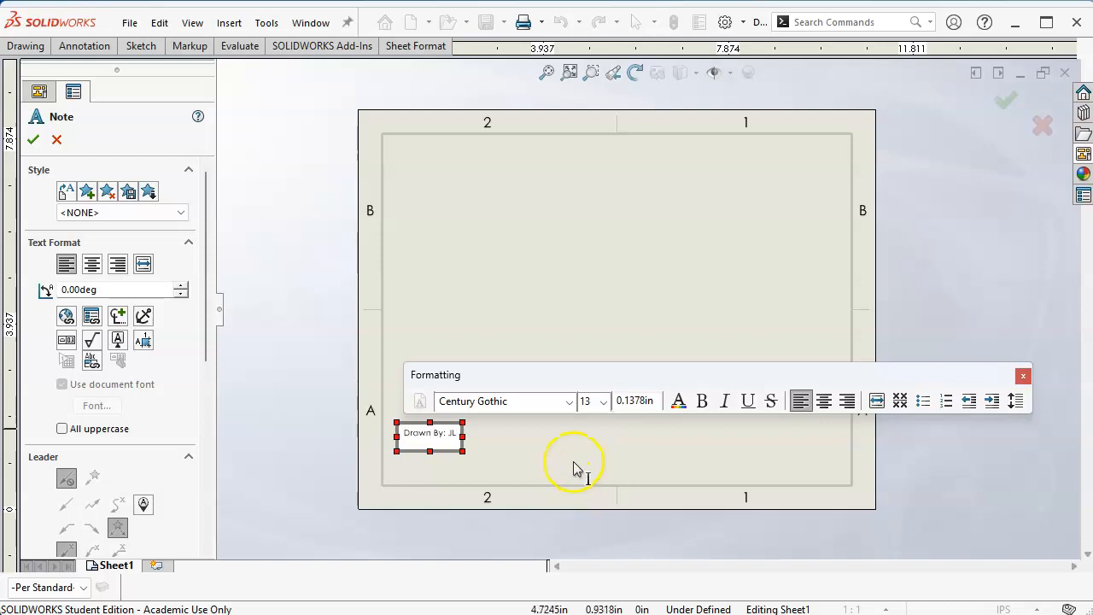
- Add "Date: 2/26/2024" after the initials on the note's first line
click(444, 432)
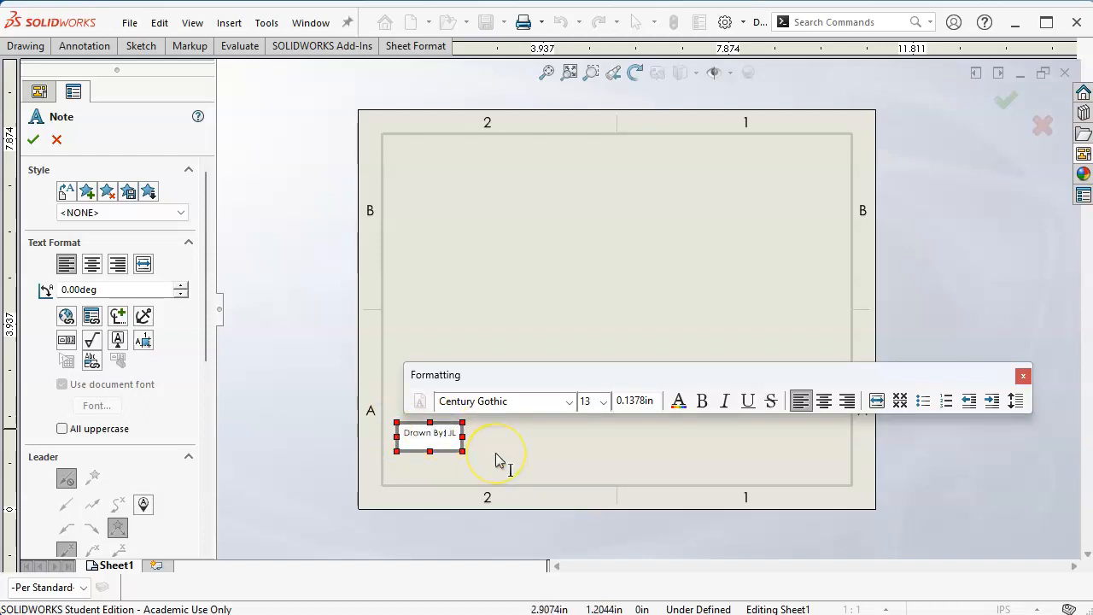
key(Right)
key(Right)
text(Date)
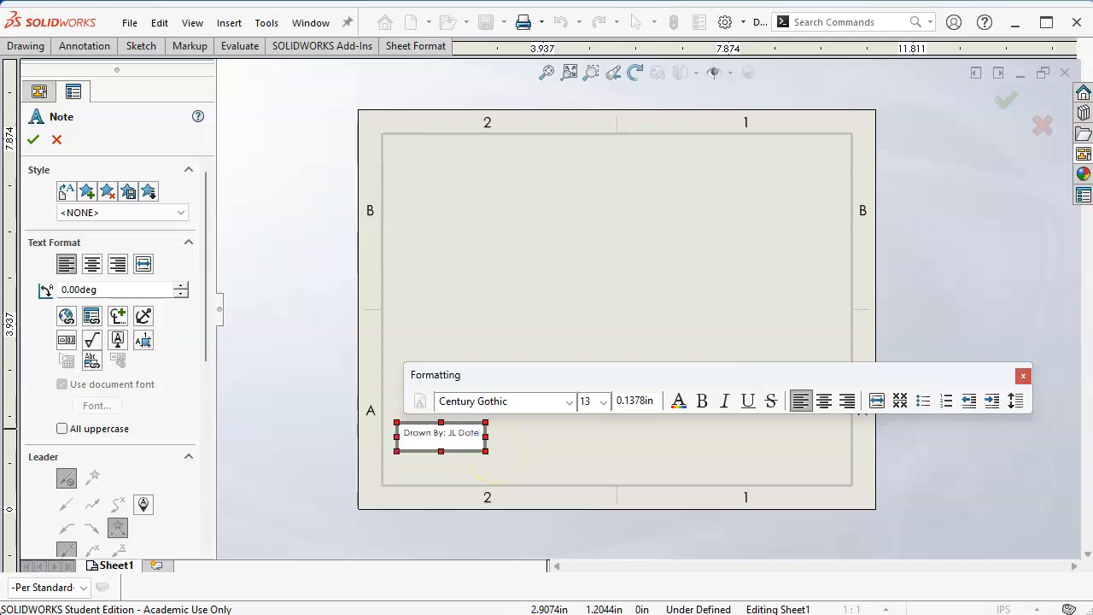
text(: 2/)
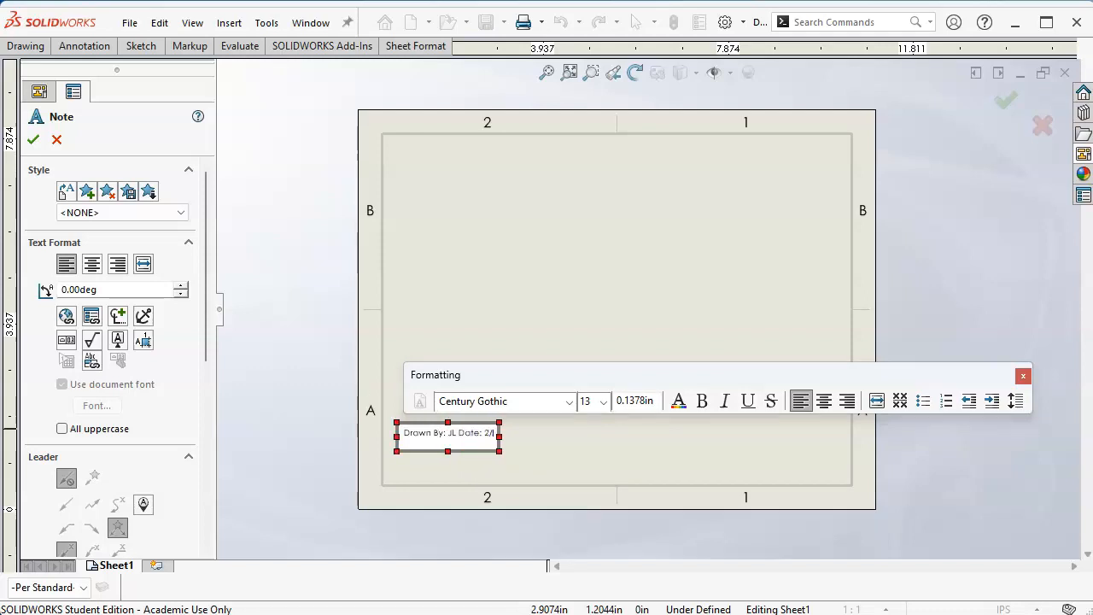
text(26/2024)
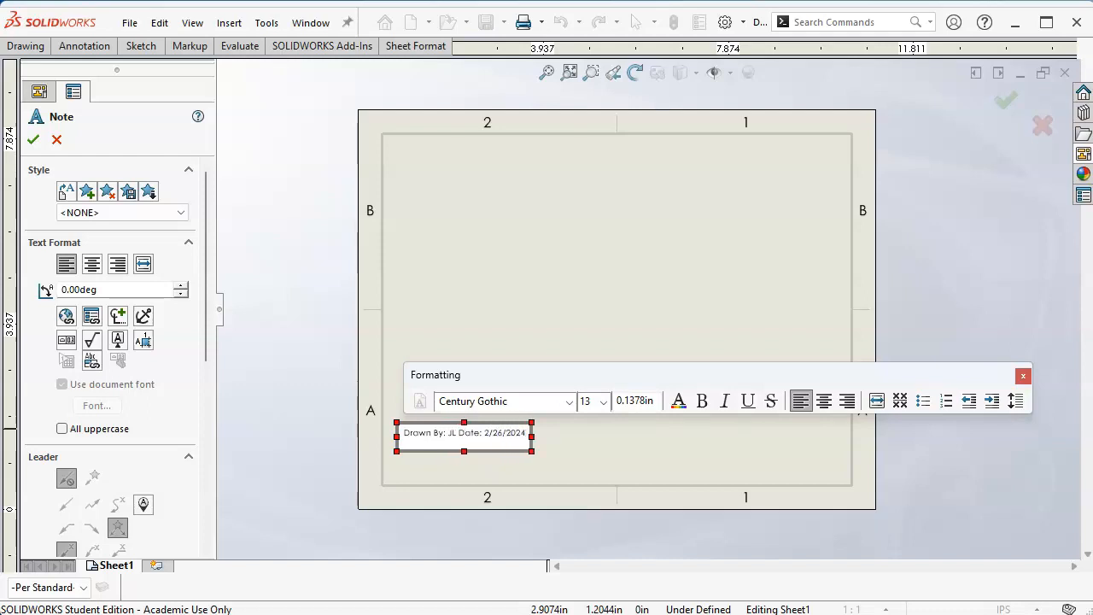
- Add a second note line reading "Title:" followed by an underscore blank for filling in
key(Return)
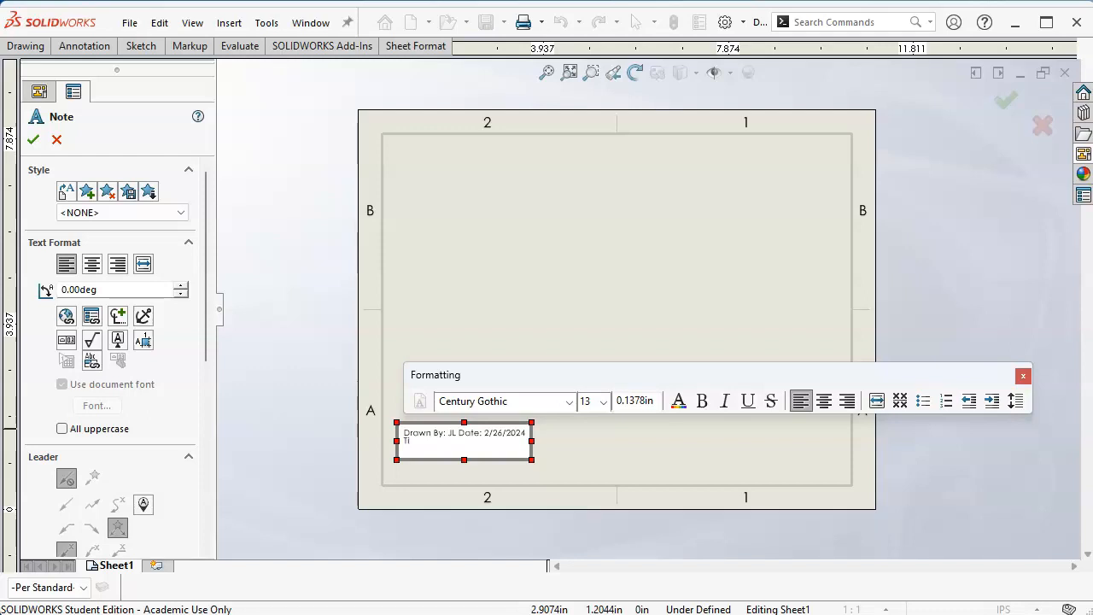
text(le:)
key(Return)
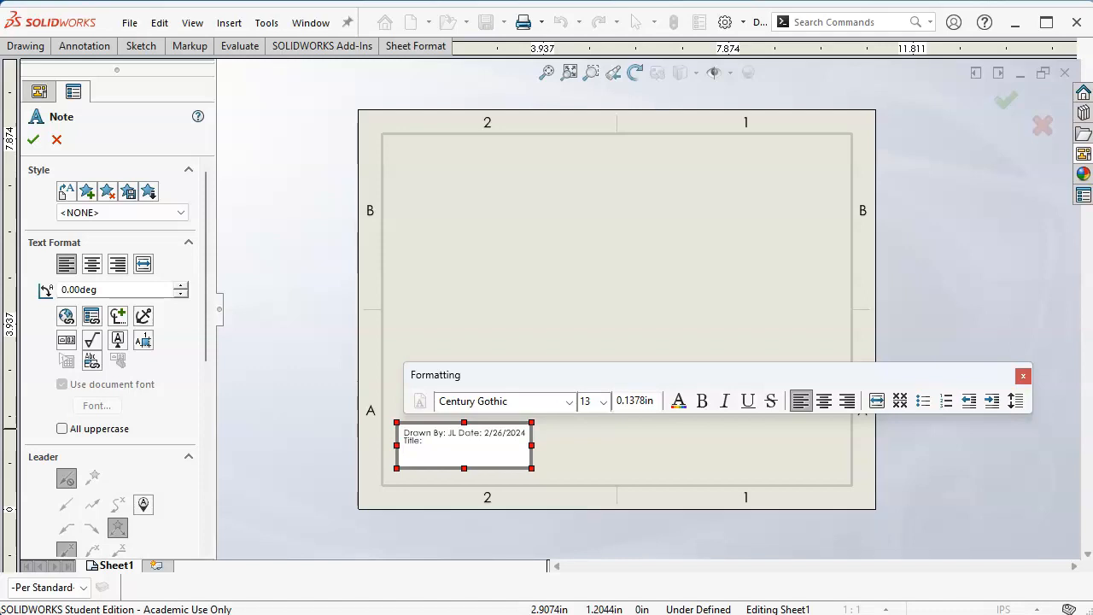
text(____________)
key(Return)
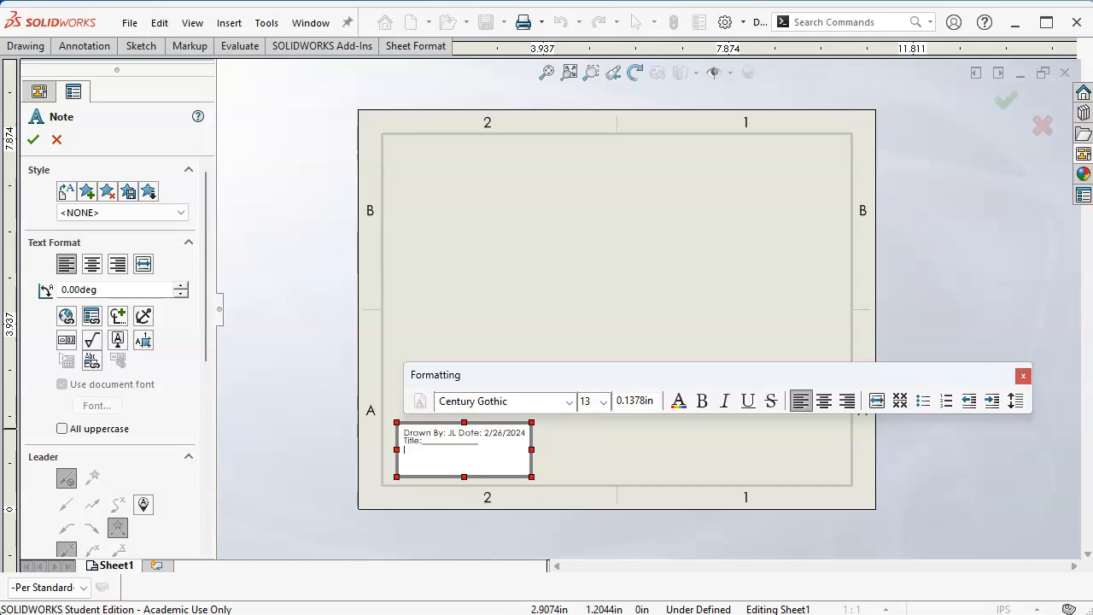
- Add "Revision: A" as the third line of the note, directly below the title line
key(BackSpace)
key(BackSpace)
text(RevisioN : a)
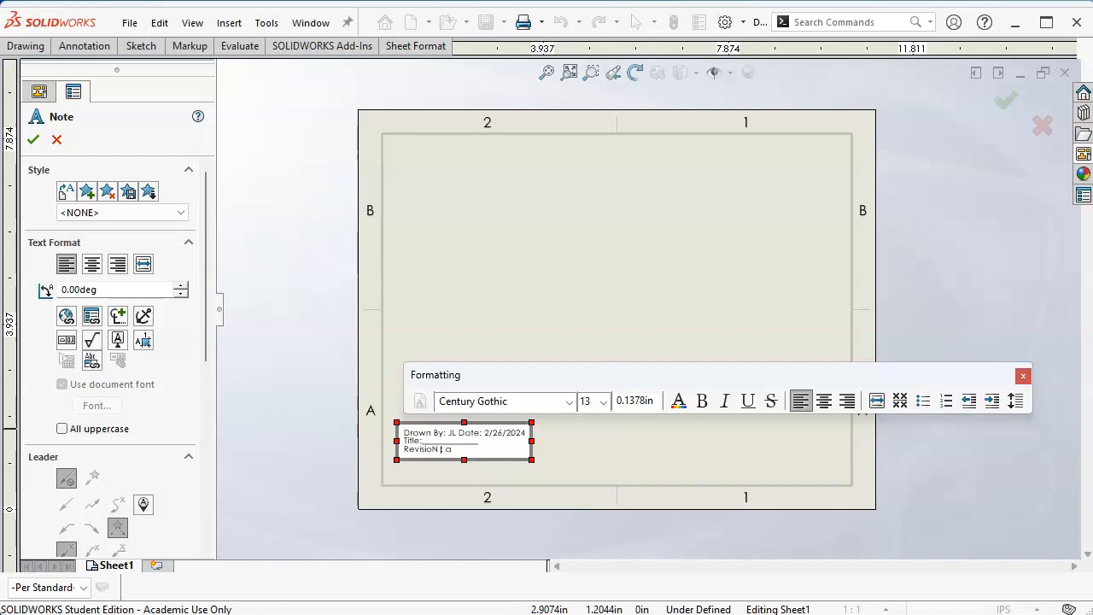
key(BackSpace)
key(BackSpace)
text(n)
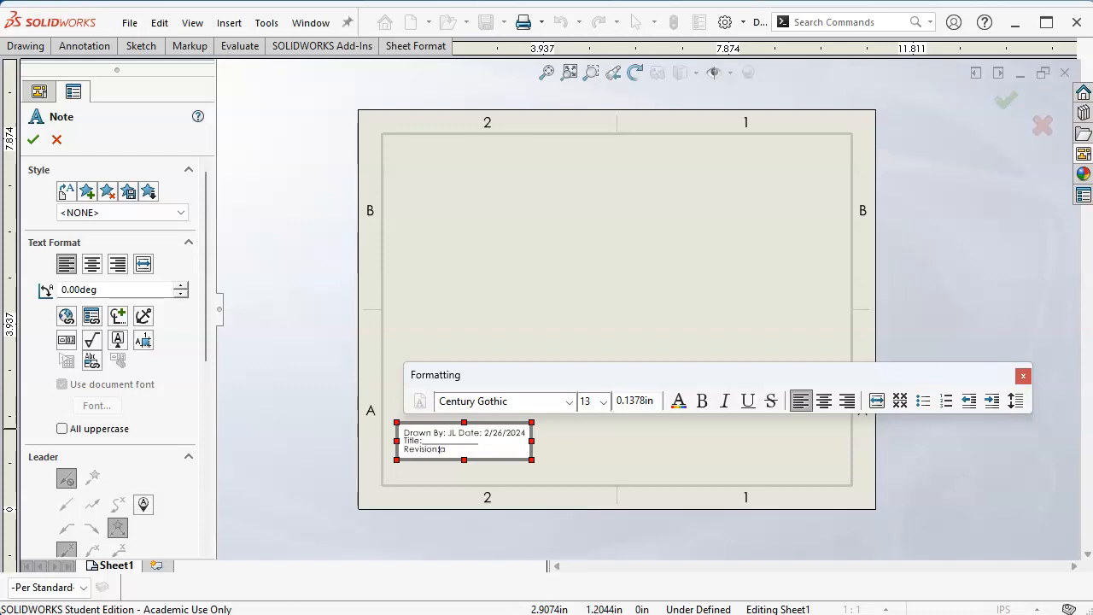
key(Right)
key(Right)
text(A)
- Finish the note and move it into the lower-left corner of the drawing border
click(524, 291)
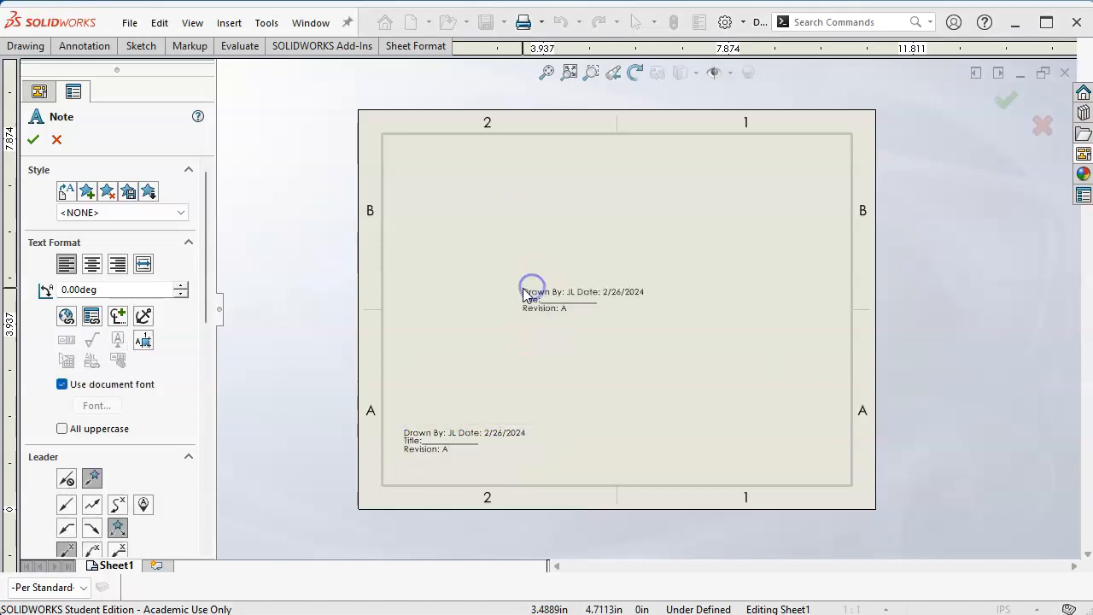
key(Escape)
drag(433, 449, 418, 466)
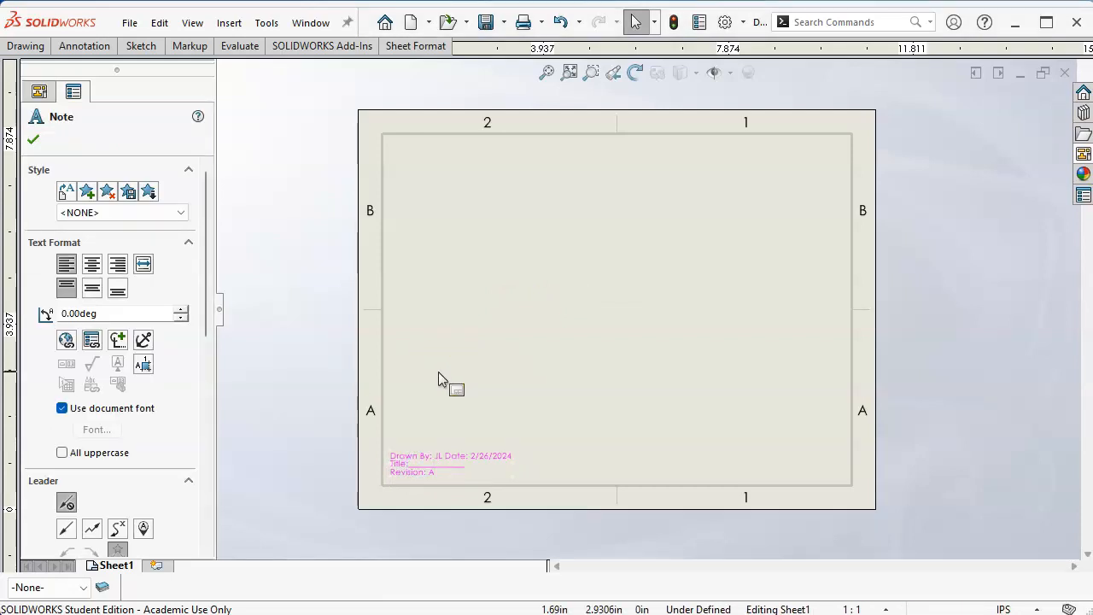
click(436, 448)
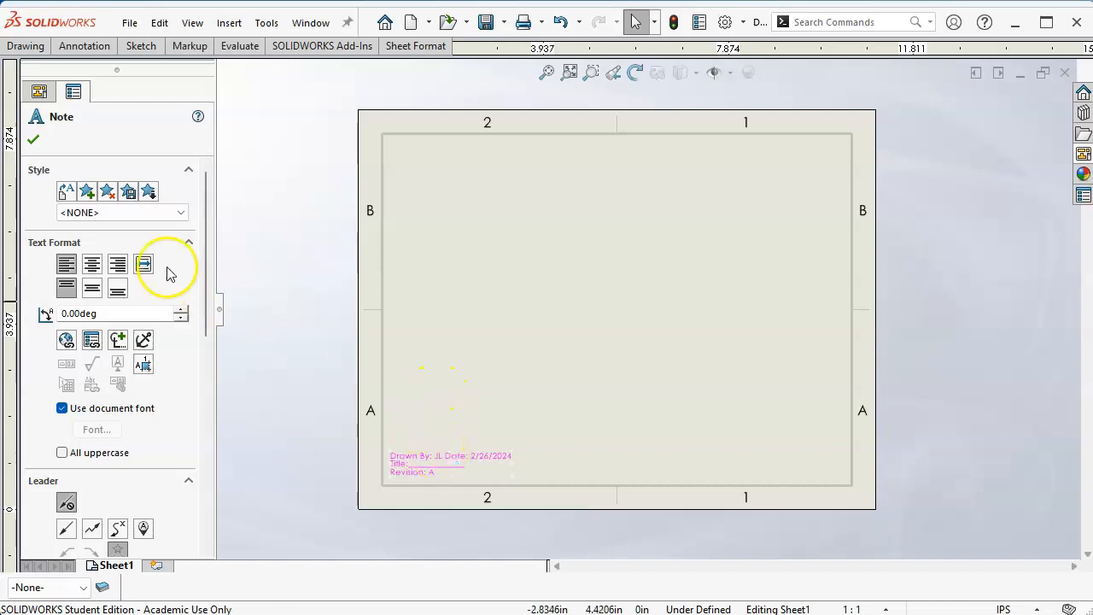
click(86, 196)
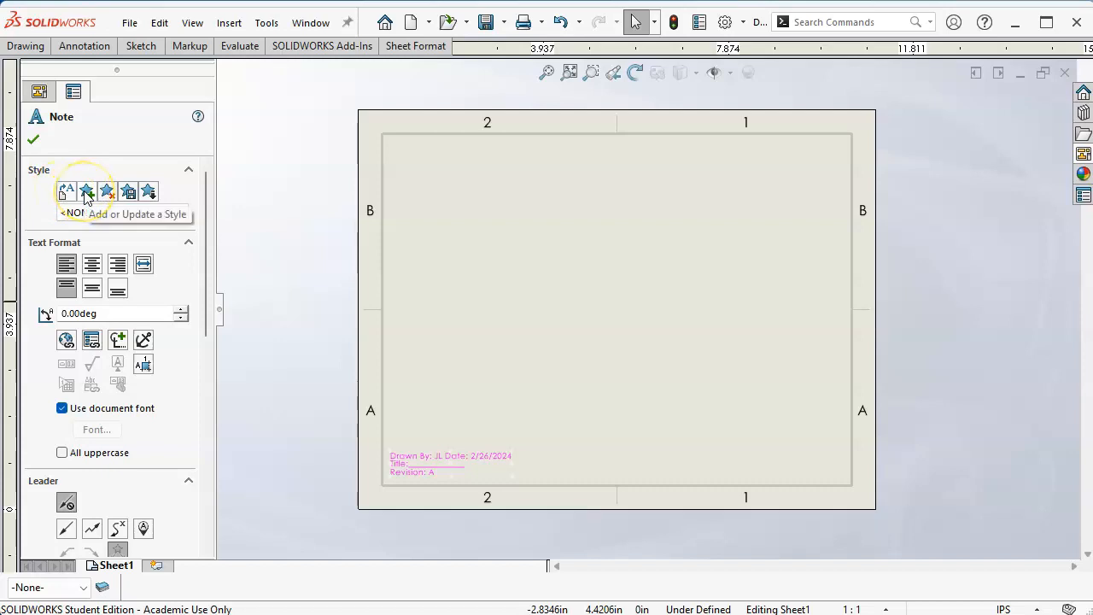
click(127, 193)
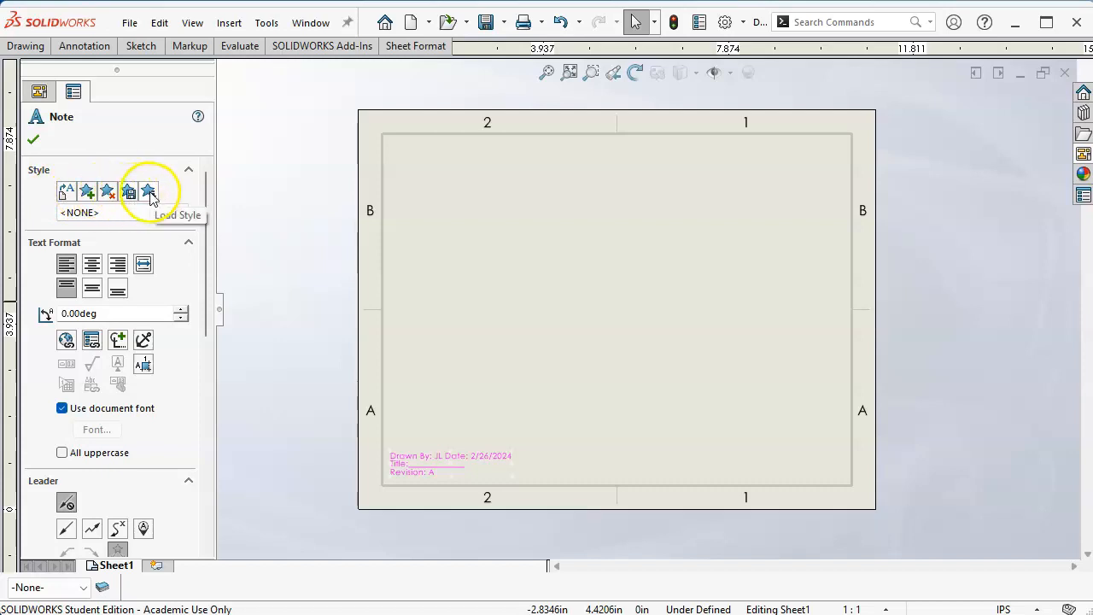
click(38, 138)
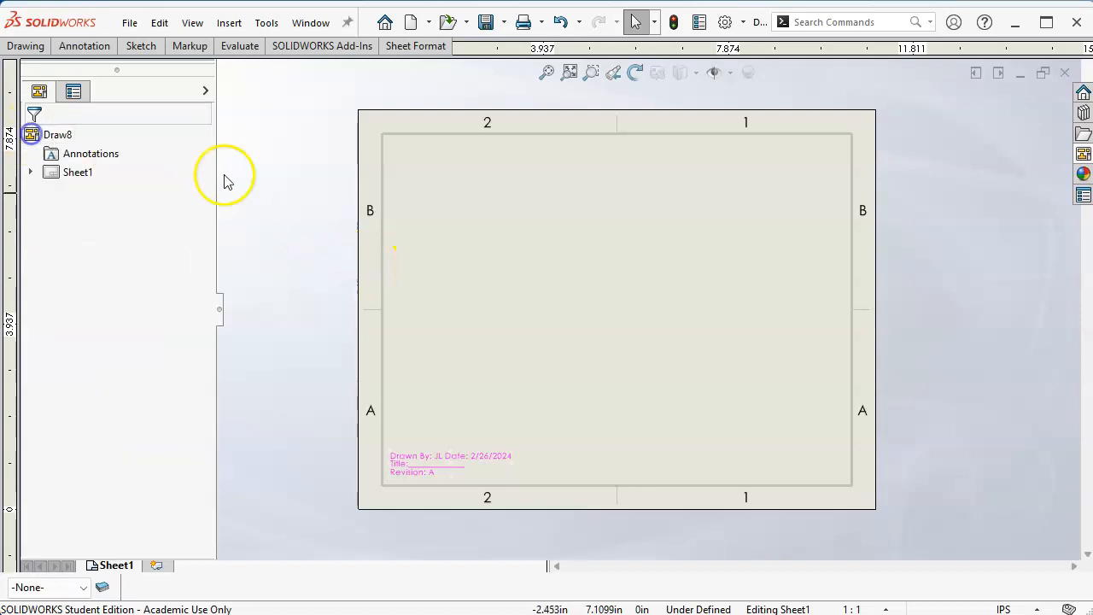
- Make a block from the three-line note with its insertion point at the note's lower-left corner
click(445, 468)
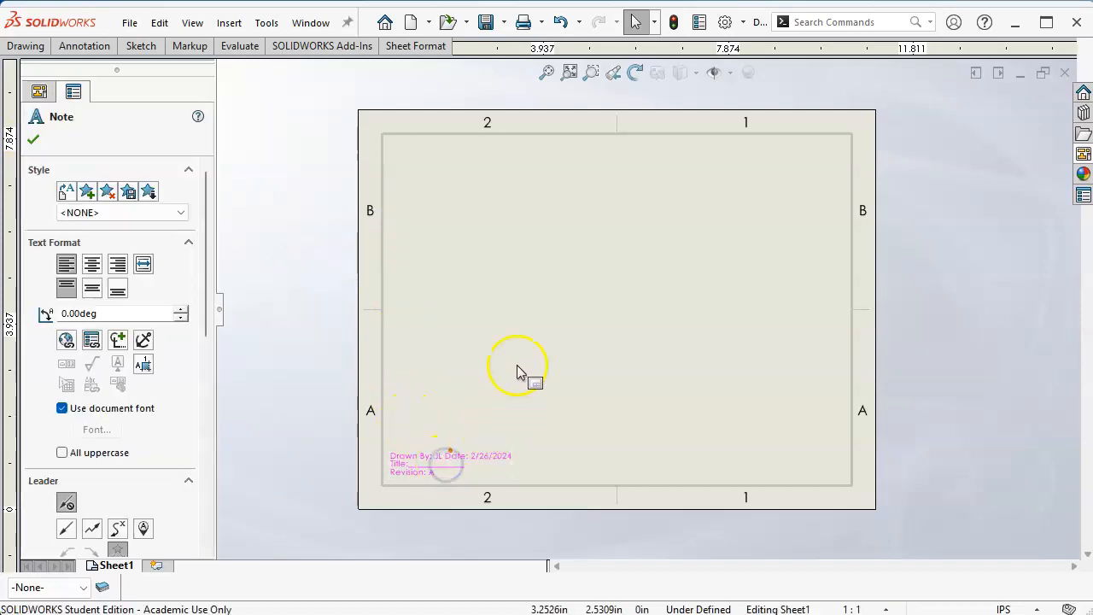
click(257, 24)
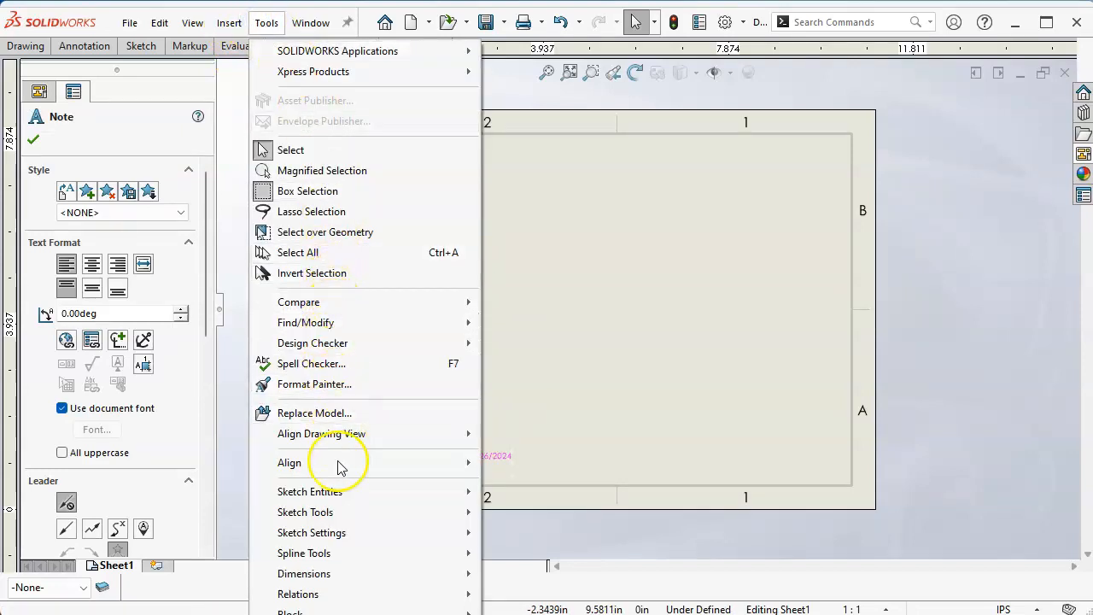
mouse_move(350, 510)
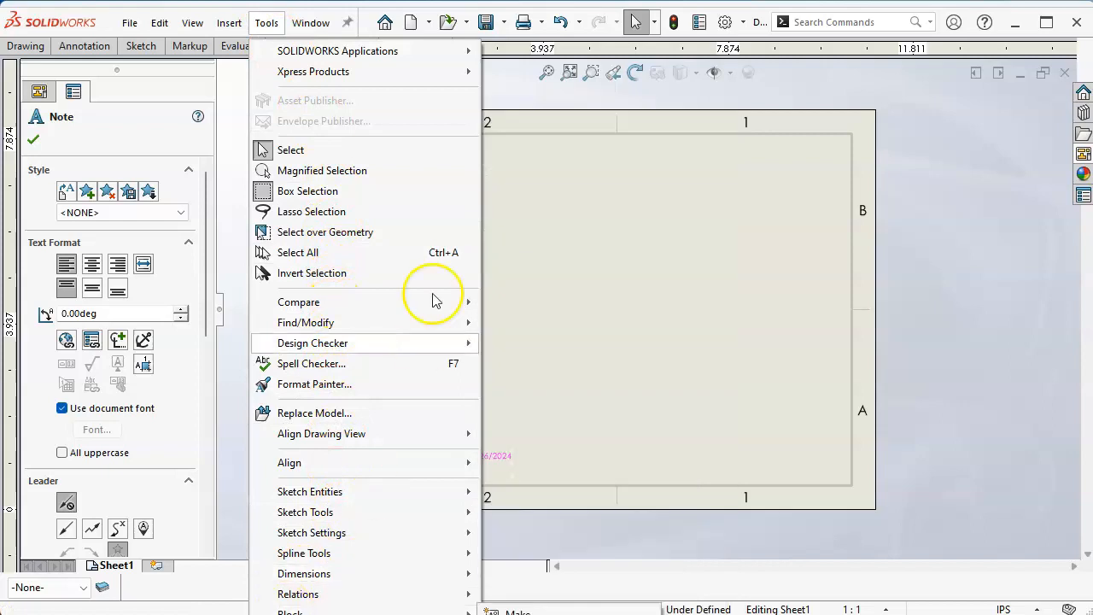
mouse_move(295, 613)
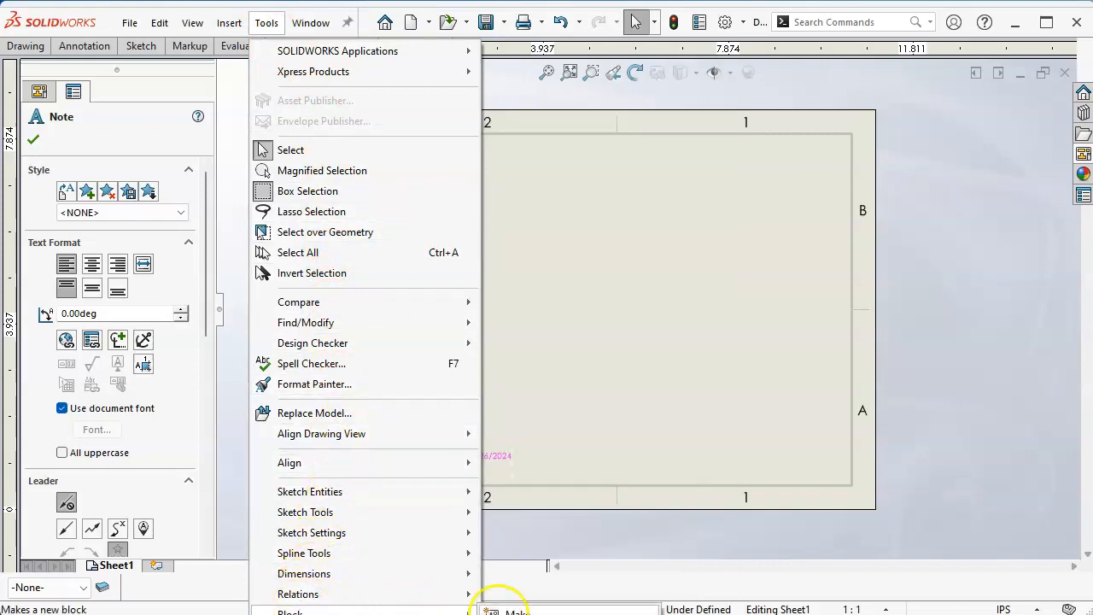
click(504, 612)
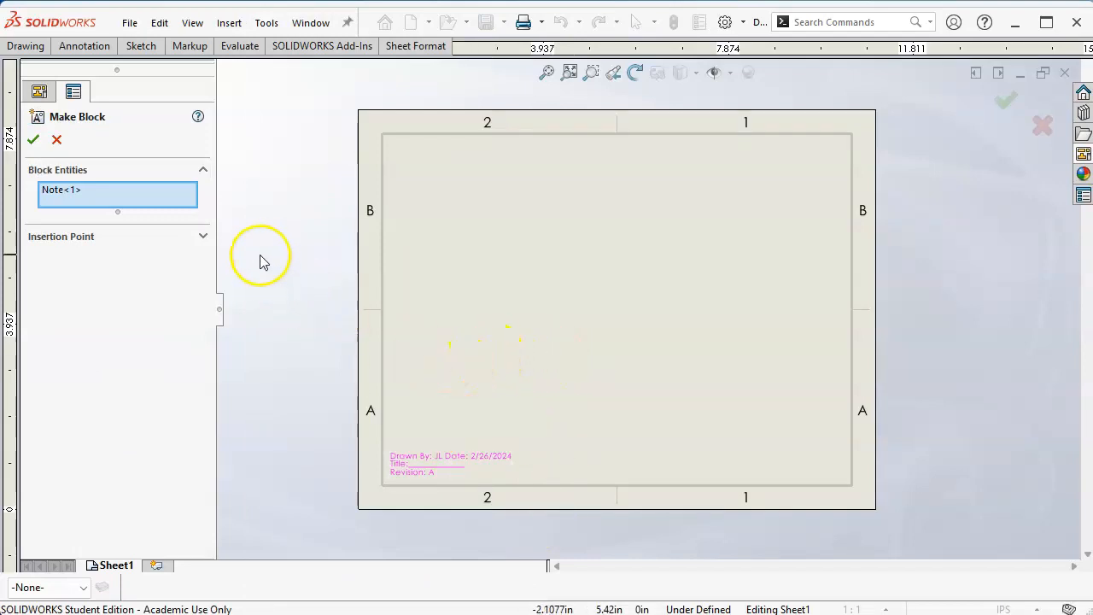
click(203, 236)
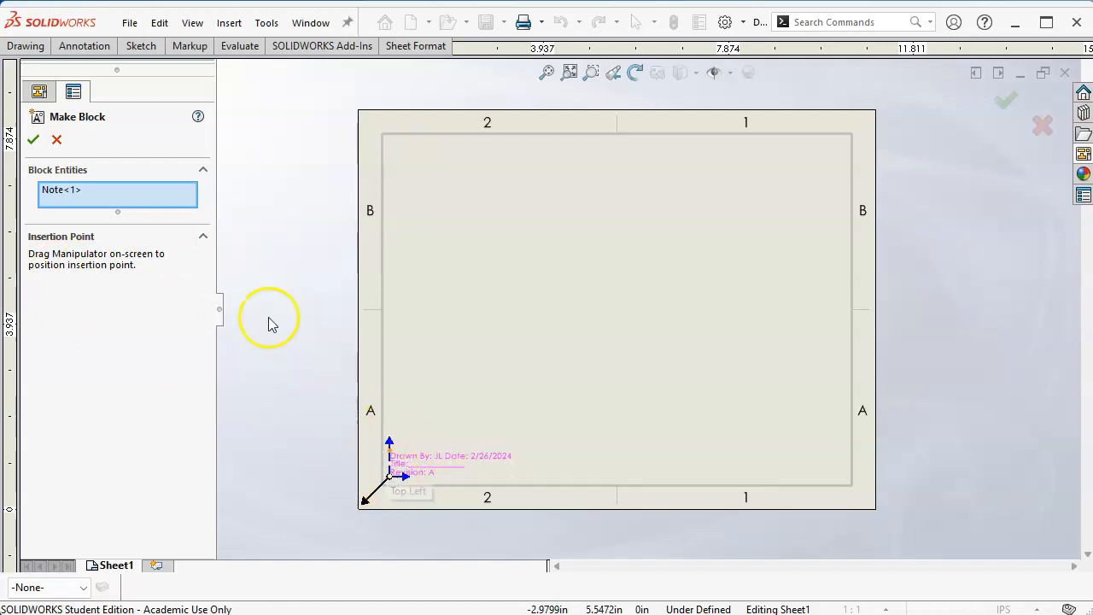
click(33, 139)
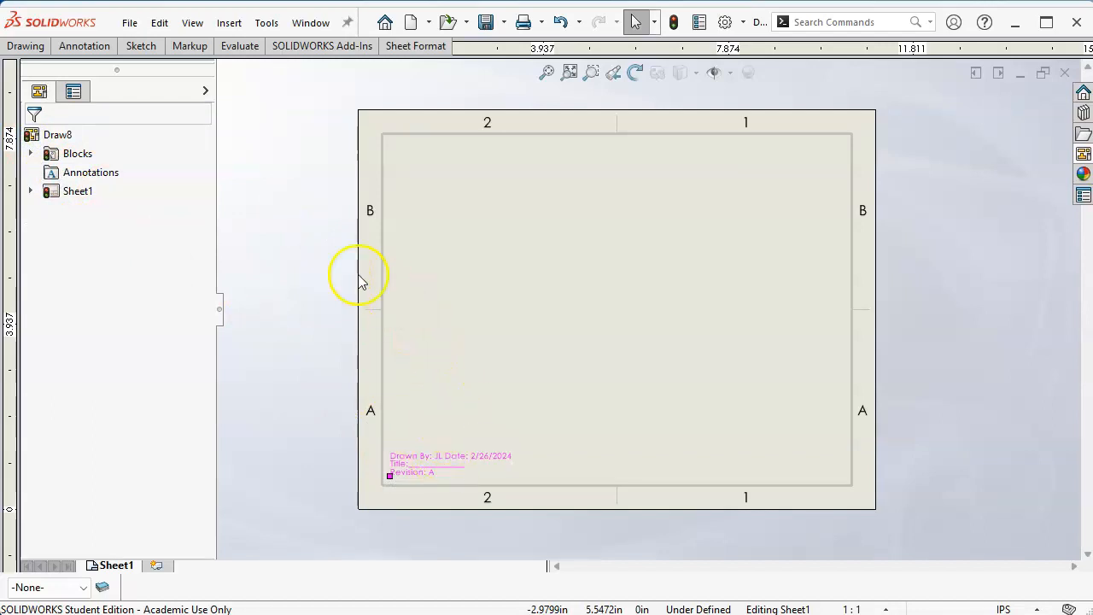
- Save the note block as "Blank Notes.SLDBLK" in the SW Templates folder and close the drawing
right_click(64, 154)
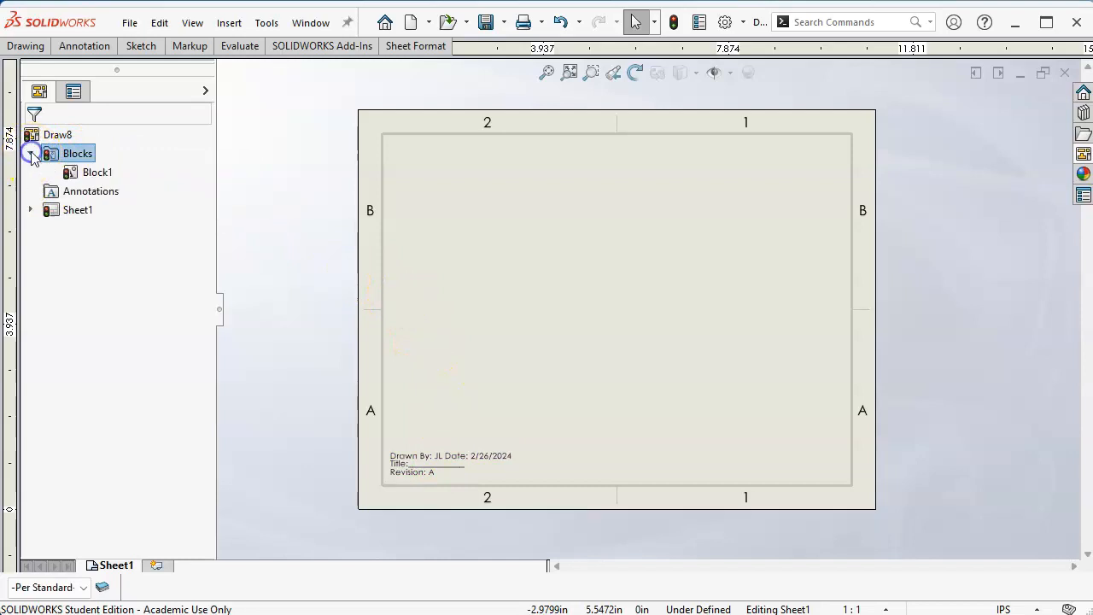
right_click(76, 173)
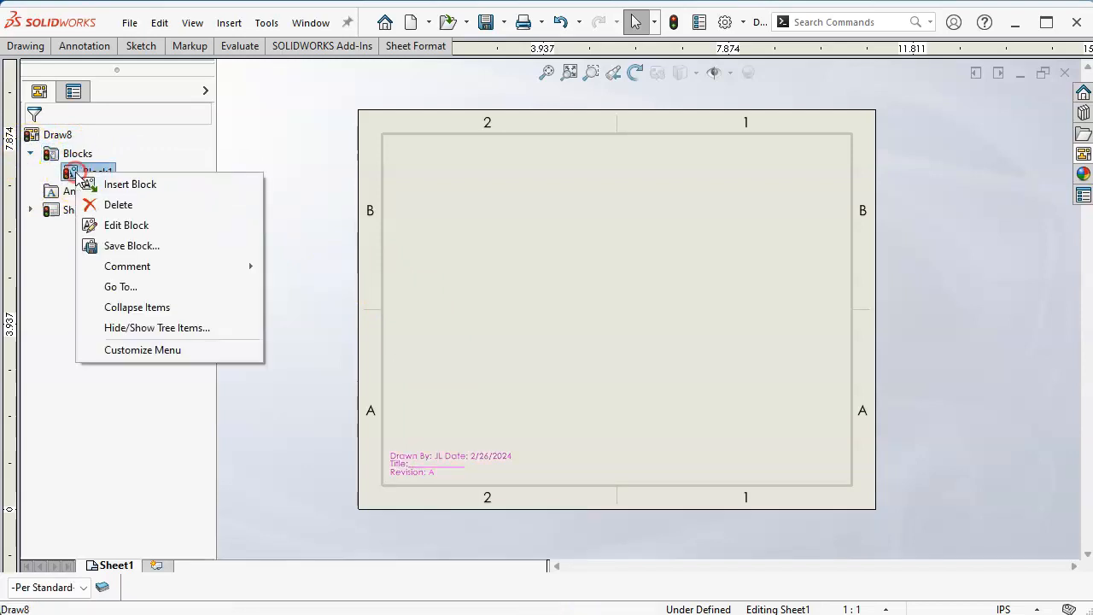
click(128, 246)
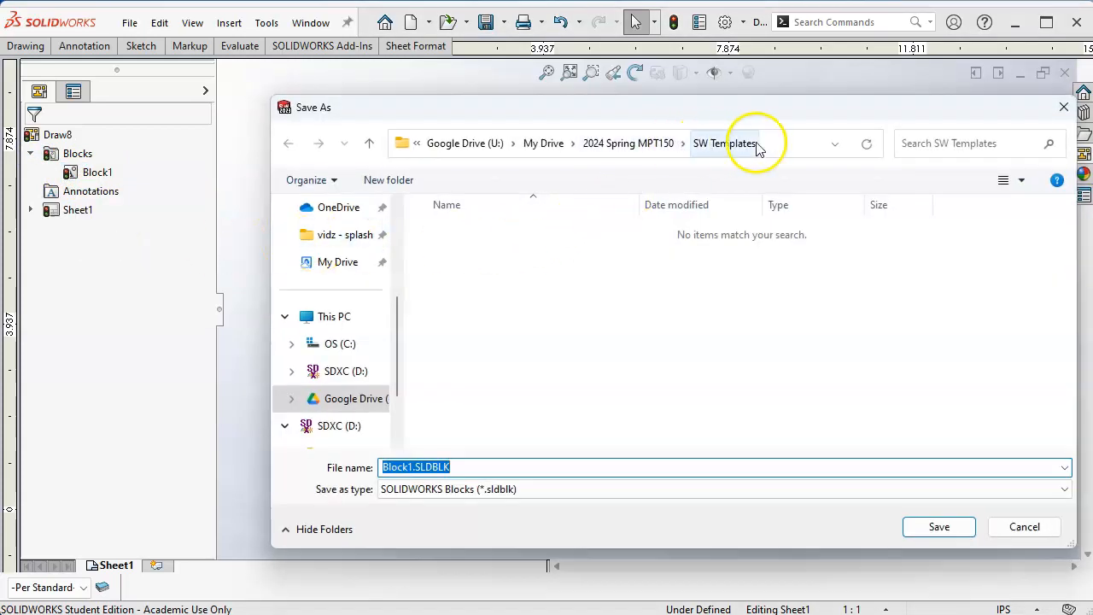
mouse_move(410, 466)
mouse_down()
mouse_move(391, 466)
mouse_move(408, 451)
mouse_up()
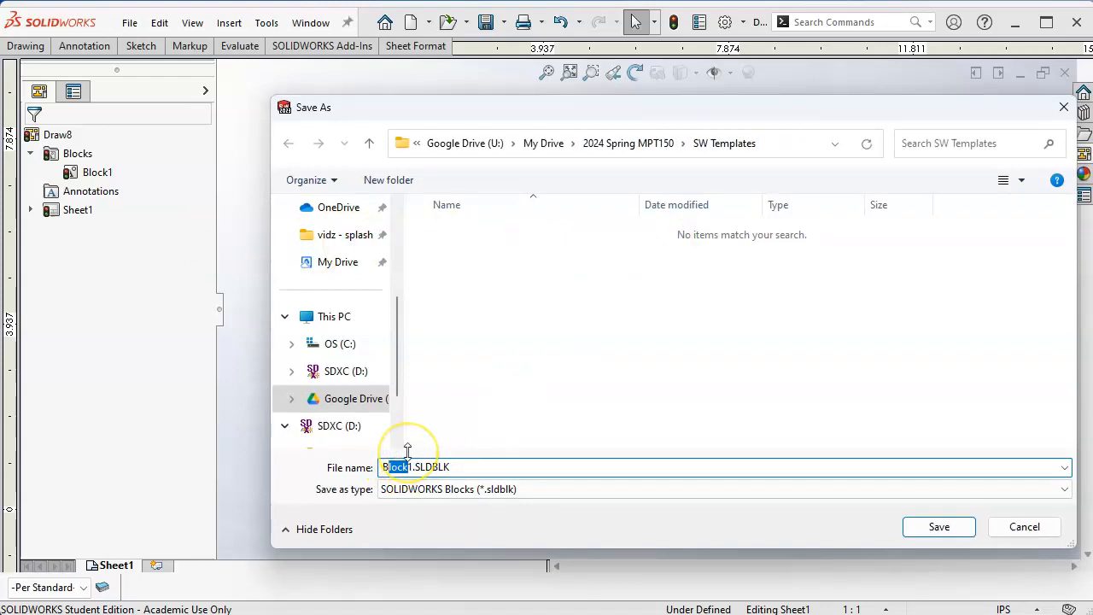
key(BackSpace)
text(lank )
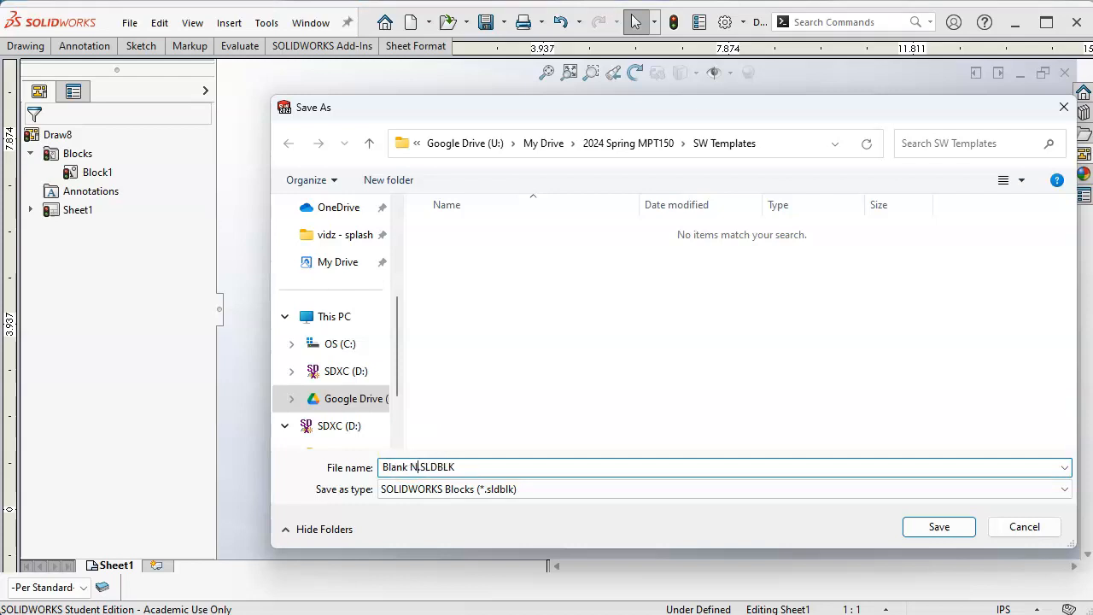
text(Notes)
click(939, 526)
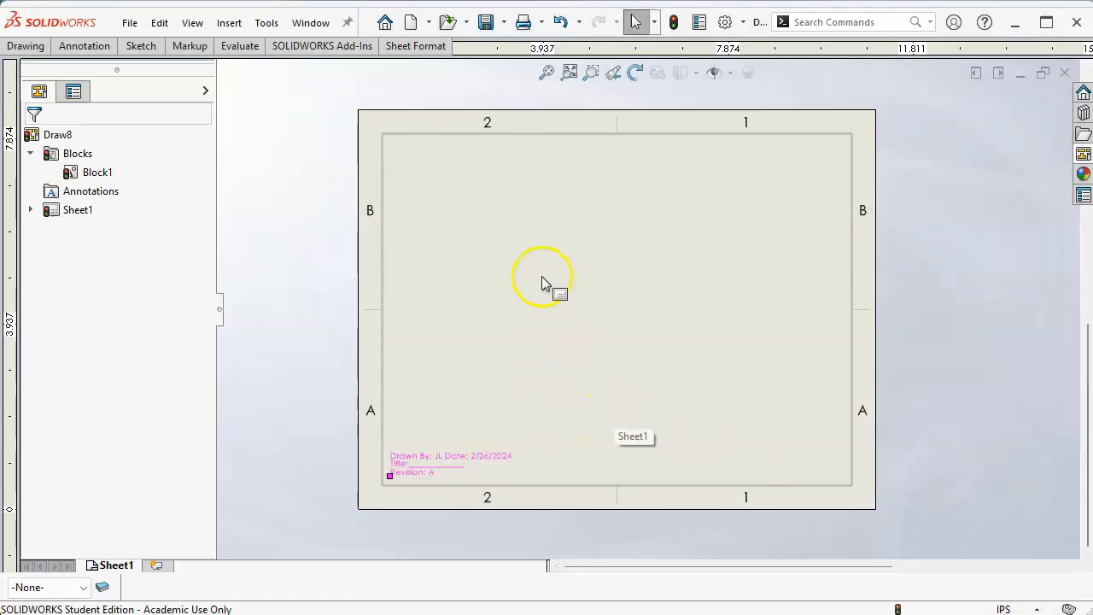
click(1064, 73)
click(783, 453)
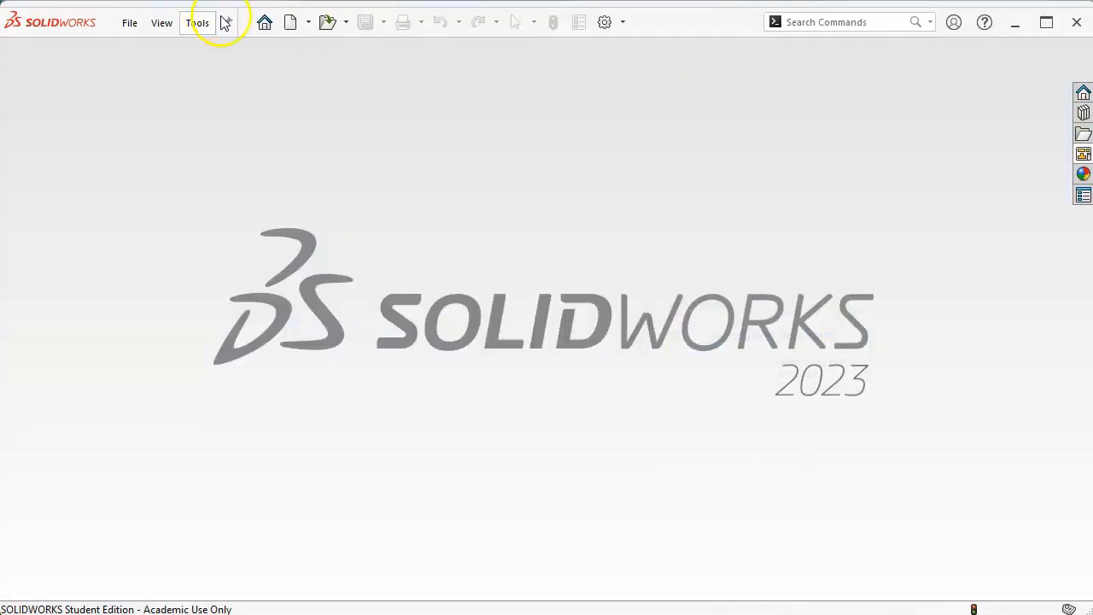
- Start a new drawing from the "empty a-land" template and display the Blocks toolbar
click(290, 23)
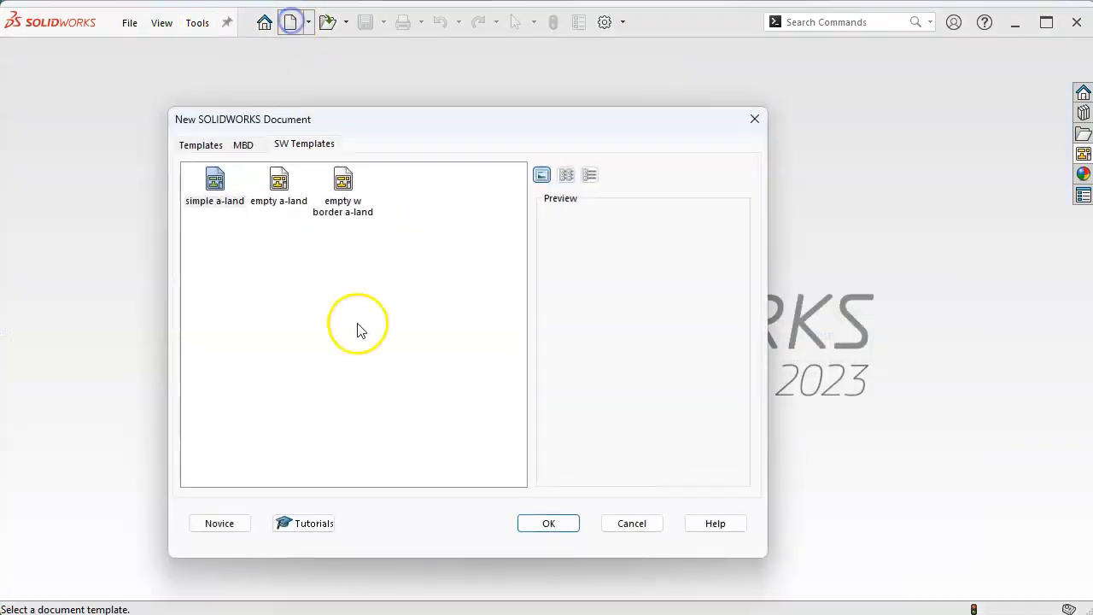
double_click(278, 181)
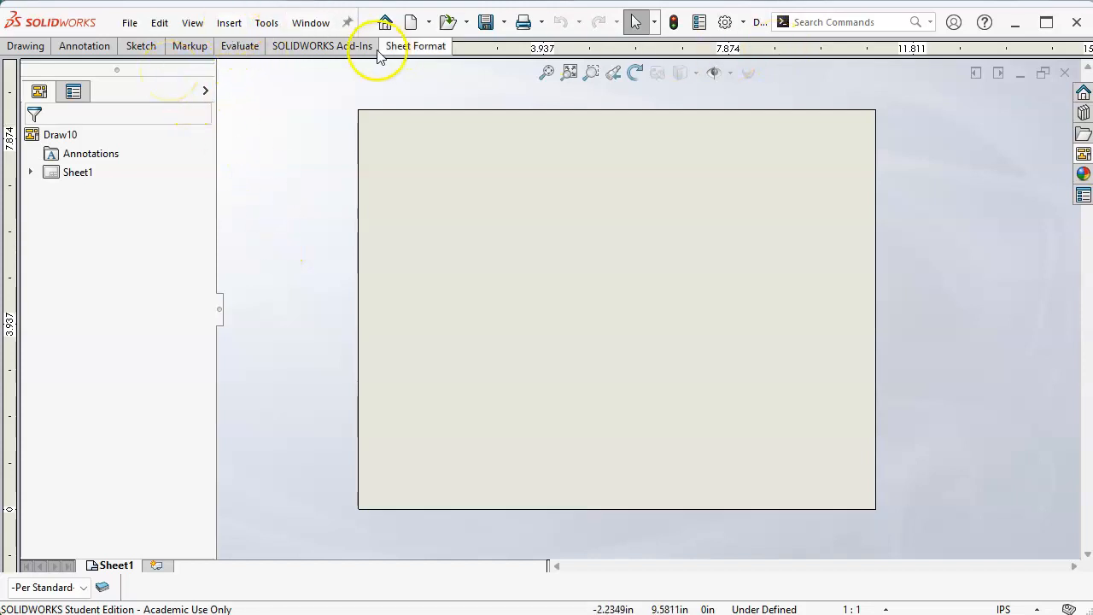
click(415, 48)
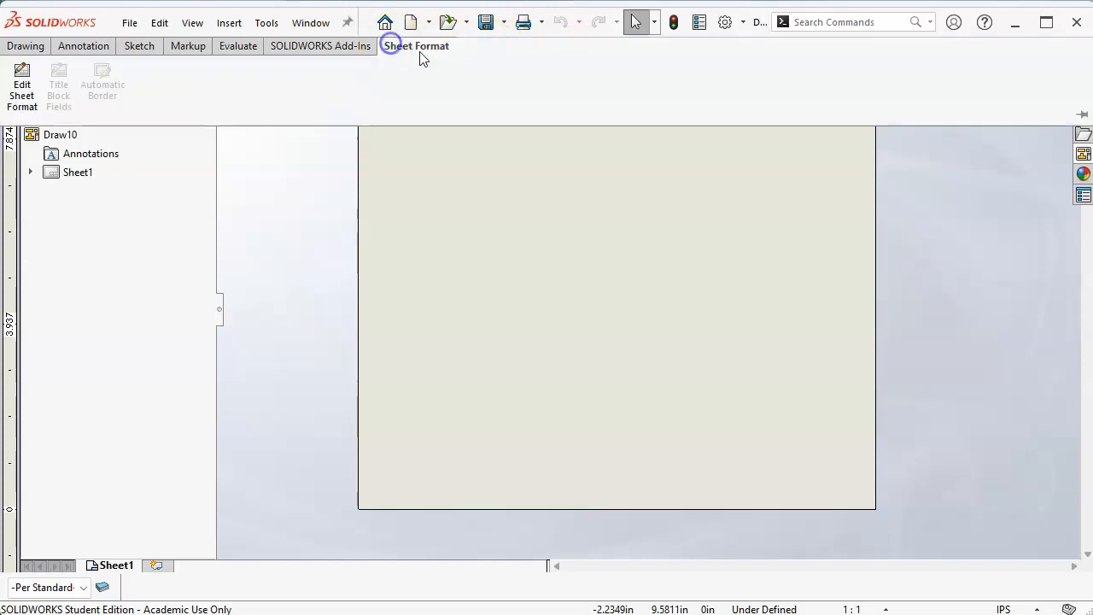
right_click(730, 74)
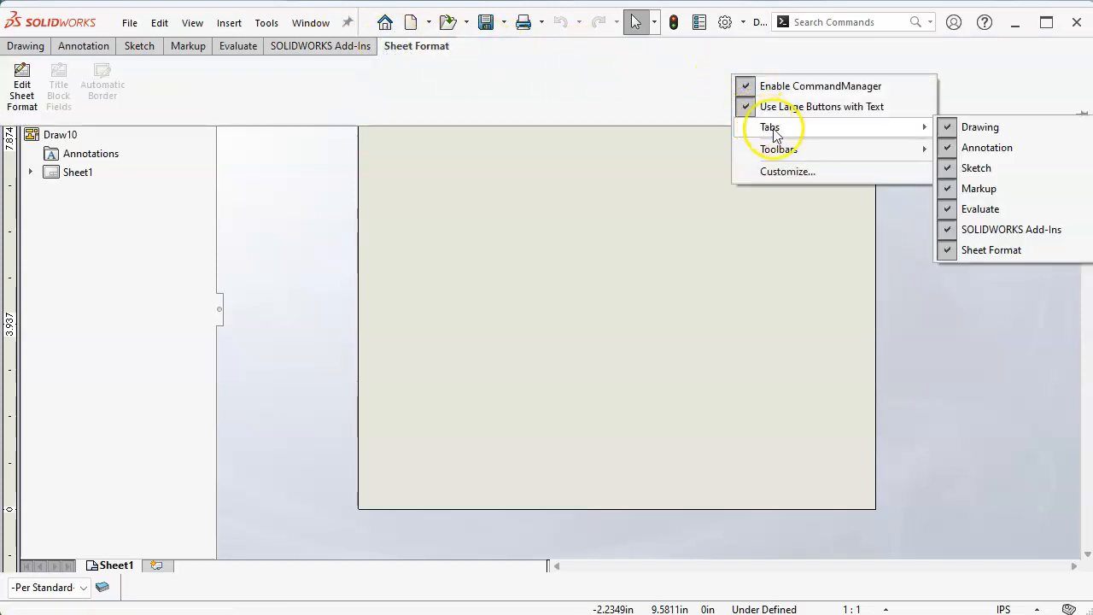
mouse_move(784, 151)
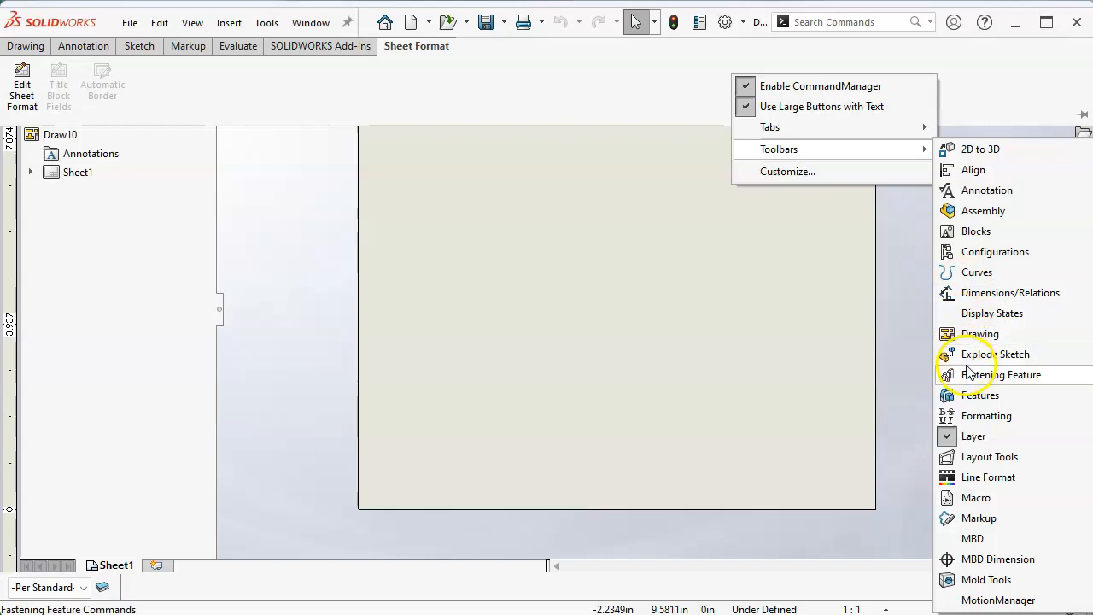
click(976, 232)
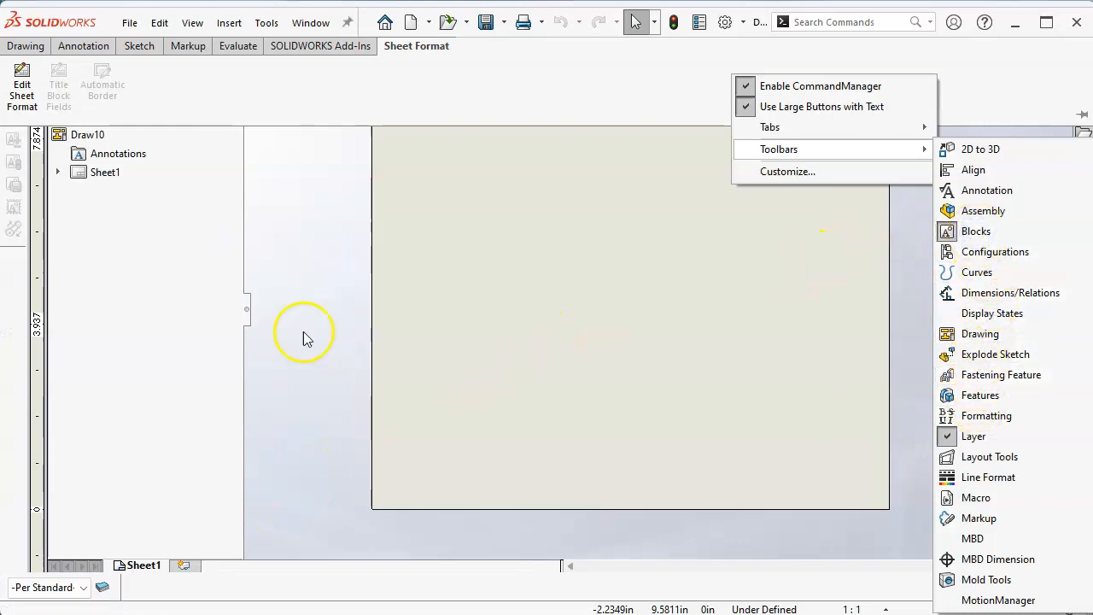
click(12, 274)
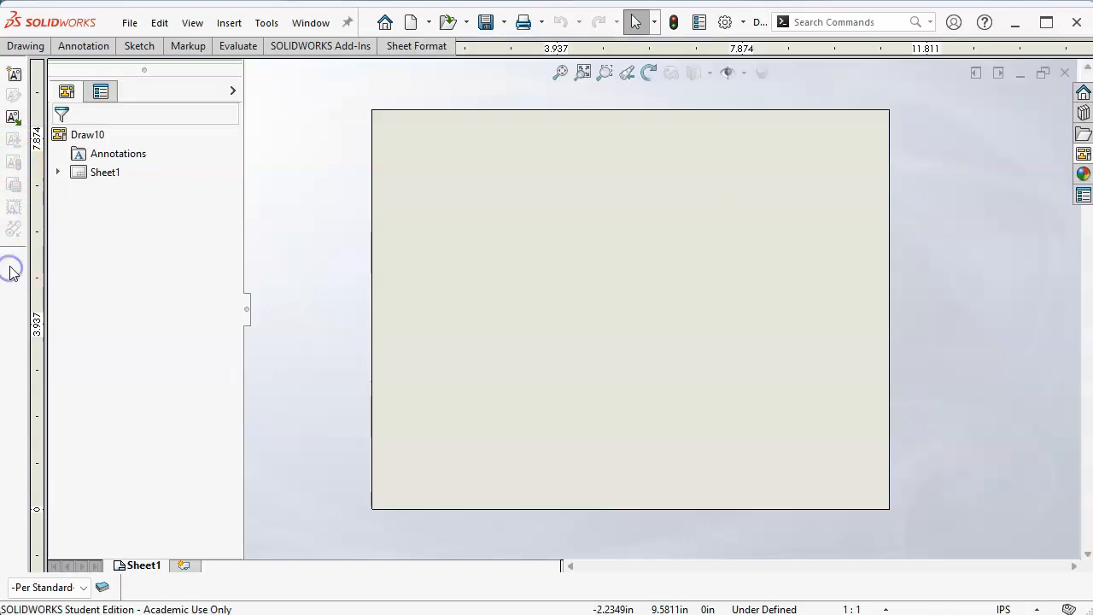
- Start inserting a block and load "Blank Notes.SLDBLK" from the SW Templates folder inside 2024 Spring MPT150
click(13, 119)
click(168, 314)
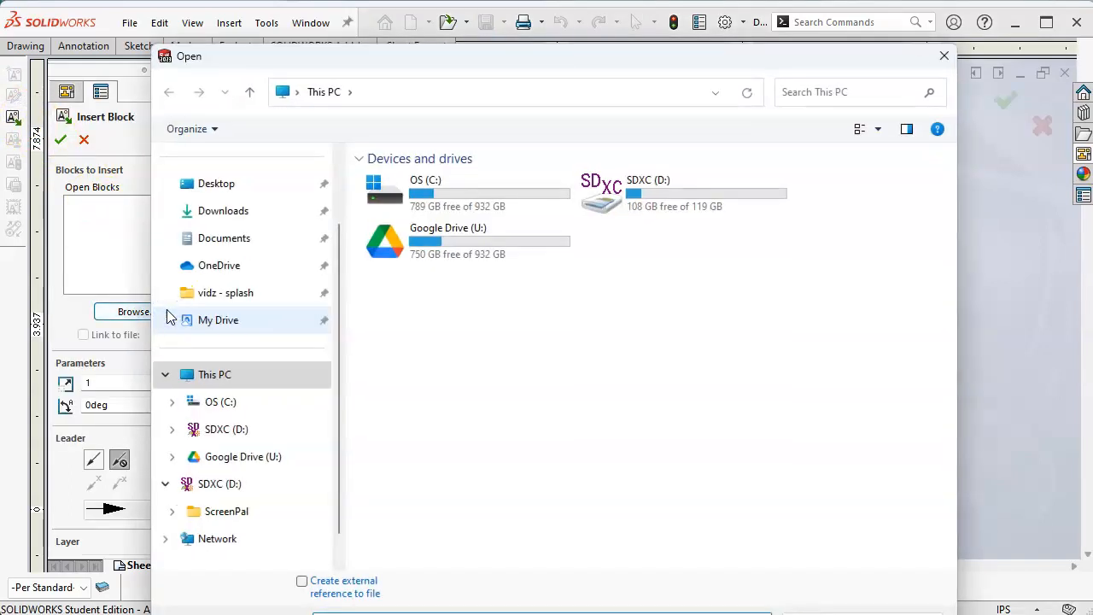
click(256, 290)
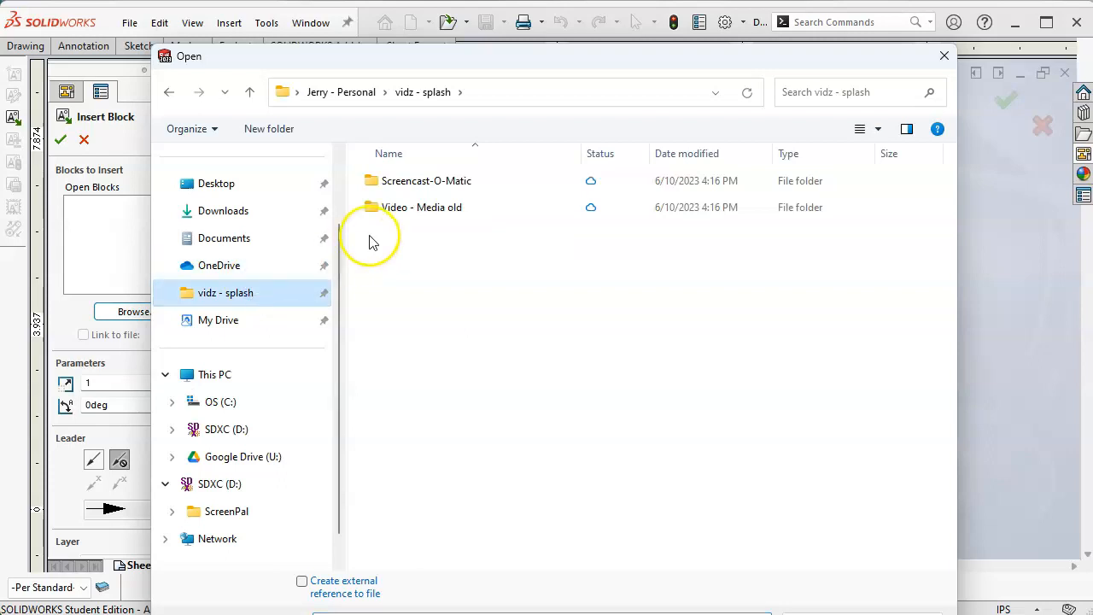
click(220, 318)
click(416, 241)
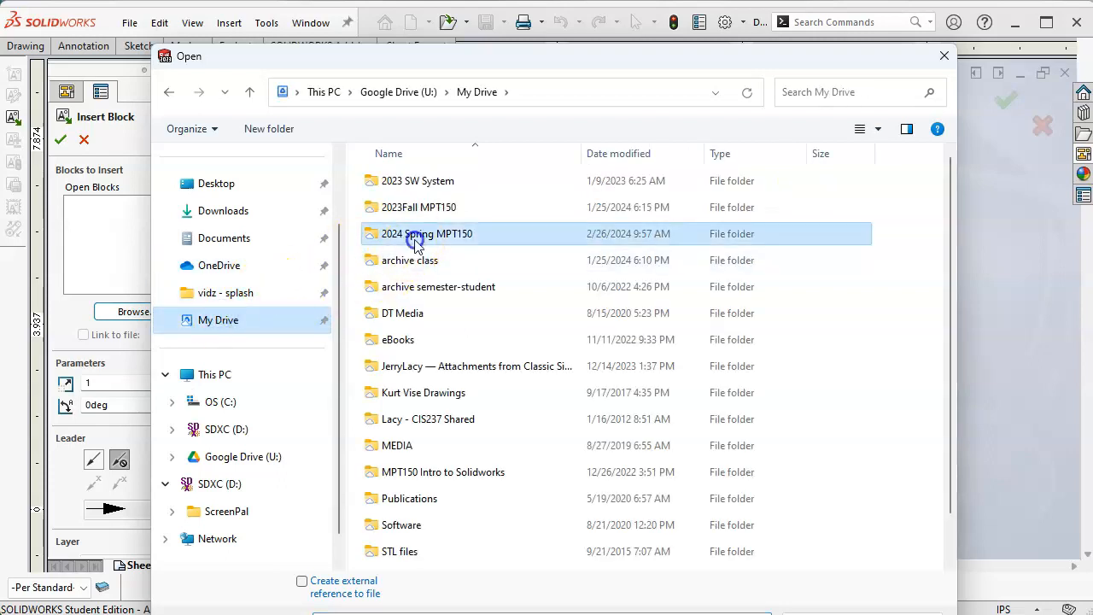
double_click(416, 242)
double_click(415, 285)
click(421, 187)
click(822, 614)
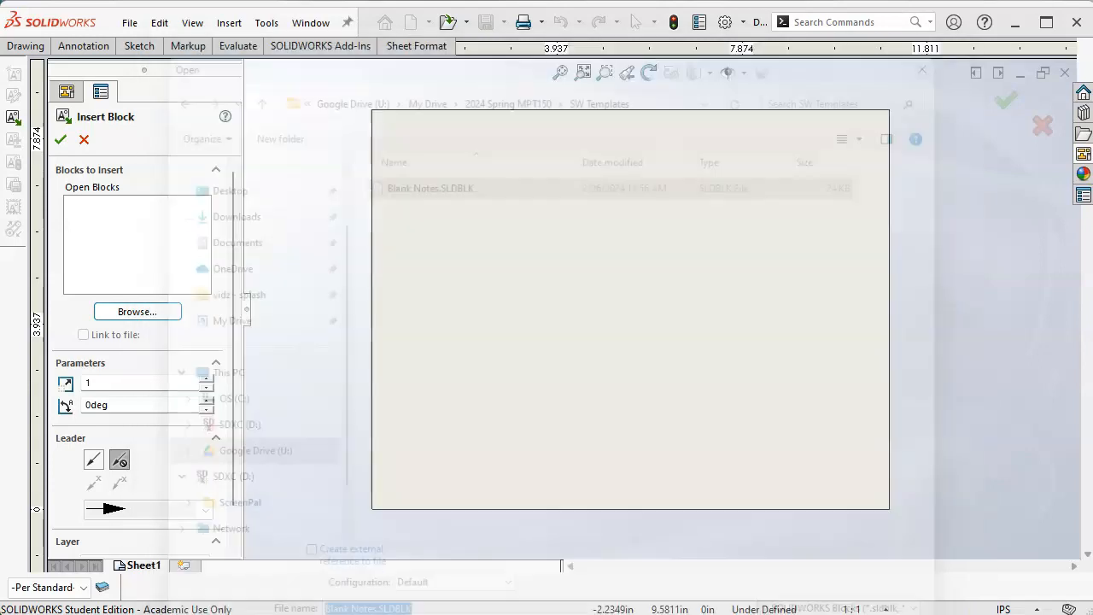
- Place the Blank Notes block near the lower-left corner of the sheet and finish inserting
click(411, 487)
click(248, 357)
click(61, 139)
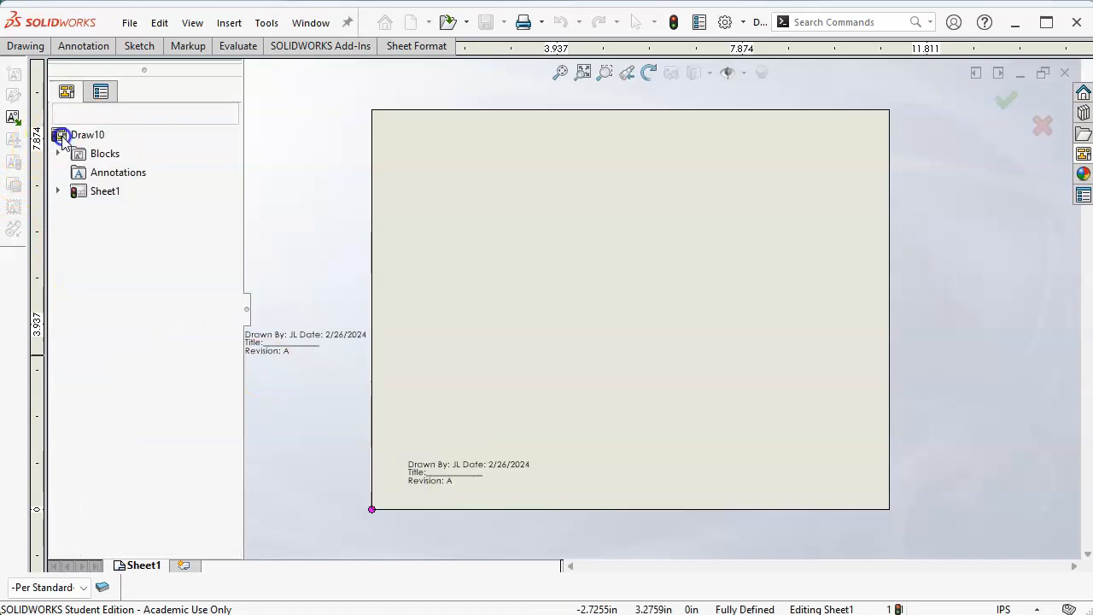
double_click(461, 472)
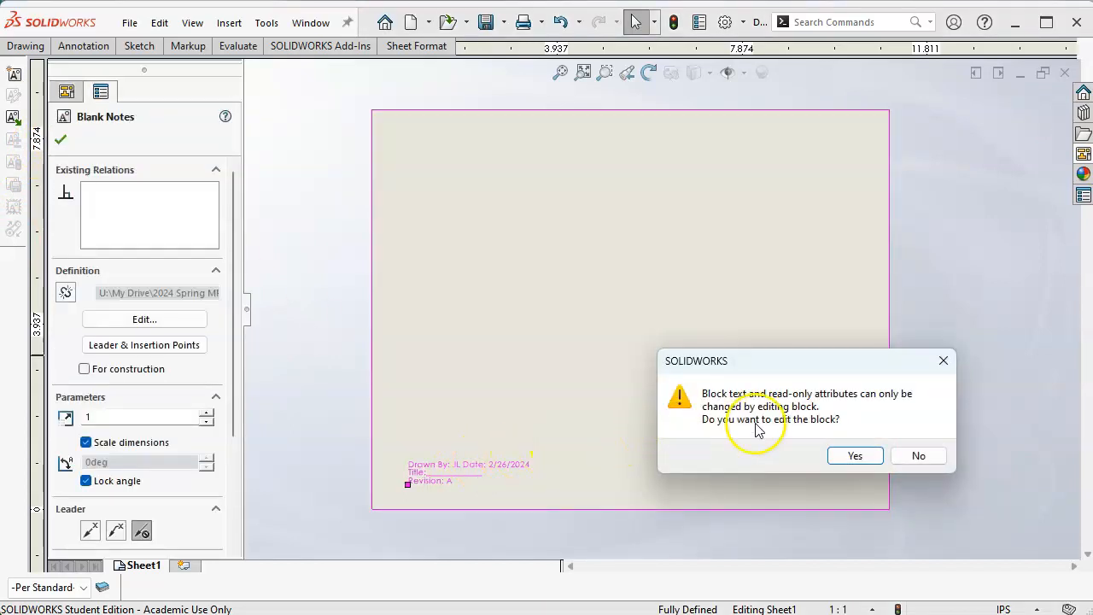
click(926, 456)
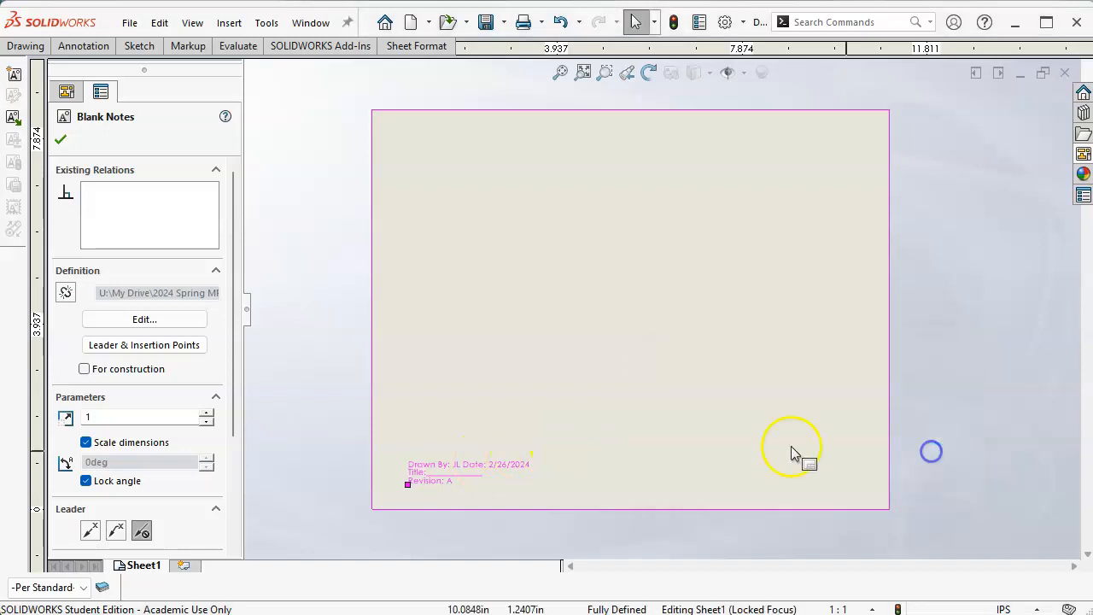
click(60, 139)
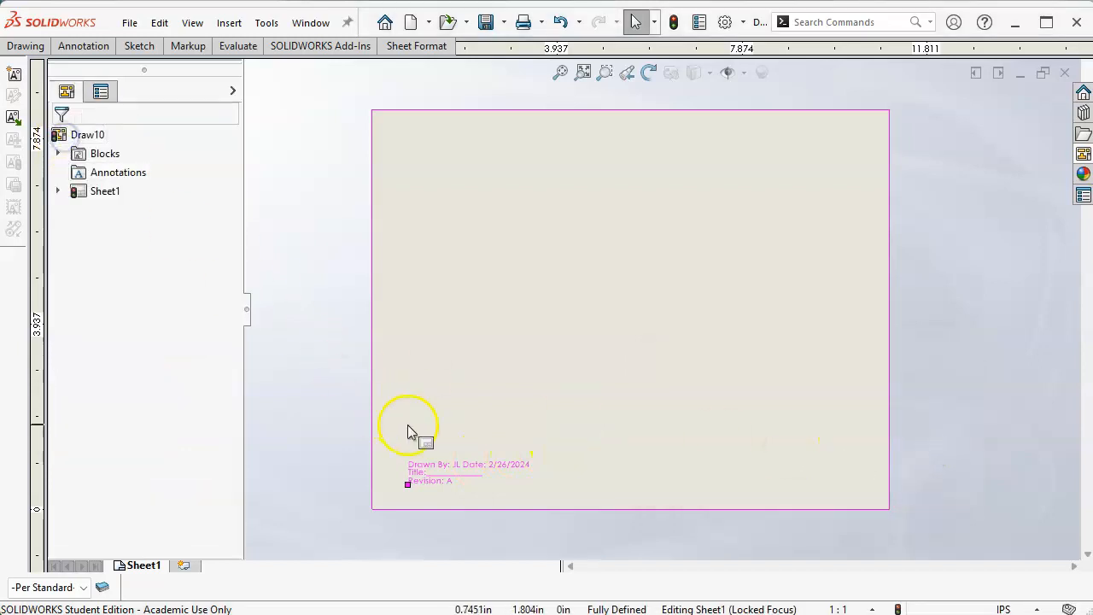
- Explode the Blank Notes block on the sheet and change the note's third line to "Revision: B"
right_click(442, 475)
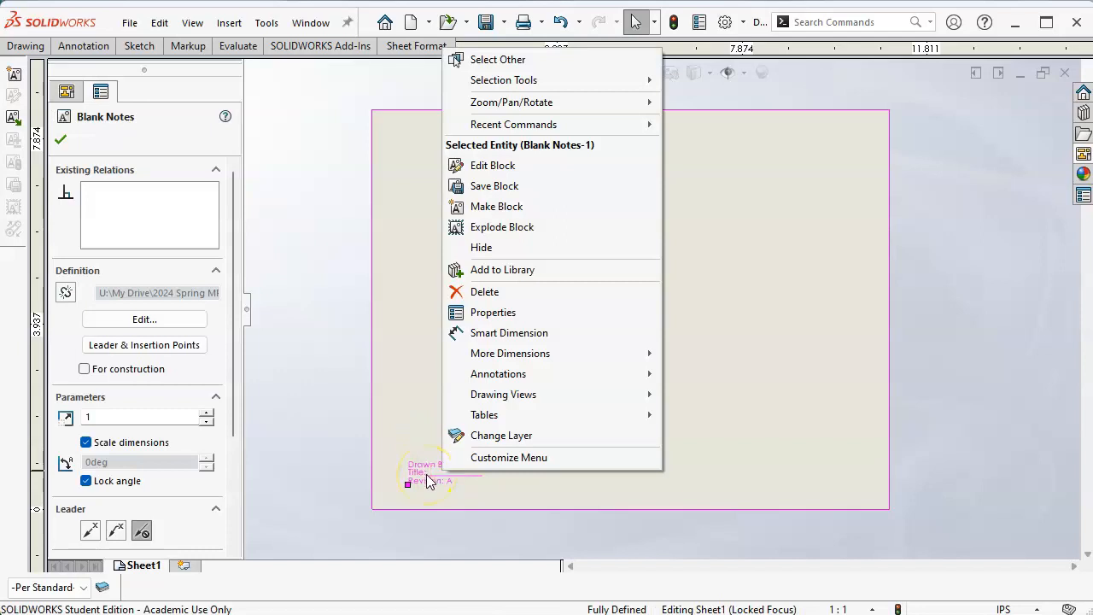
click(502, 227)
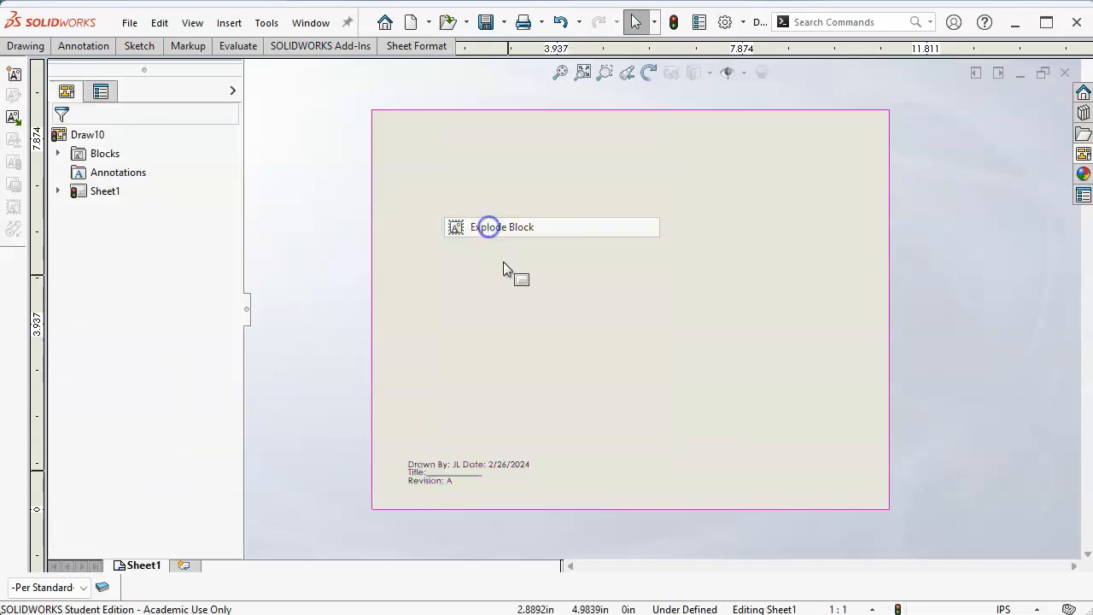
double_click(459, 476)
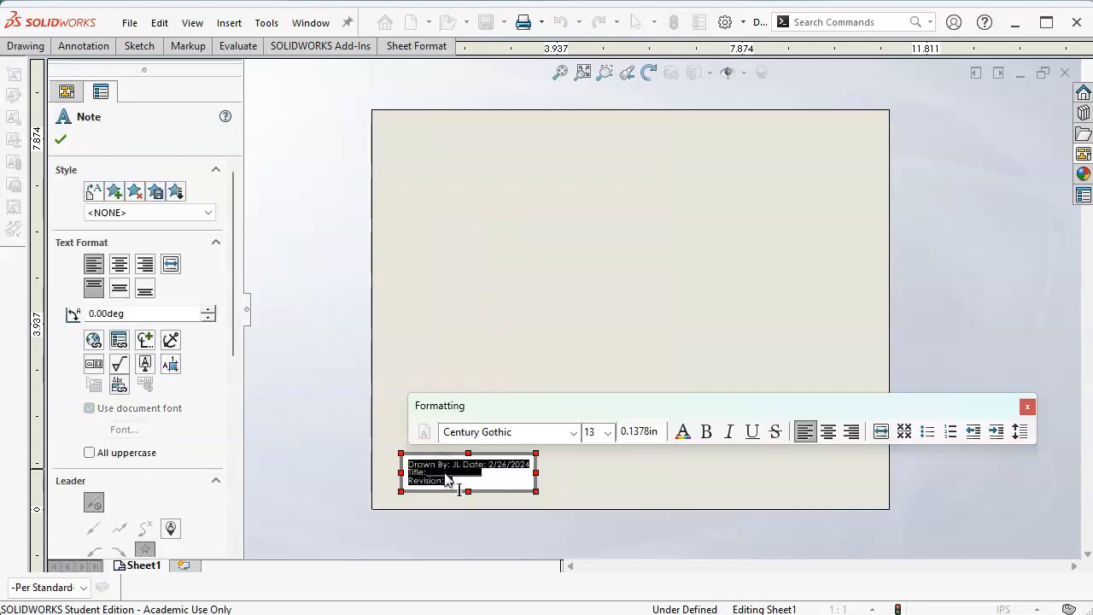
click(465, 480)
key(BackSpace)
text(B)
click(463, 322)
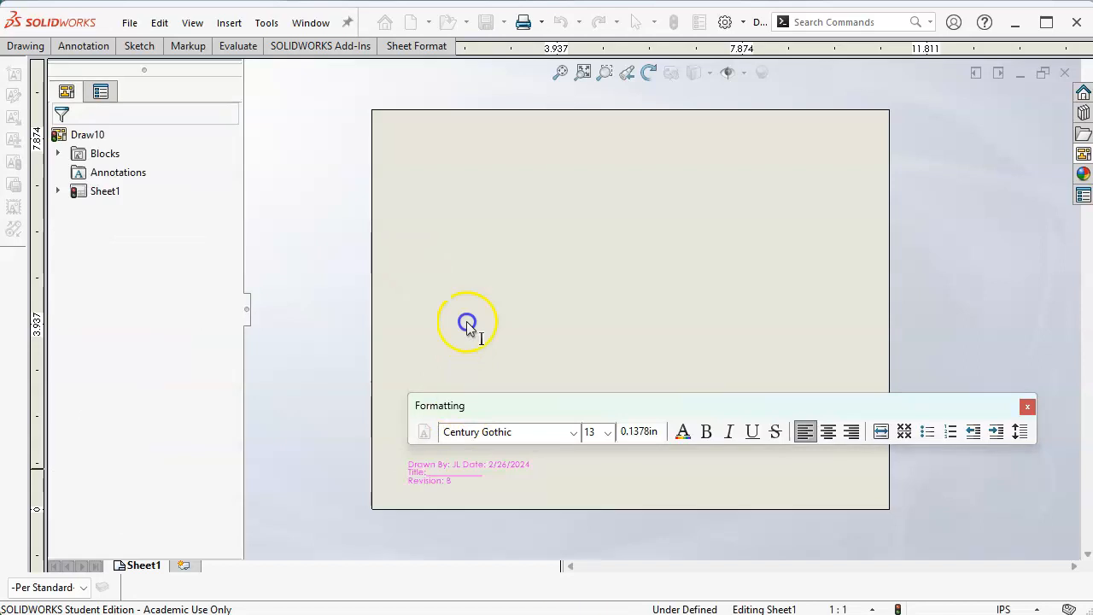
click(430, 461)
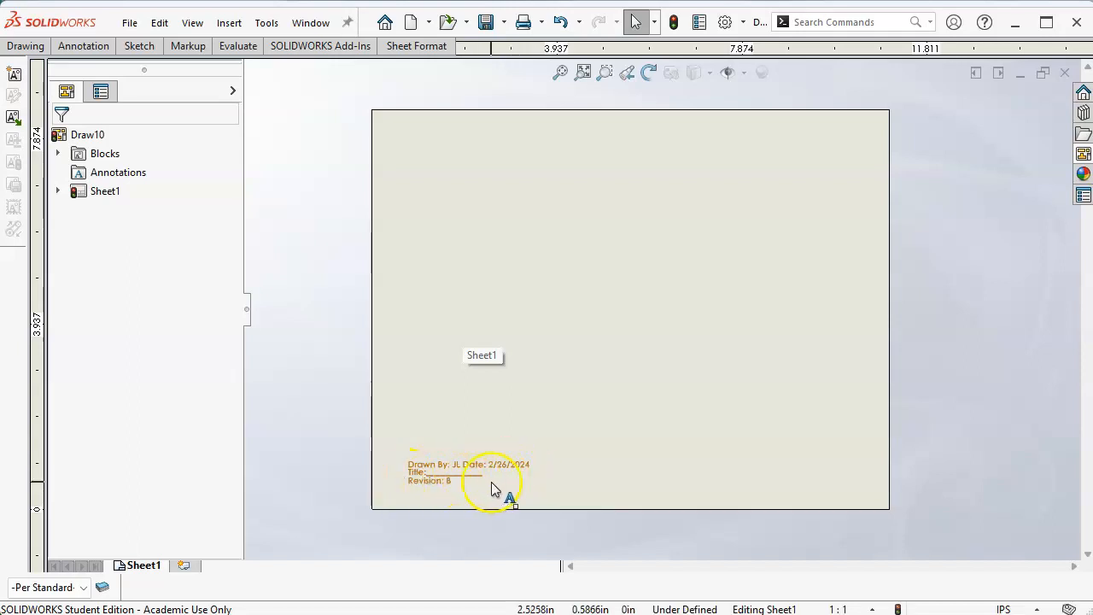
click(490, 420)
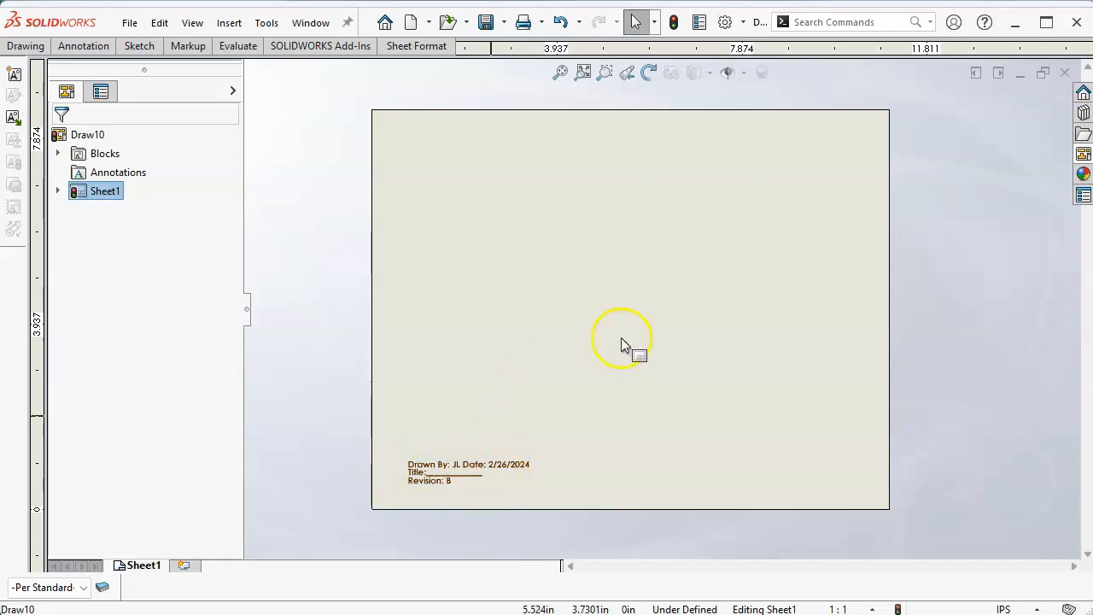
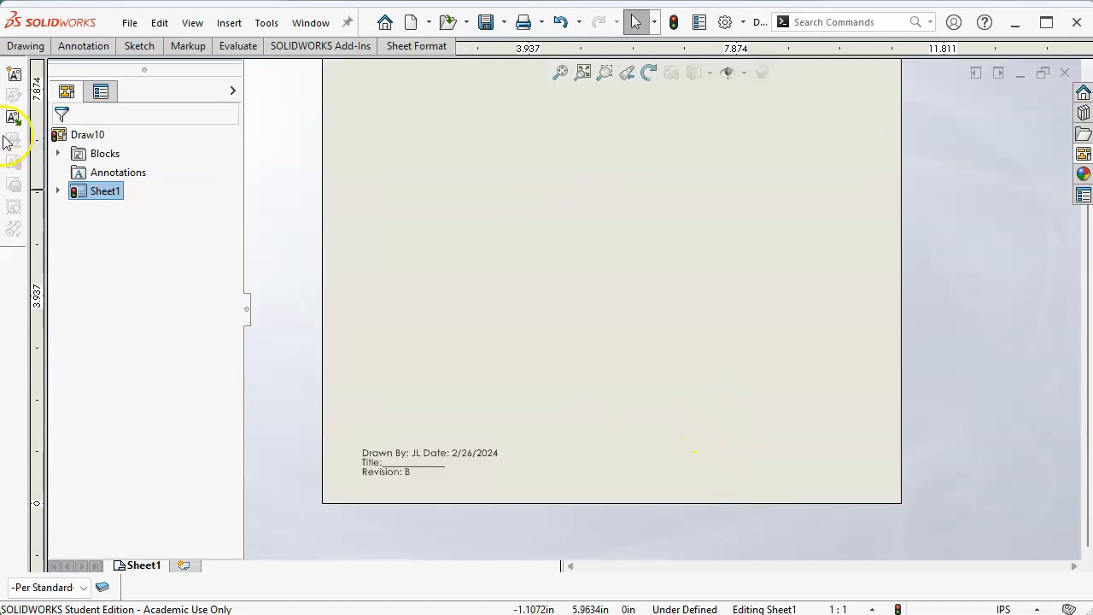
- Sketch a circle with a diameter of 0.8 in near the sheet's lower-right corner
click(136, 46)
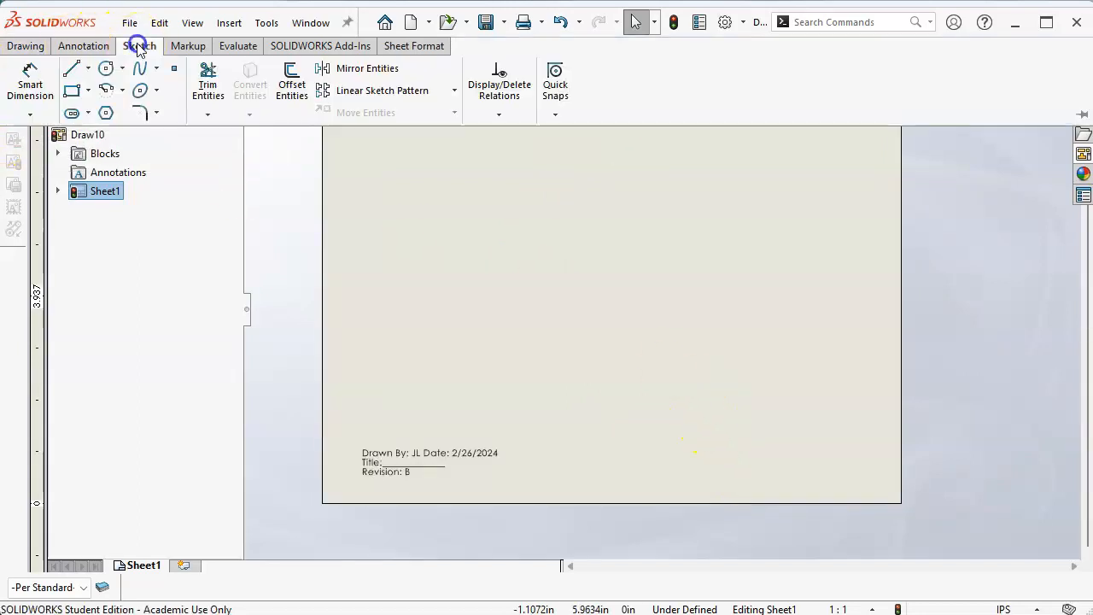
click(110, 69)
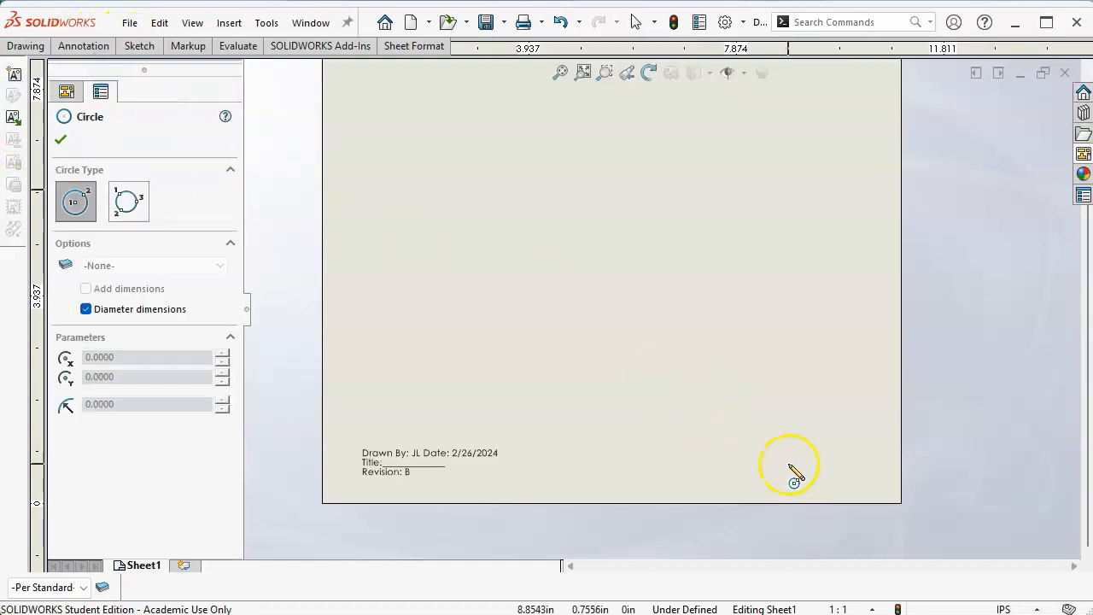
scroll(792, 463, down, 1)
scroll(705, 400, down, 1)
click(686, 397)
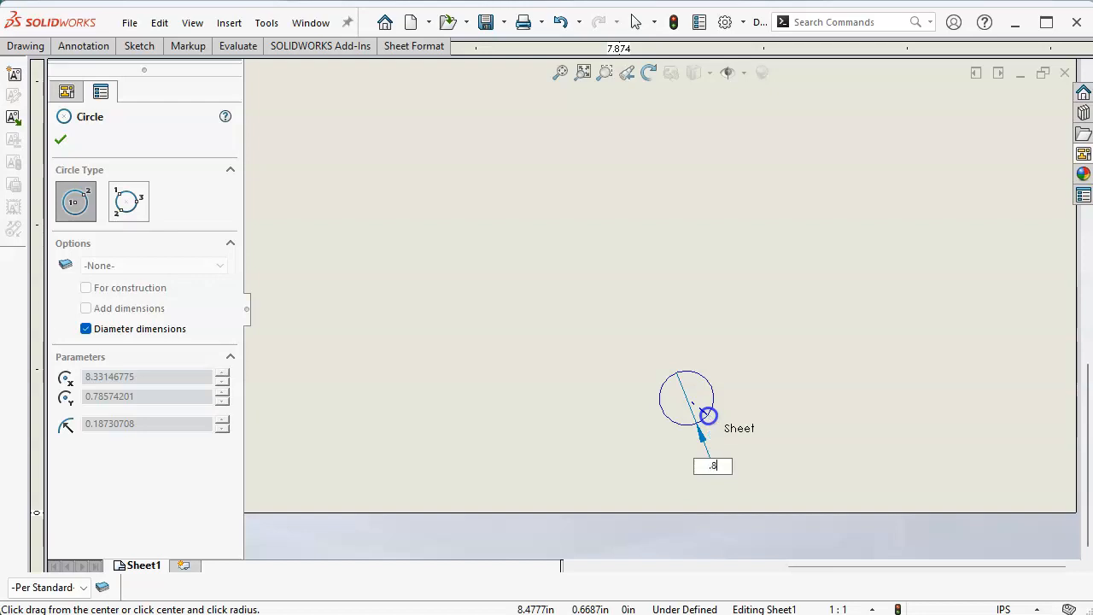
key(Return)
right_click(773, 375)
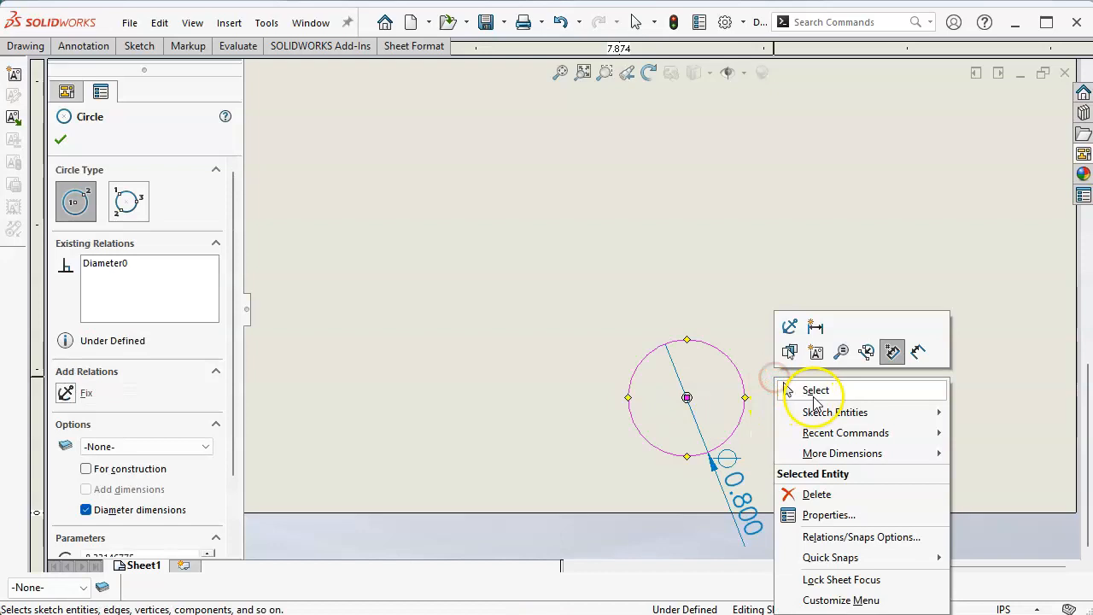
click(815, 390)
- Set the circle's diameter to 0.38 in through its dimension and delete that dimension
drag(752, 512, 849, 389)
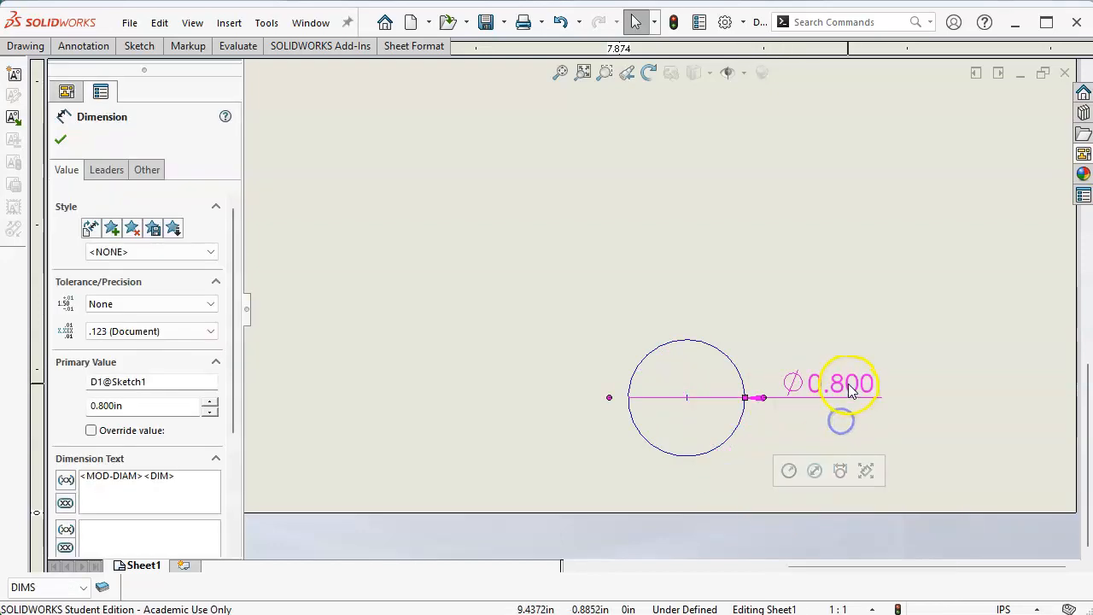
double_click(850, 387)
text(.3)
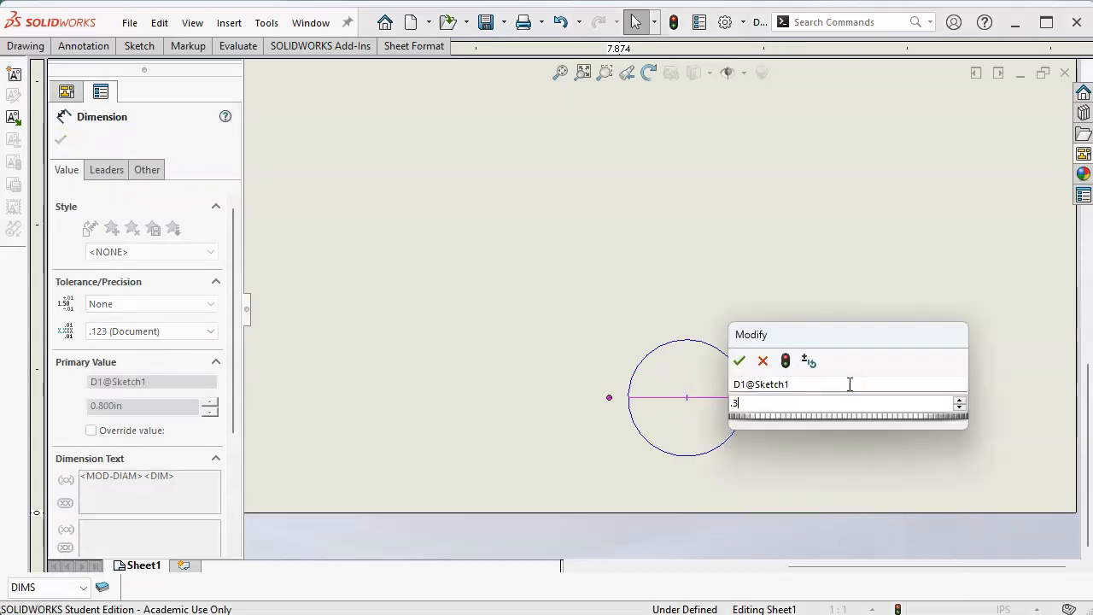
text(8)
key(Return)
click(800, 381)
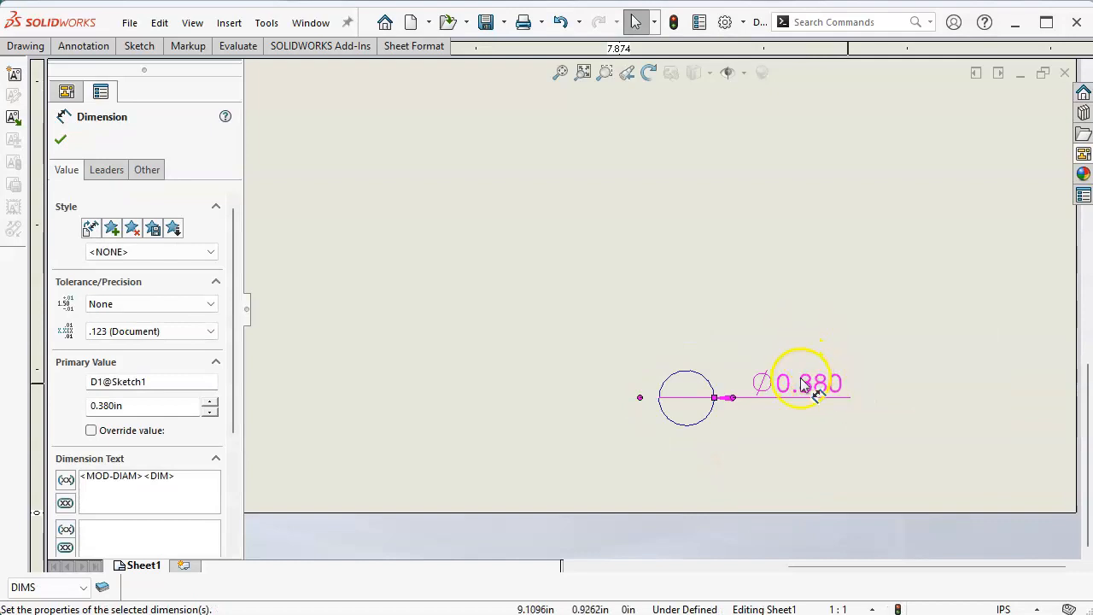
key(Delete)
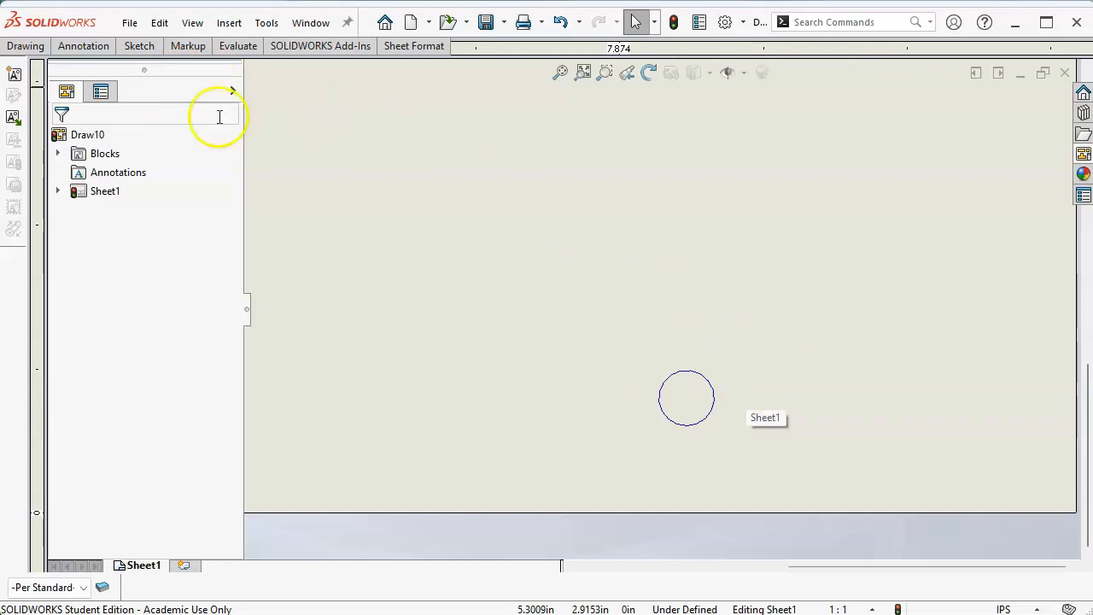
- Sketch a smaller concentric circle about 0.19 in in diameter inside the existing circle
click(143, 45)
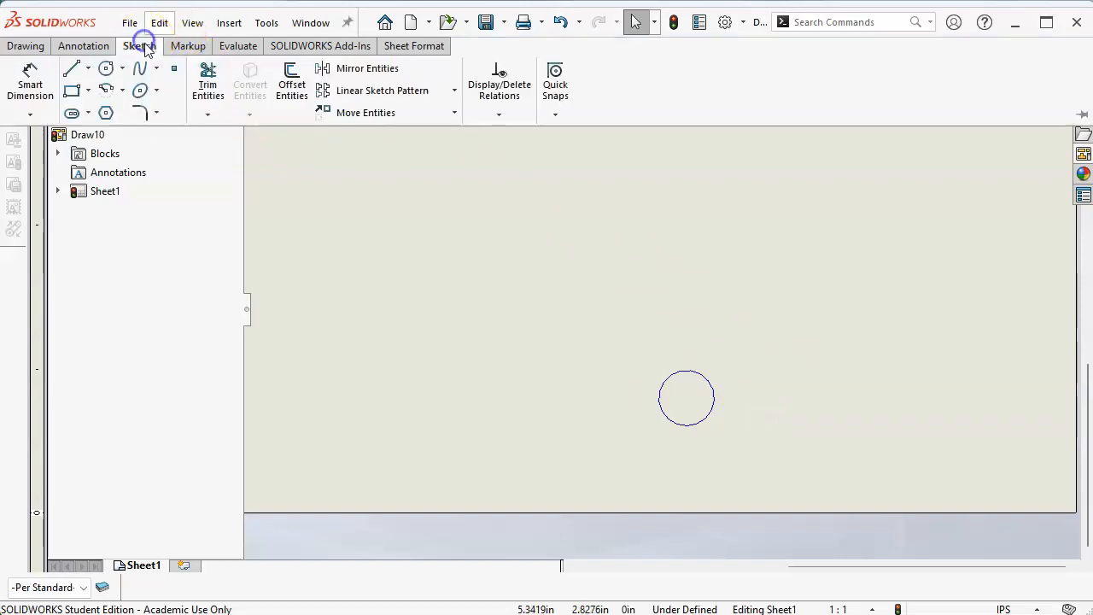
click(106, 69)
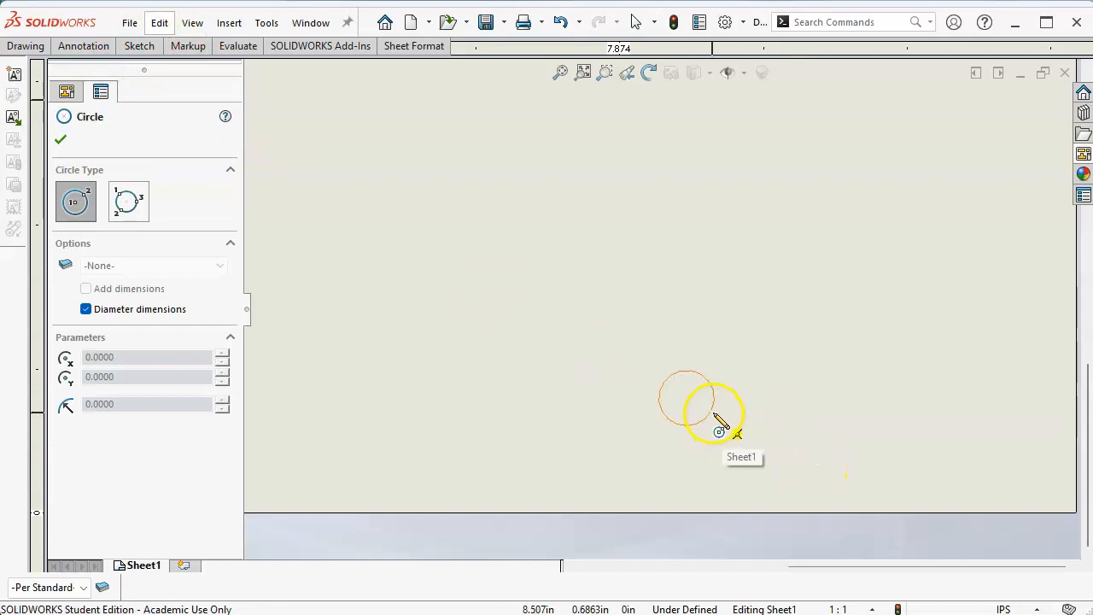
click(696, 400)
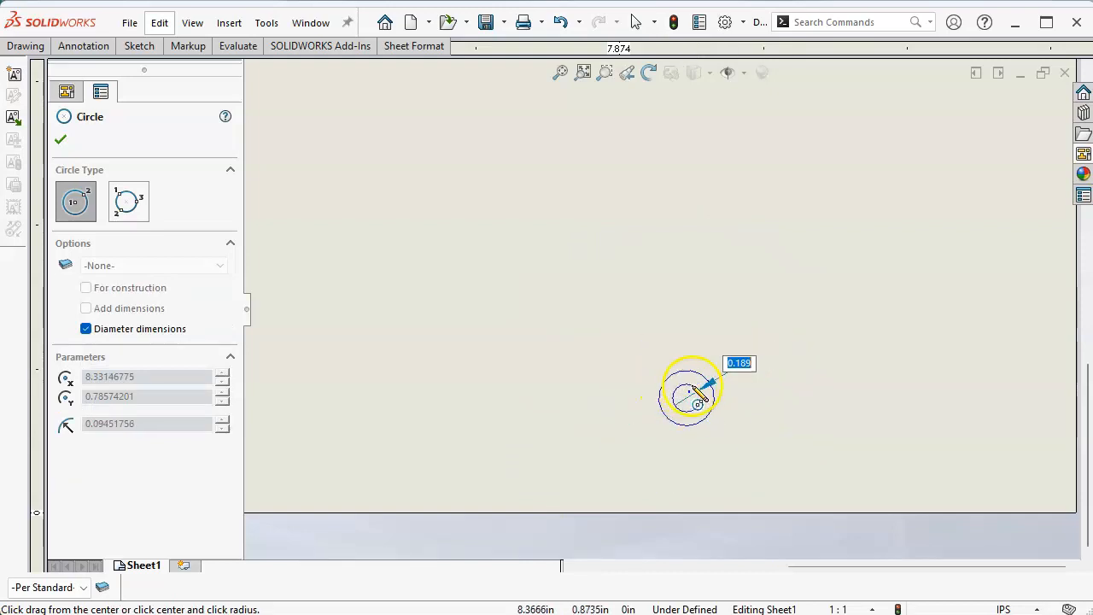
click(688, 394)
key(Escape)
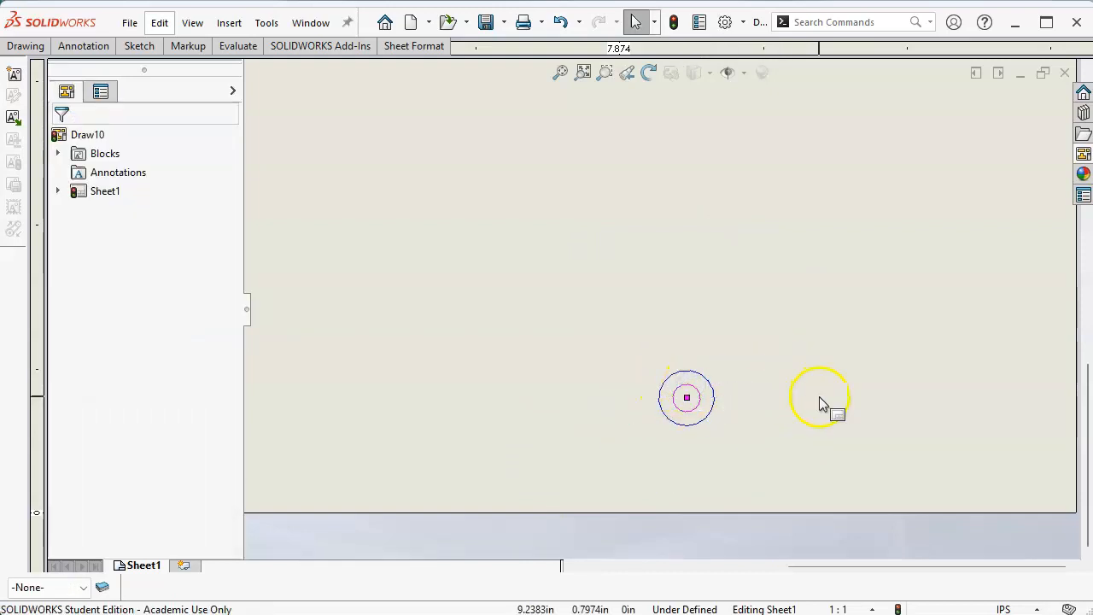
- Set the inner circle's radius to 0.1 in and accept the circle's properties
click(699, 393)
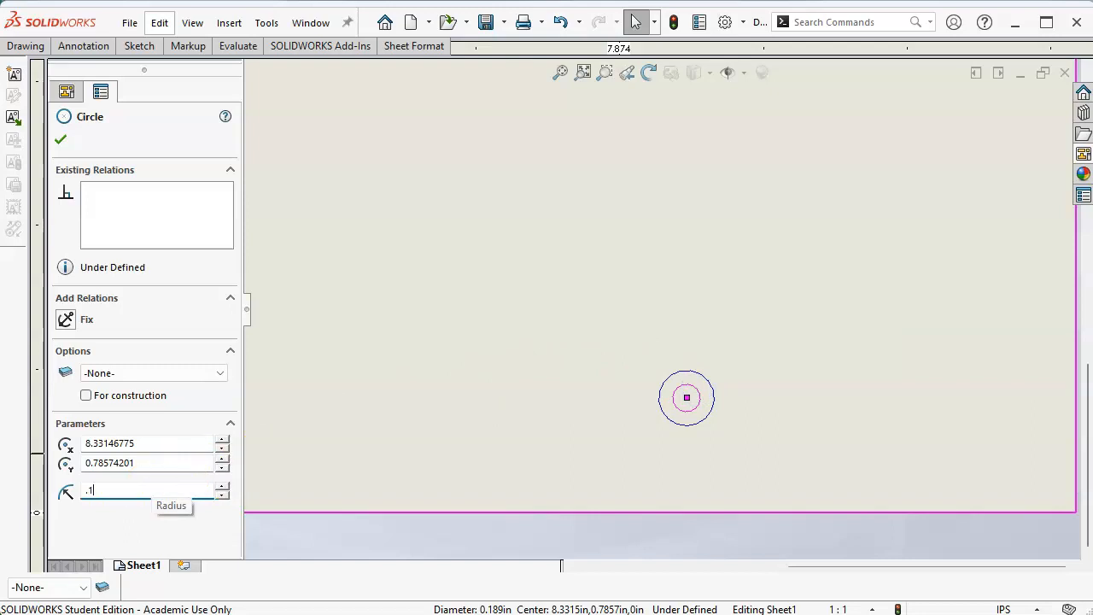
key(Tab)
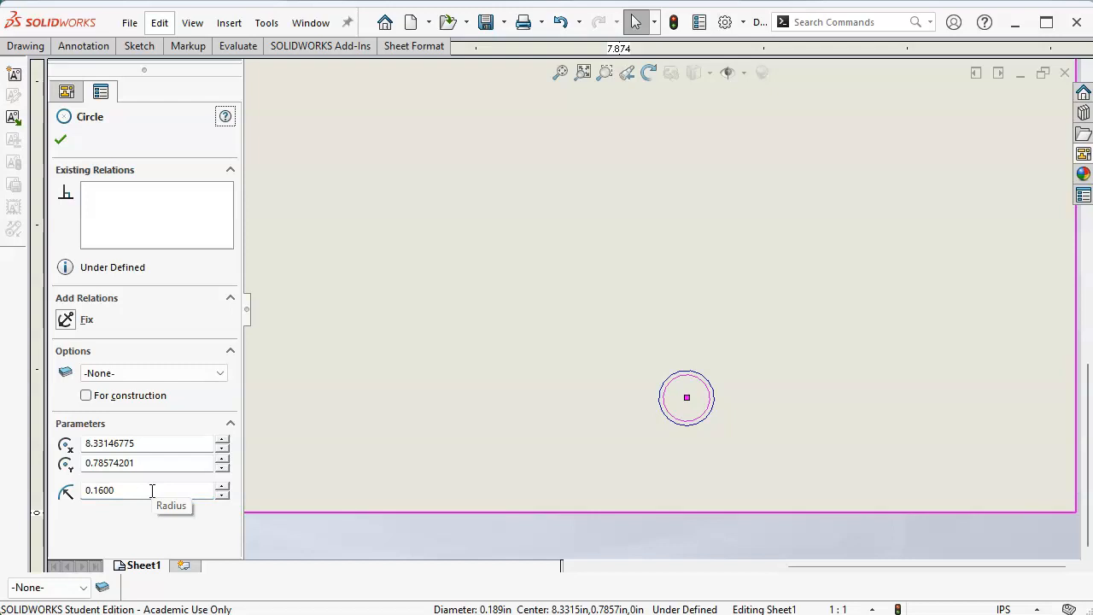
drag(126, 491, 53, 480)
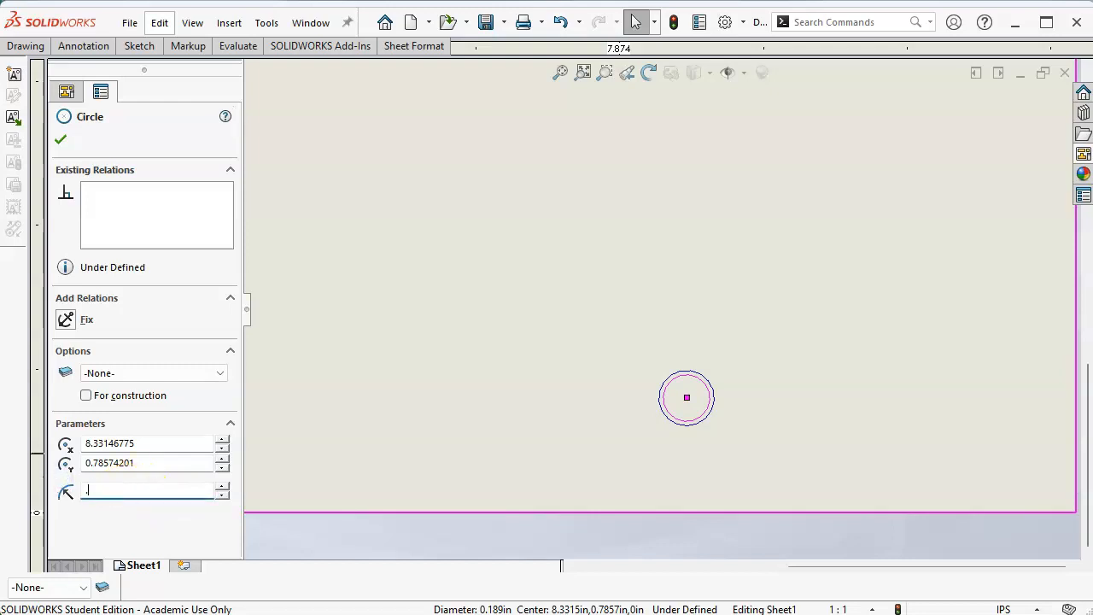
text(.1)
key(Tab)
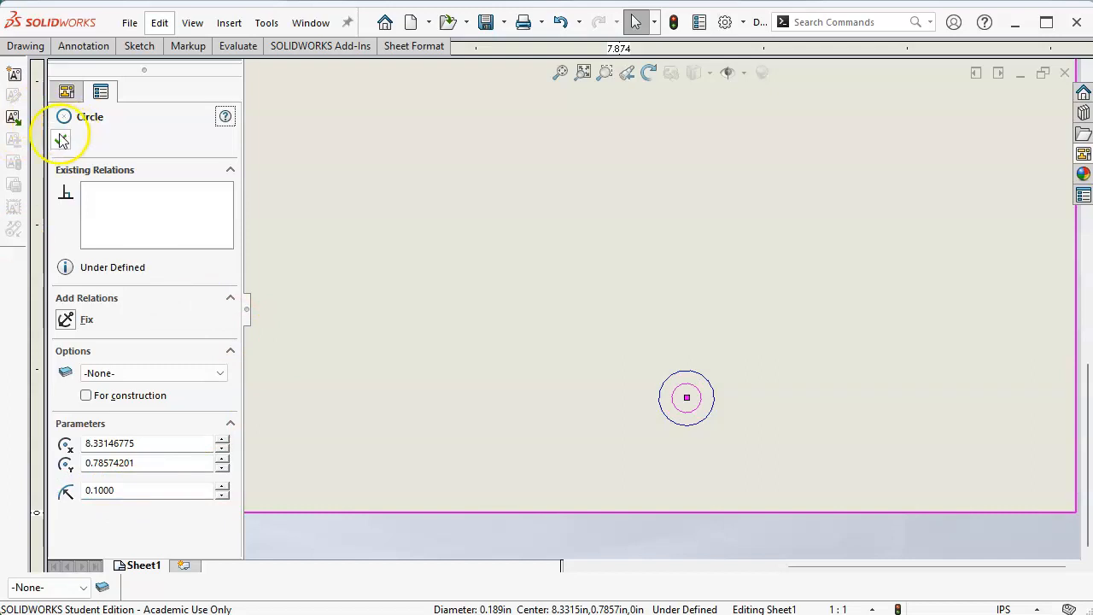
click(60, 139)
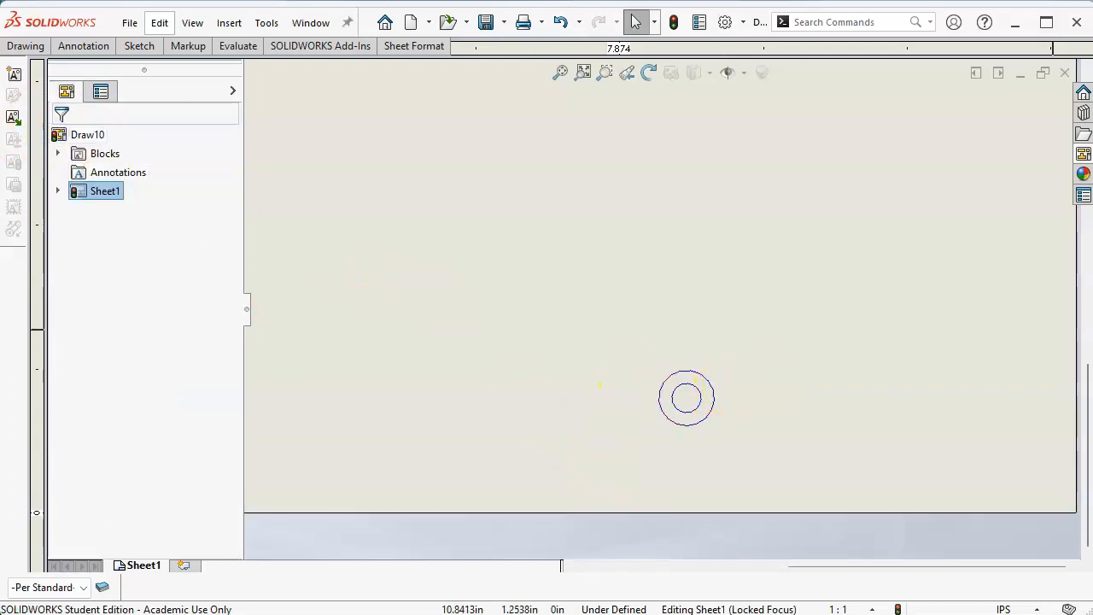
- Sketch a horizontal centerline about 1.2 in long through both circles, extending well past one side, and a shorter vertical centerline through them
scroll(766, 400, down, 2)
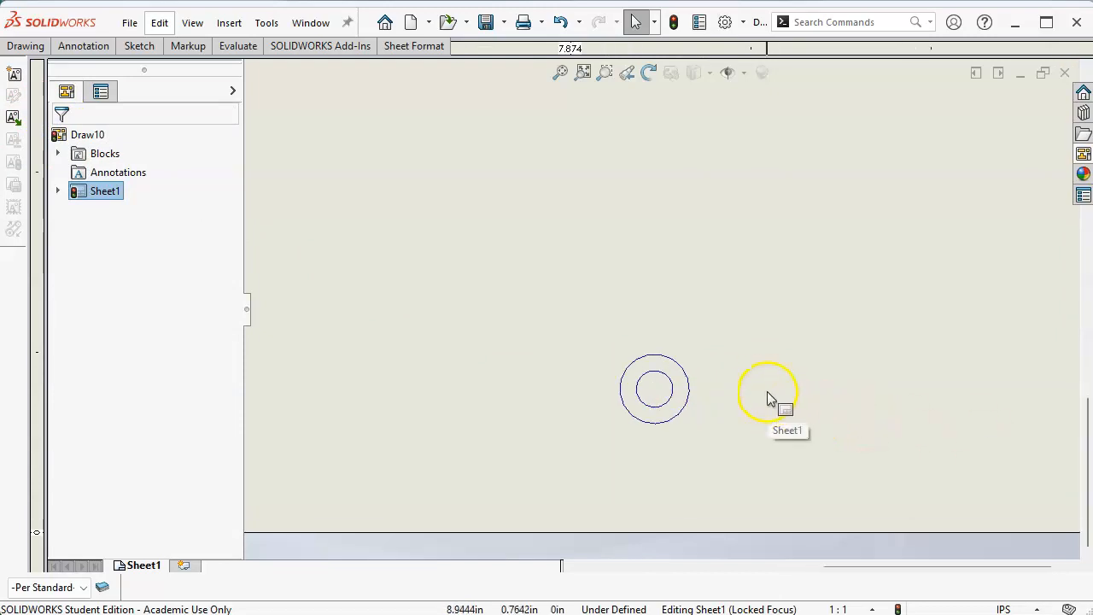
scroll(762, 376, down, 1)
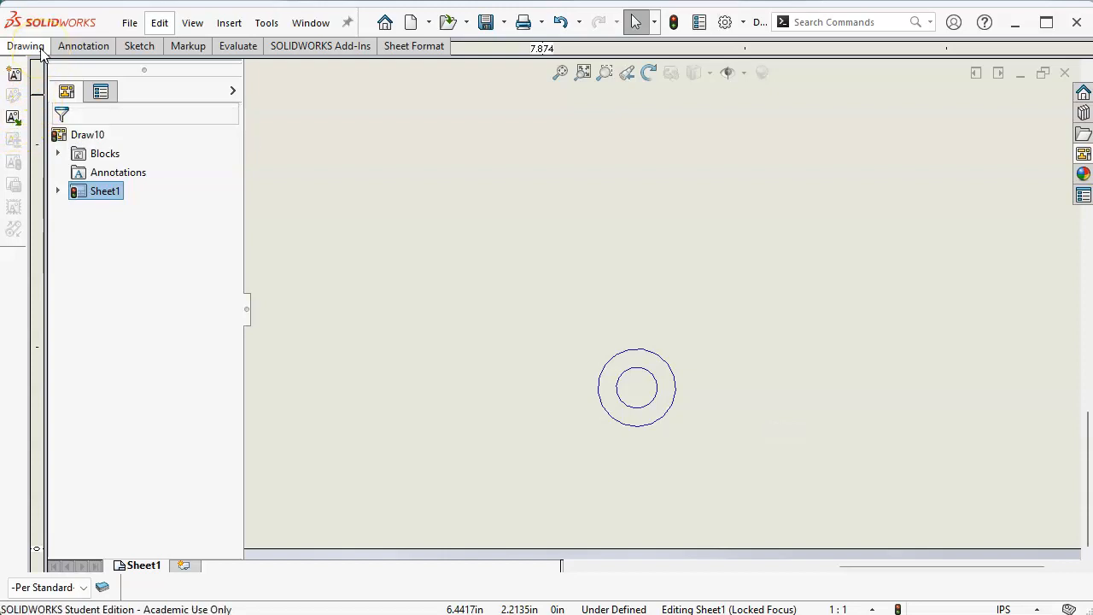
click(139, 45)
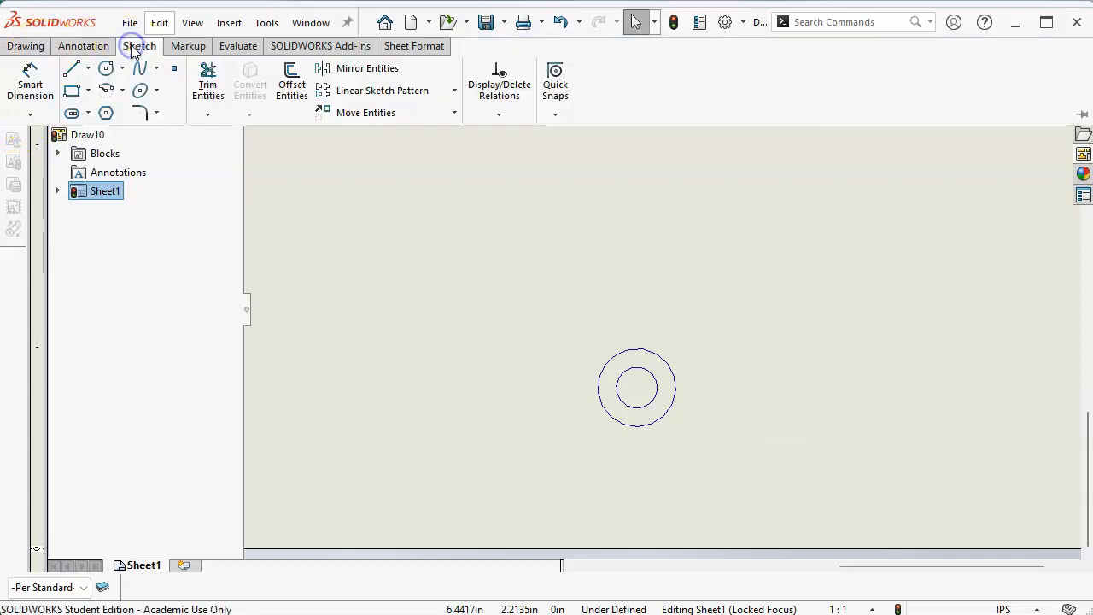
click(87, 70)
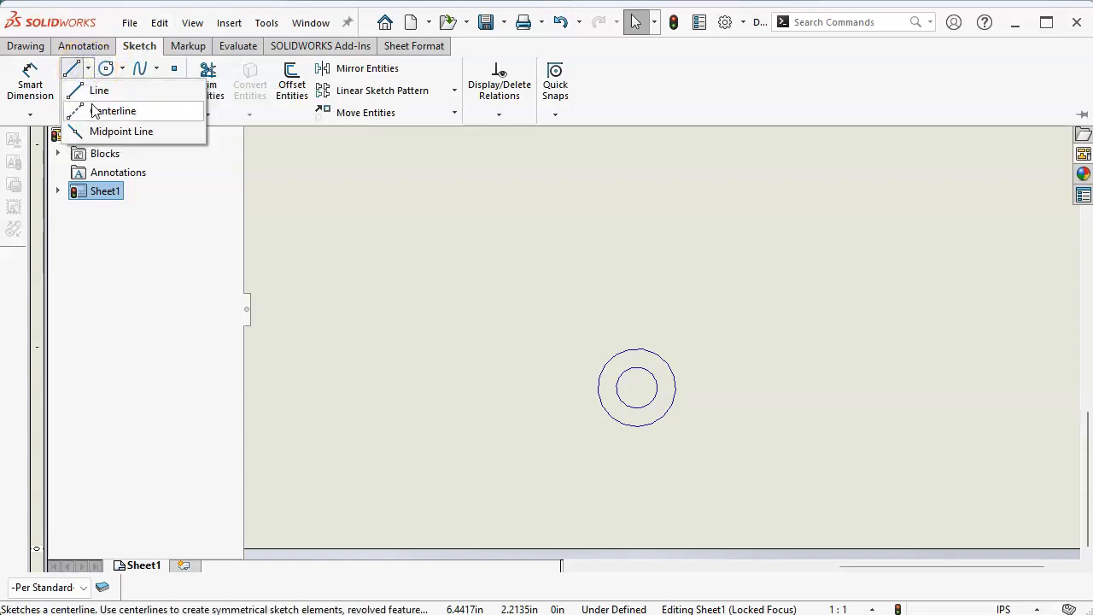
click(95, 111)
click(564, 390)
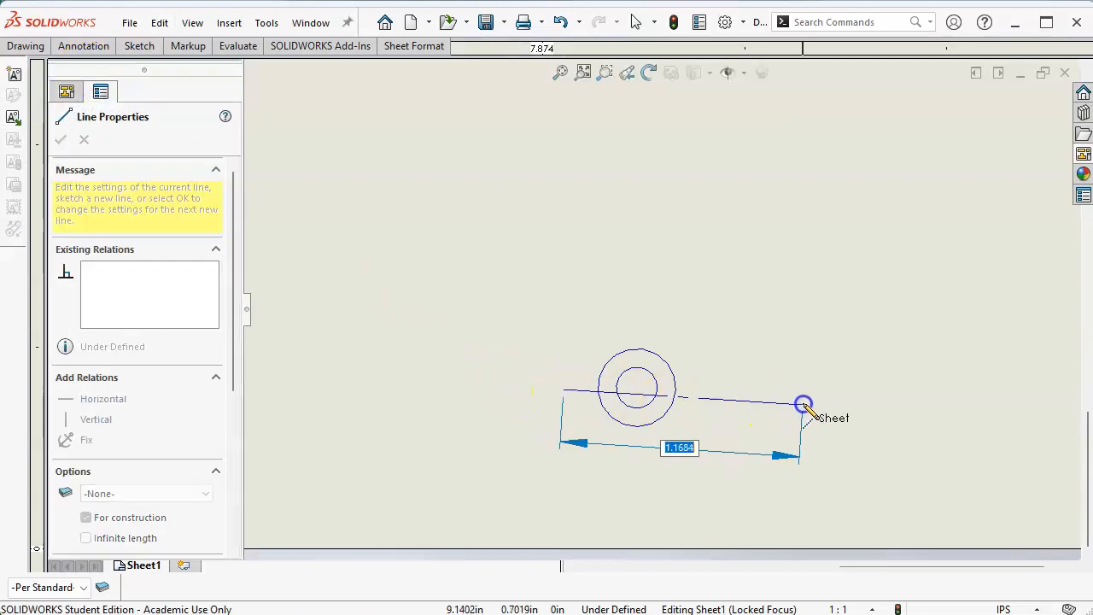
double_click(808, 389)
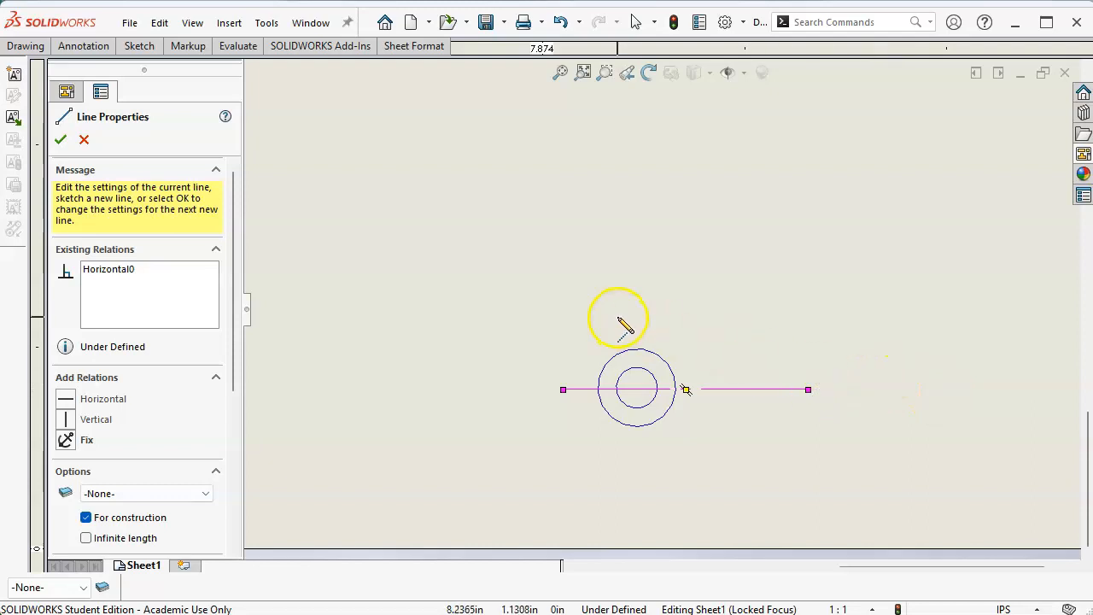
drag(640, 322, 640, 454)
key(Escape)
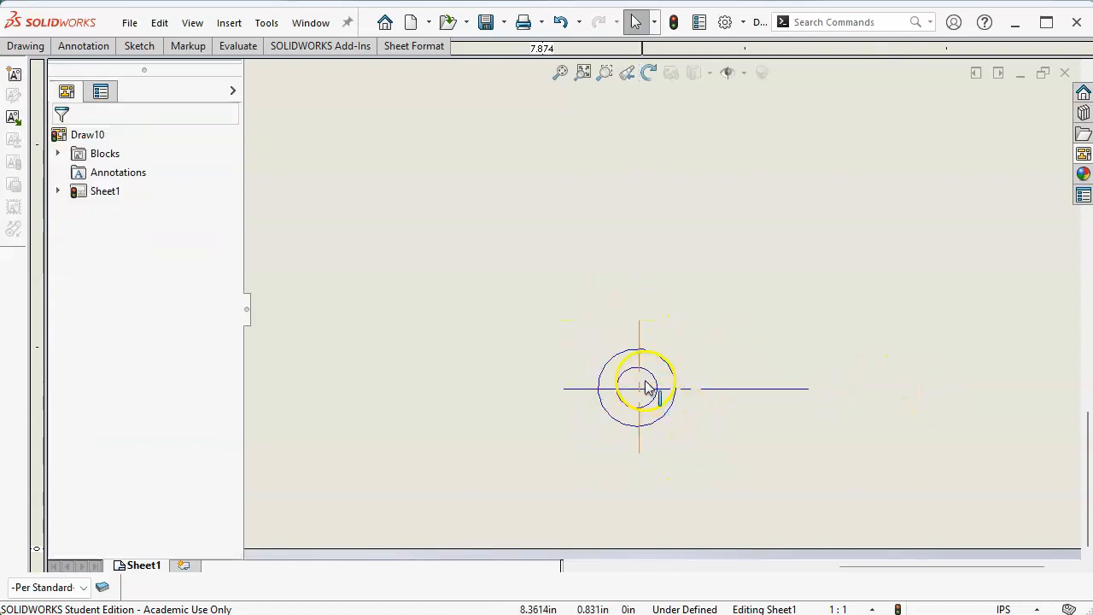
- Place a sketch point at the common center of the two circles
click(122, 45)
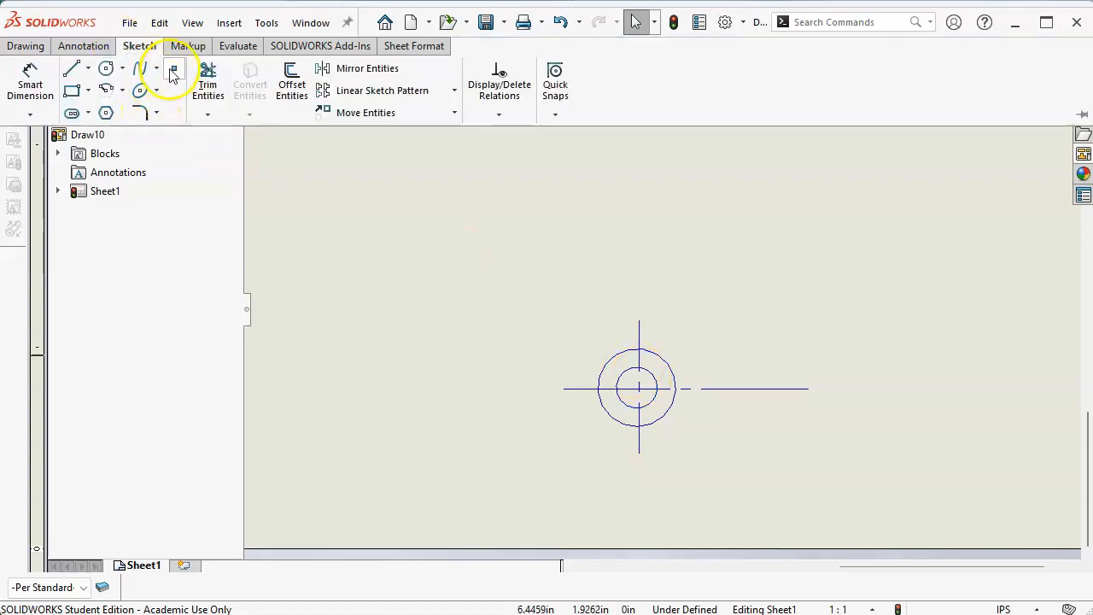
click(174, 69)
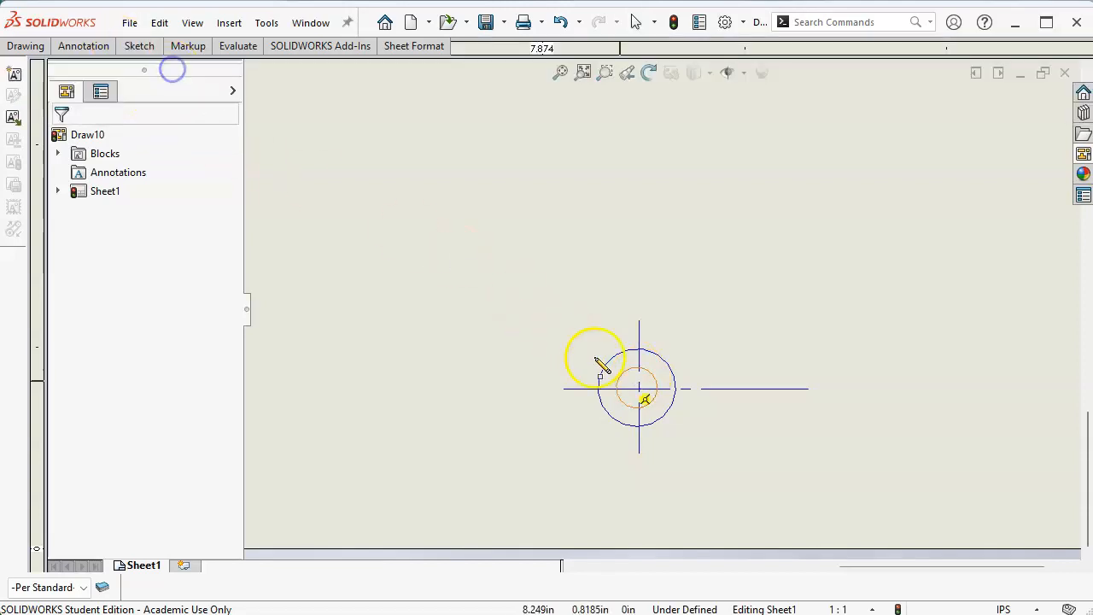
click(636, 389)
key(Escape)
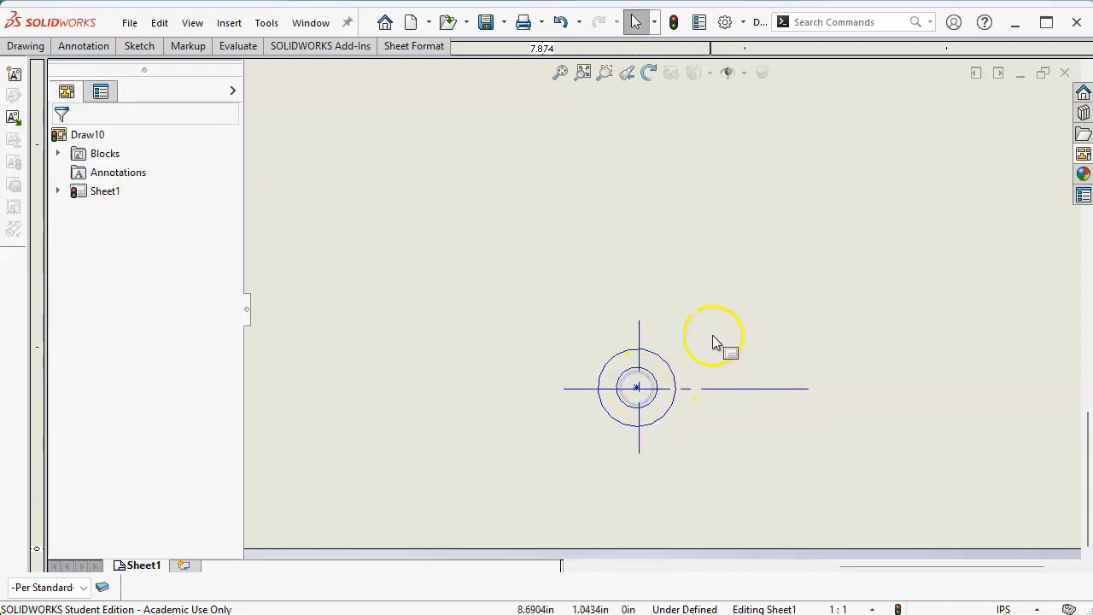
- Add an Intersection relation between the horizontal centerline, the vertical centerline and the point at the circles' center
click(651, 389)
scroll(639, 383, down, 3)
ctrl+click(633, 370)
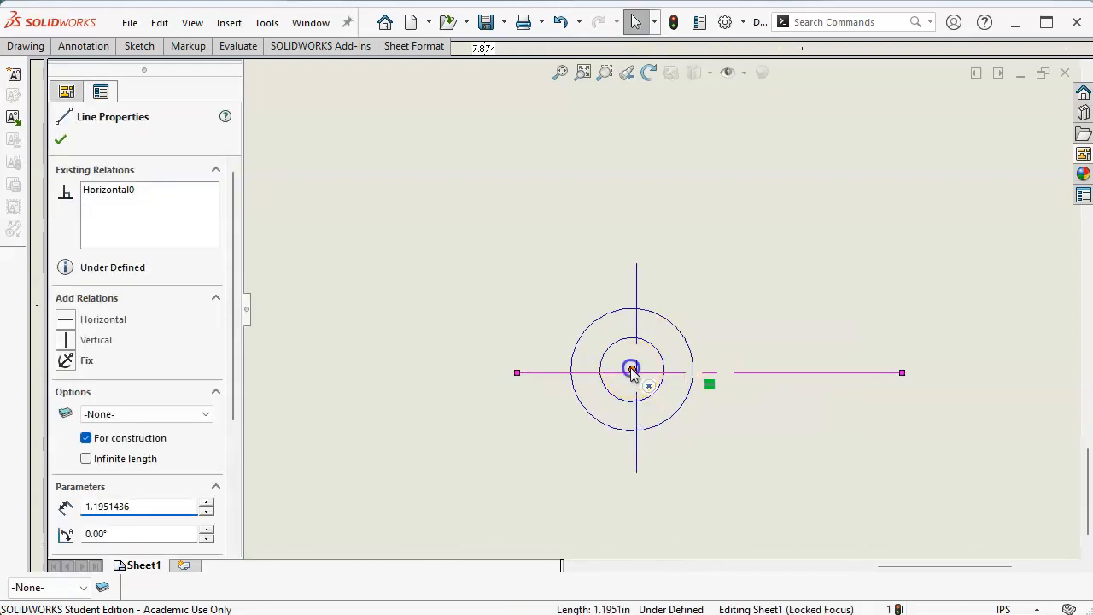
ctrl+click(637, 350)
click(687, 270)
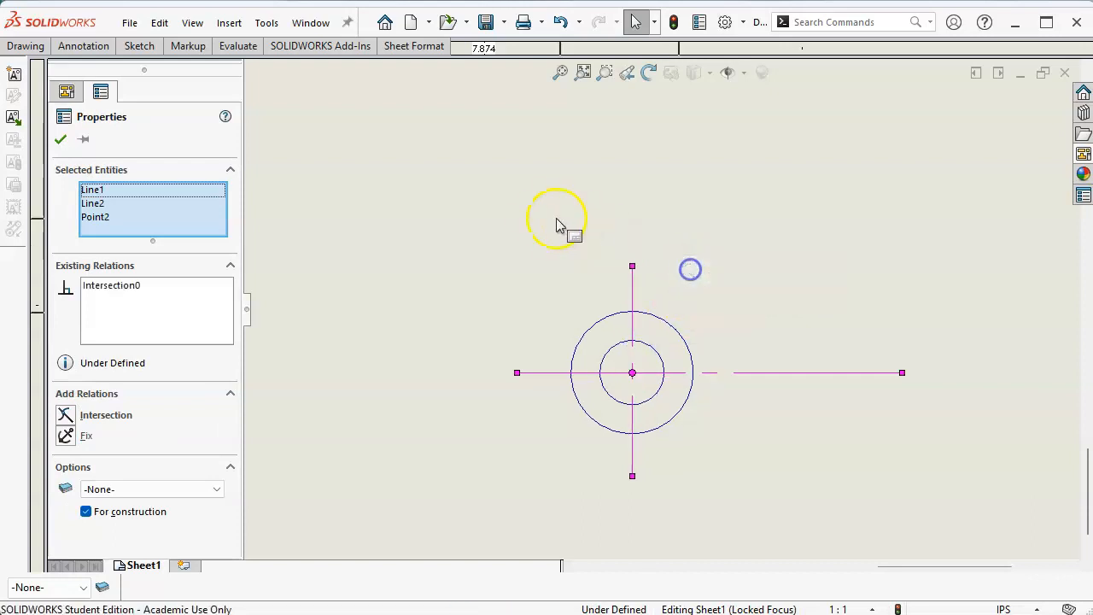
click(547, 220)
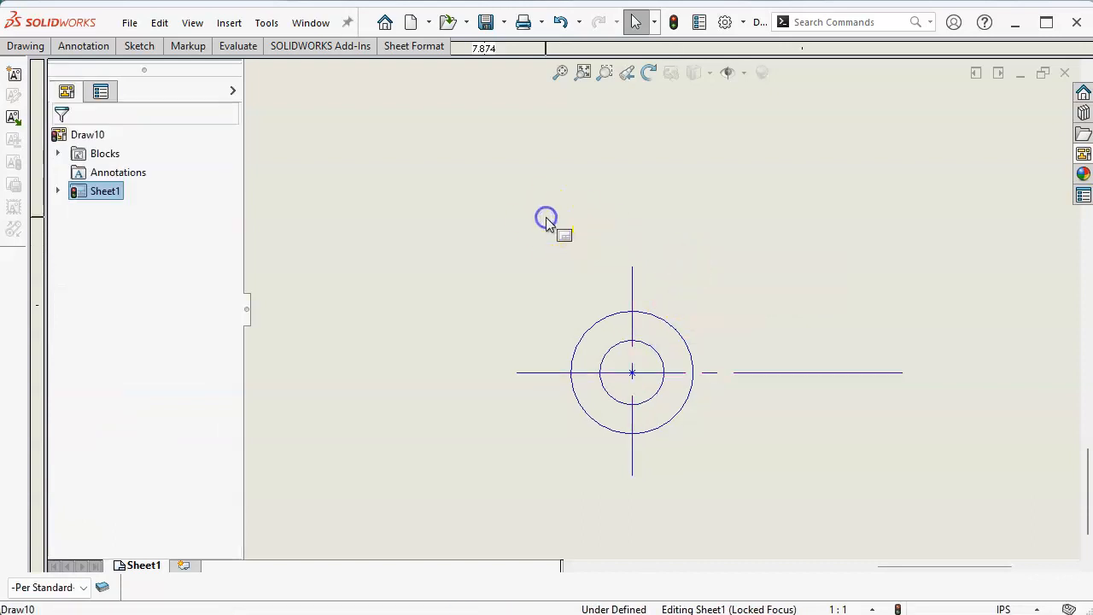
- Add a Concentric relation between the inner and outer circles
click(653, 318)
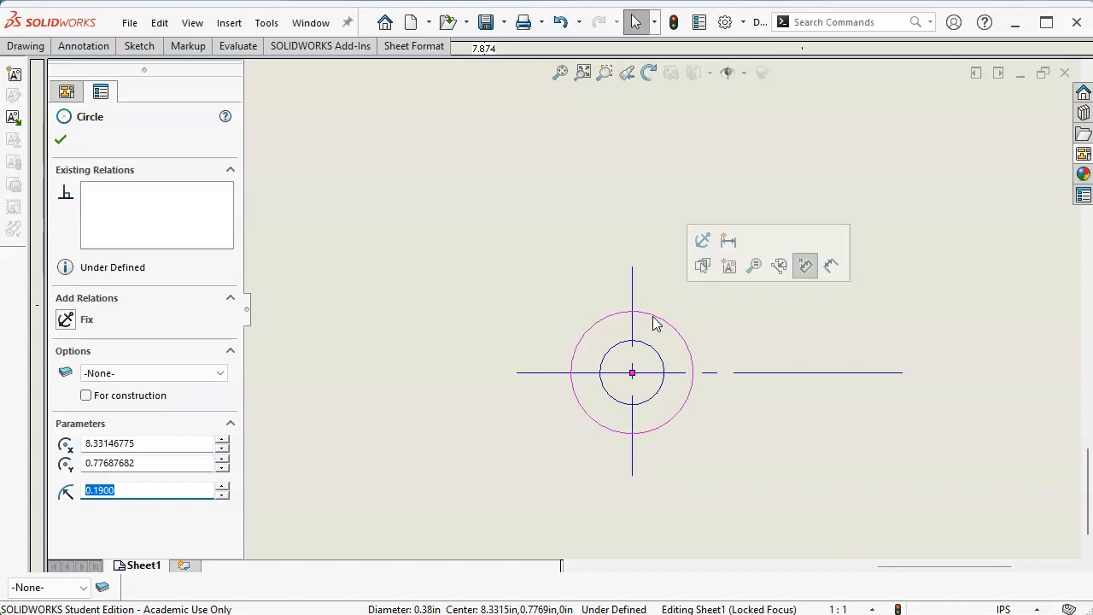
click(639, 345)
click(650, 320)
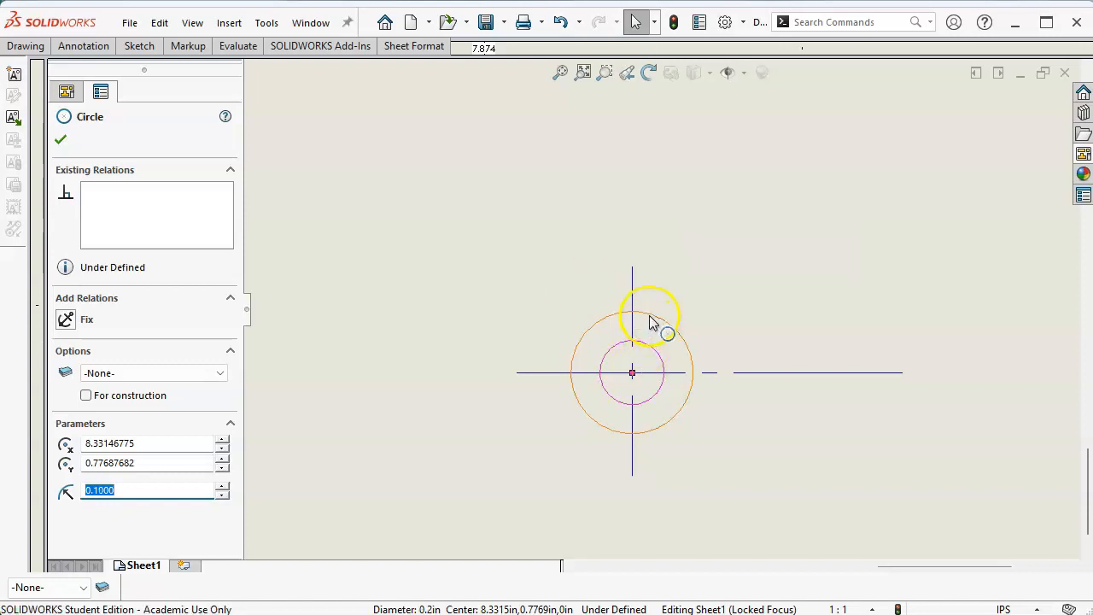
click(747, 238)
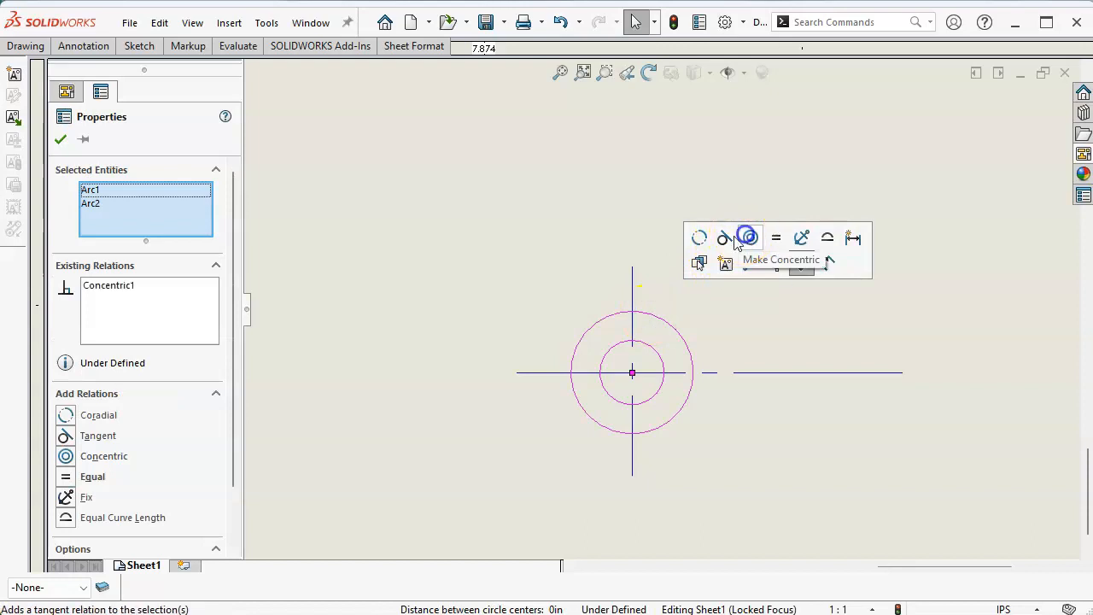
click(450, 212)
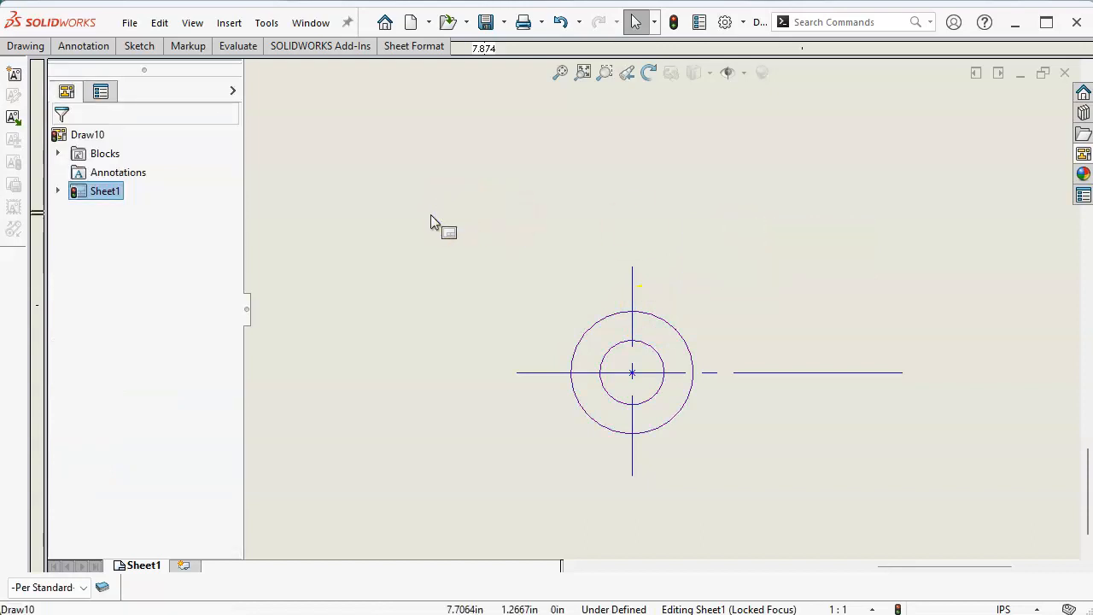
click(304, 201)
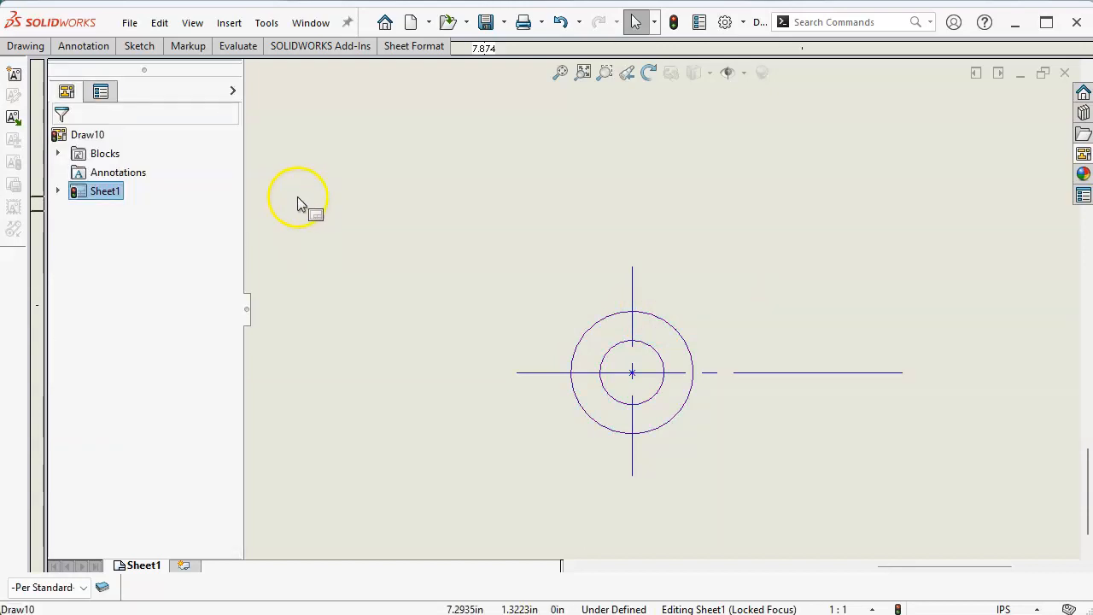
- Sketch three connected lines above the horizontal centerline beside the circles: a vertical of about 0.1 in, a rising slope, and a vertical back to the centerline
click(128, 48)
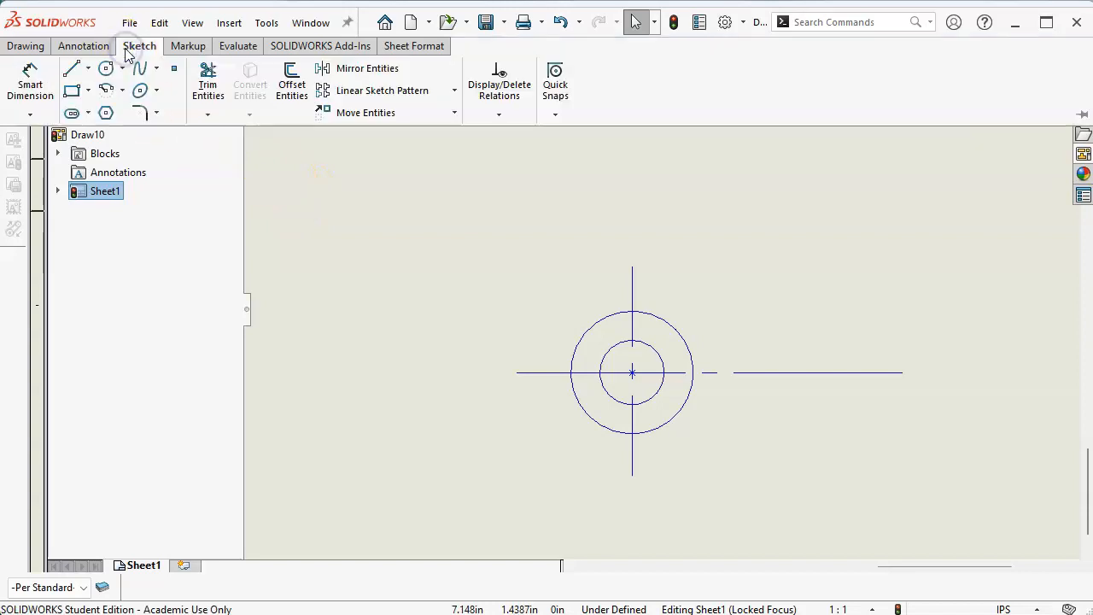
click(71, 68)
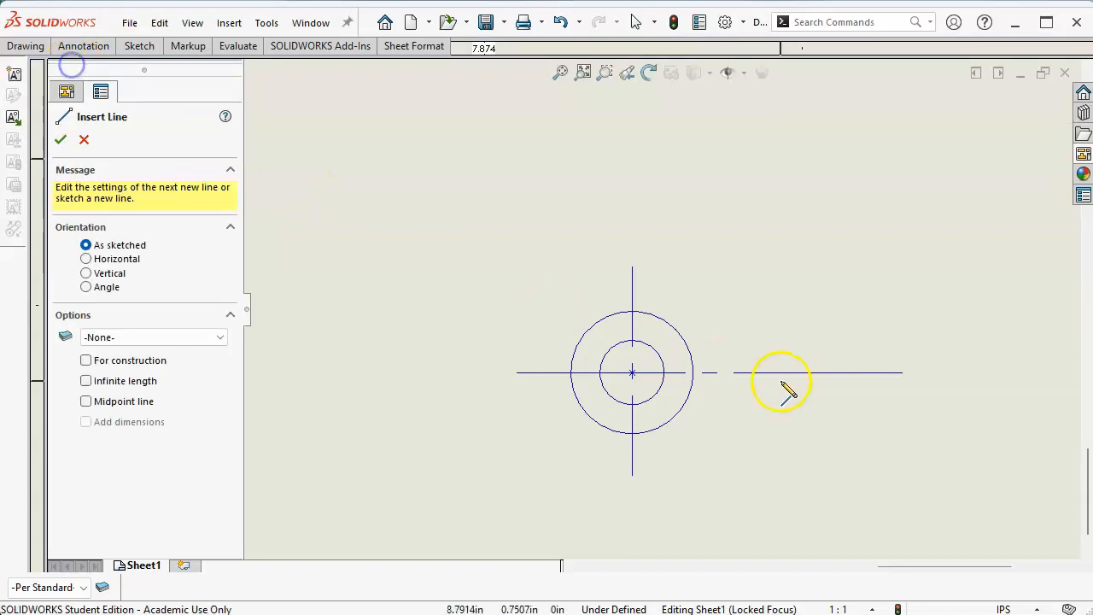
click(759, 372)
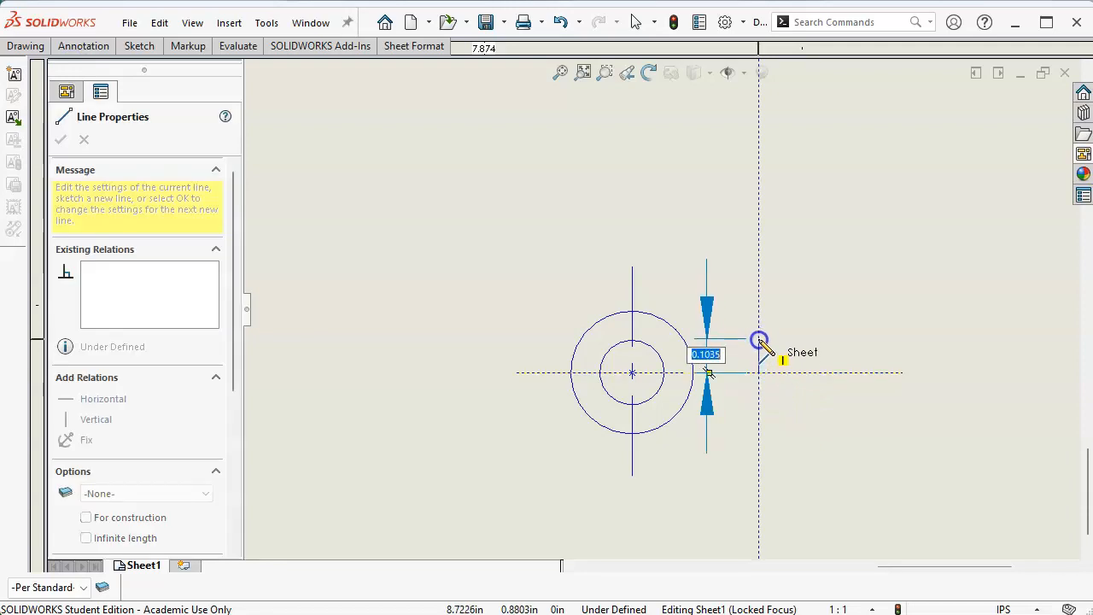
click(759, 338)
click(858, 314)
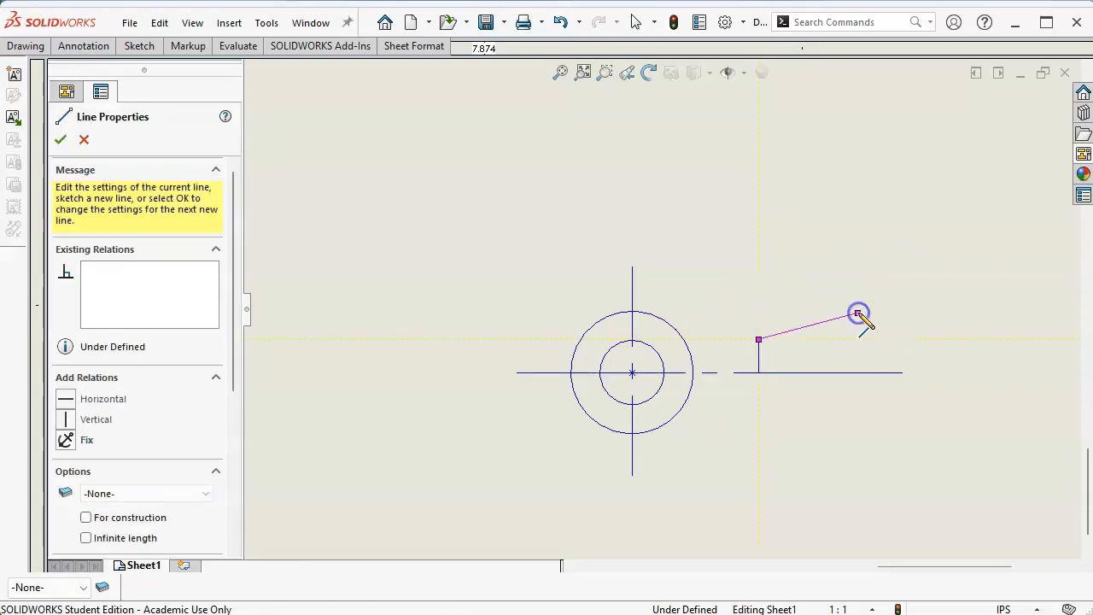
click(857, 372)
right_click(894, 317)
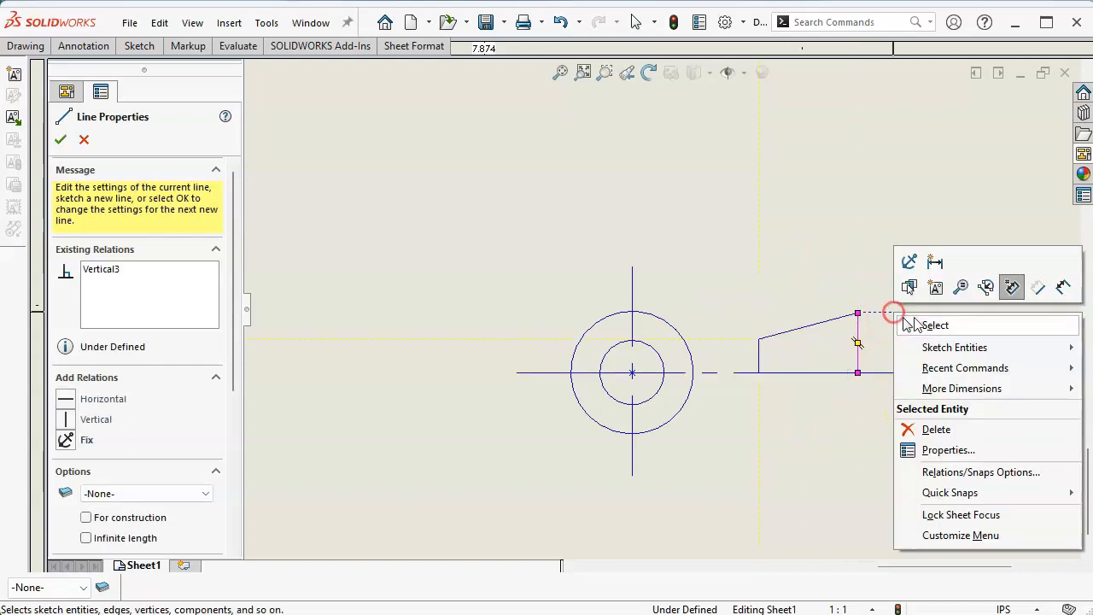
click(922, 325)
- Mirror the three profile lines about the horizontal centerline to form a full trapezoid
mouse_move(736, 281)
mouse_down()
mouse_move(825, 405)
mouse_move(881, 438)
mouse_up()
ctrl+click(817, 373)
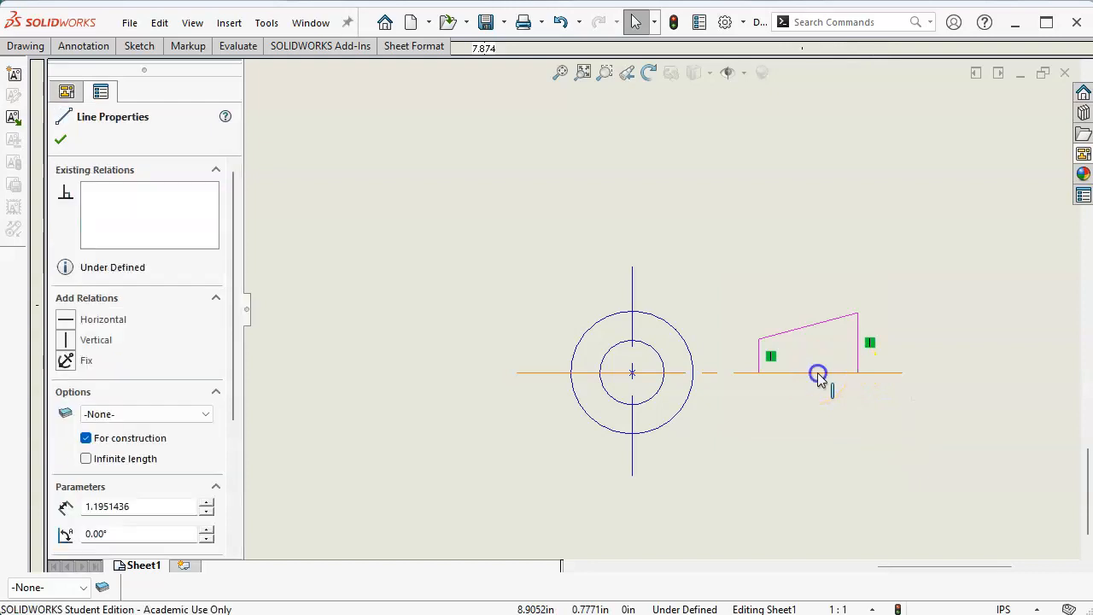
click(141, 51)
click(358, 68)
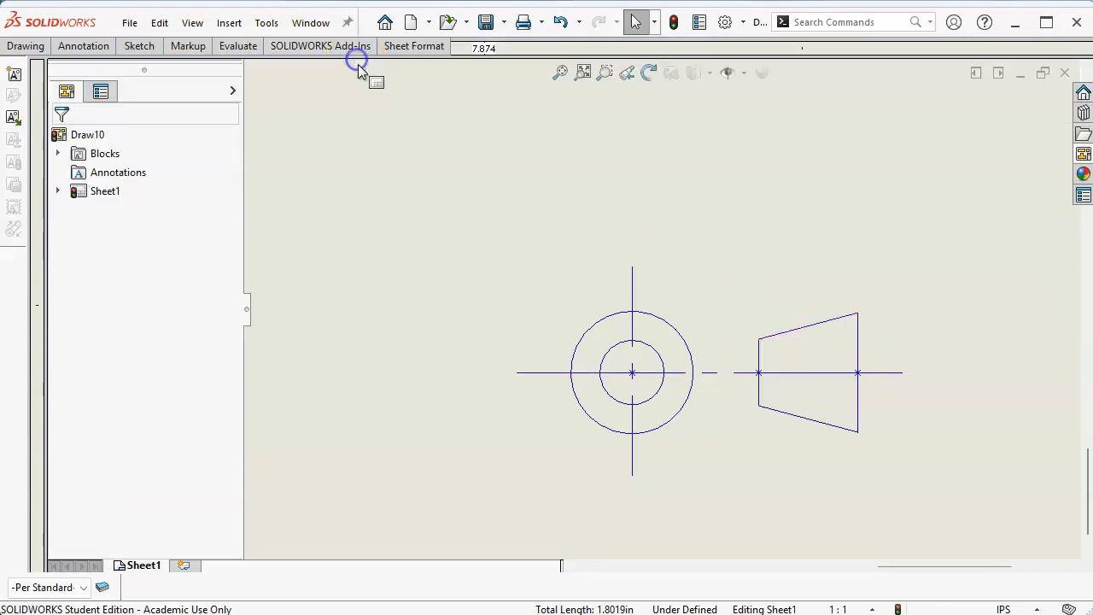
click(434, 214)
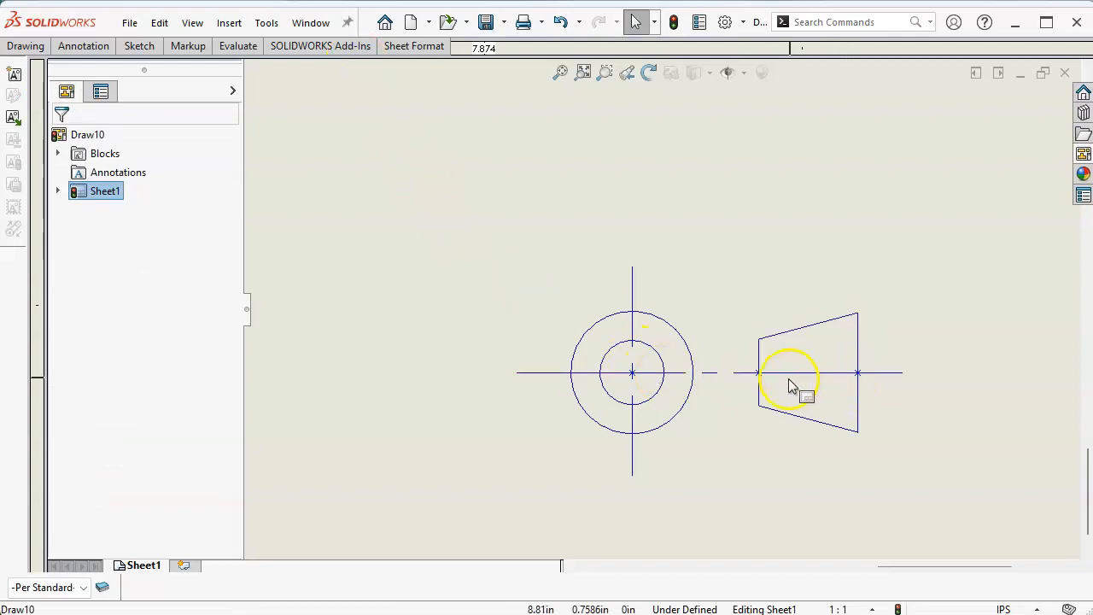
- Delete the two sketch points where the trapezoid's vertical edges cross the horizontal centerline
click(759, 373)
key(Delete)
click(856, 372)
key(Delete)
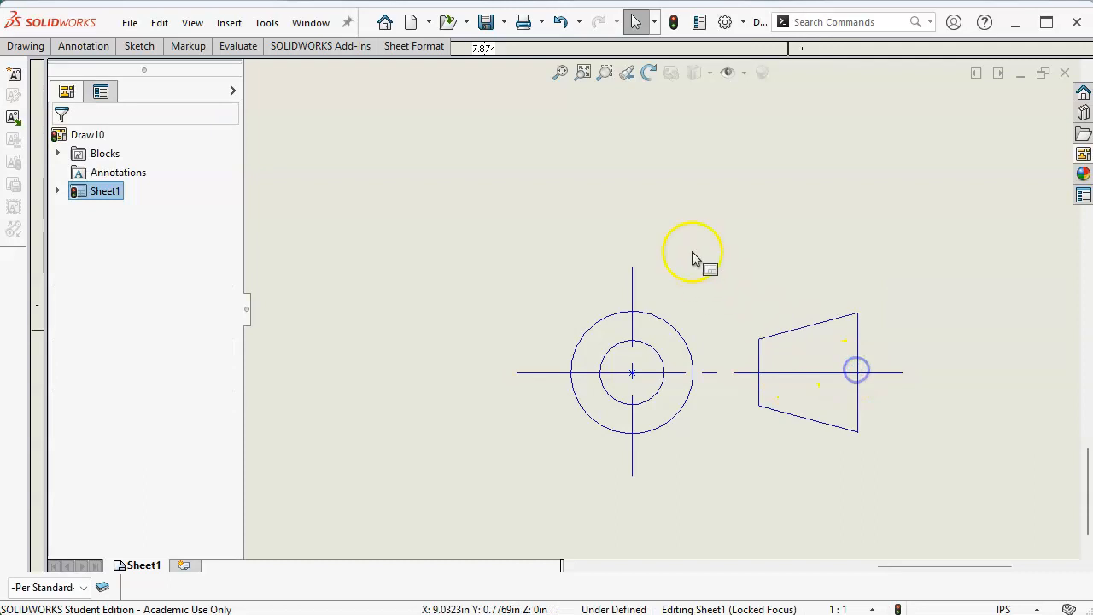
click(692, 248)
- Set the lengths of the trapezoid's short vertical edge to 0.2 in and its long vertical edge to 0.38 in
click(759, 369)
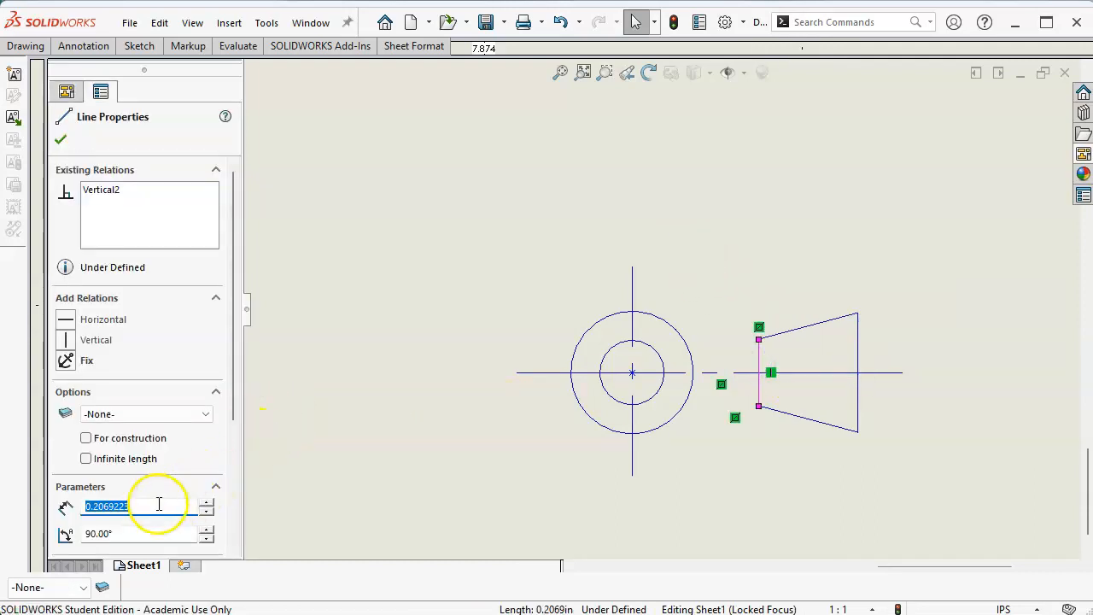
text(.)
key(Tab)
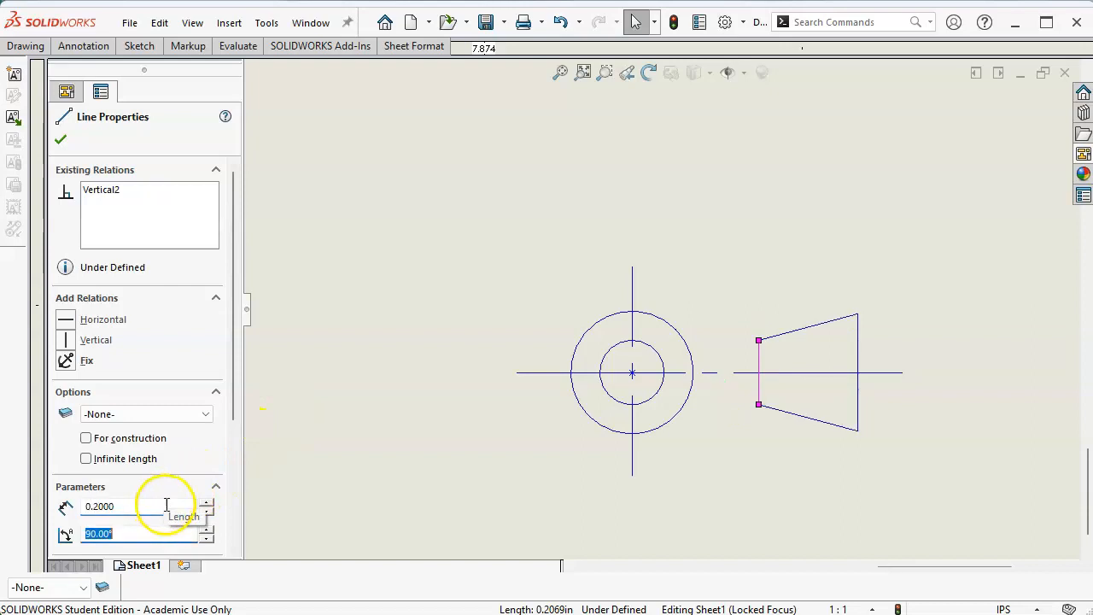
click(858, 356)
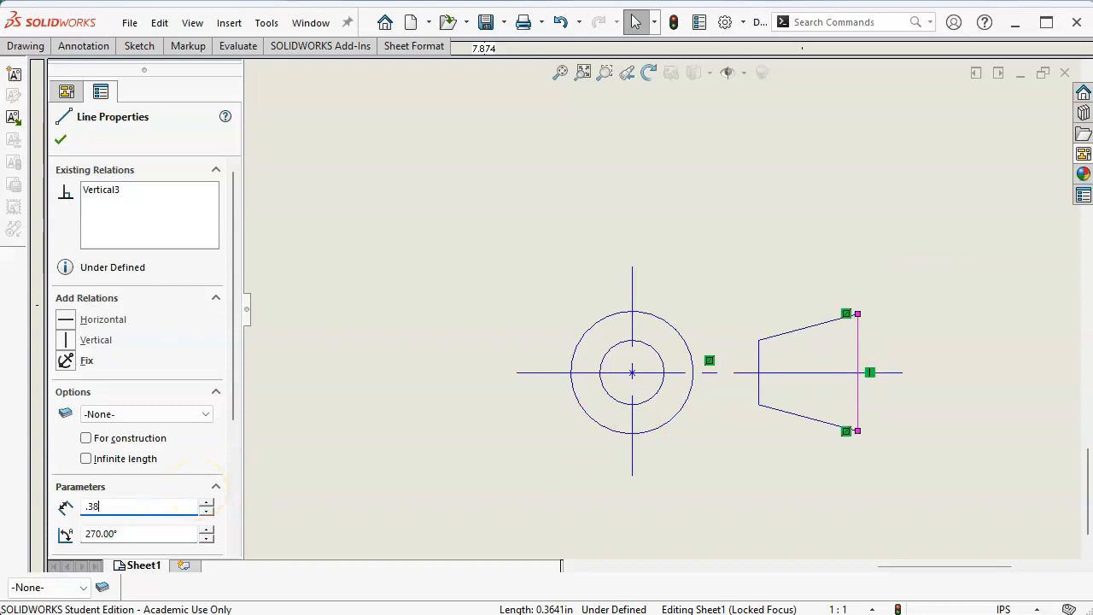
text(.38)
key(Tab)
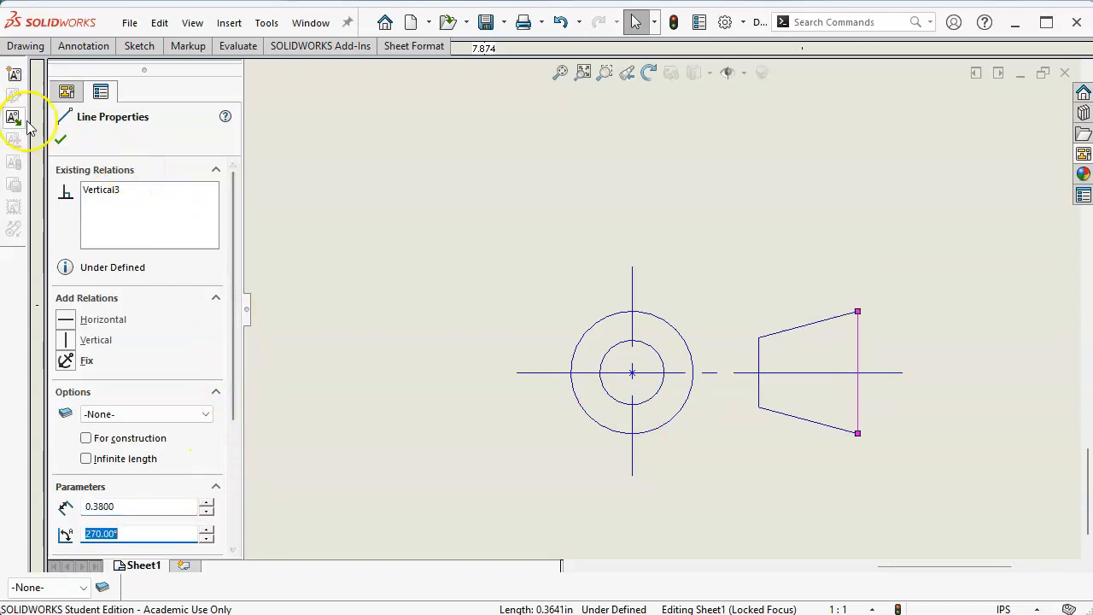
click(474, 163)
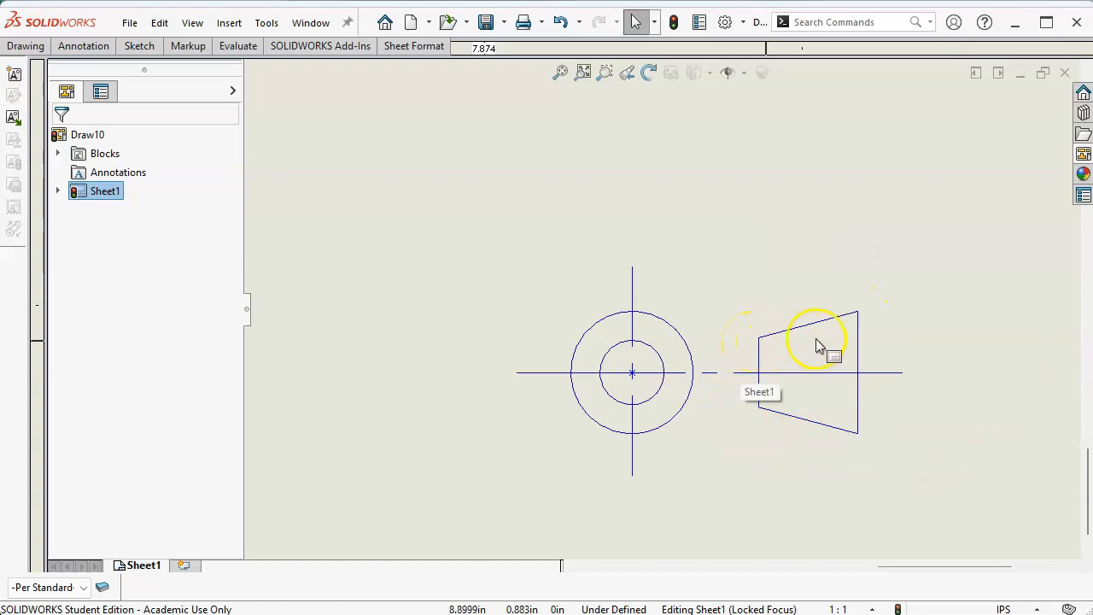
- Dimension the distance between the trapezoid's two vertical edges as 0.38 in, and delete the dimension
click(759, 359)
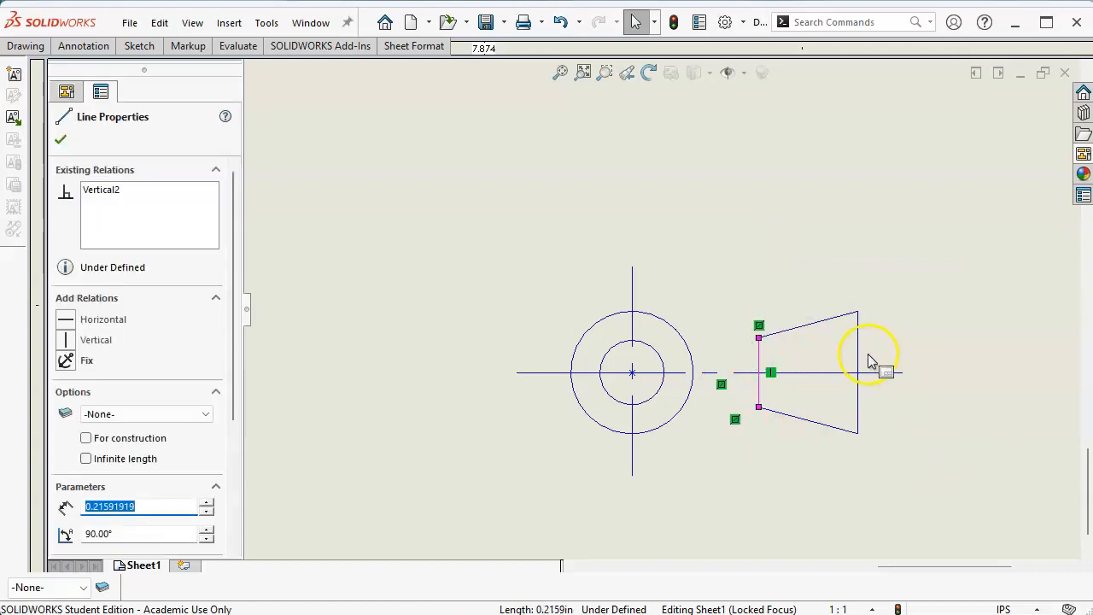
ctrl+click(858, 359)
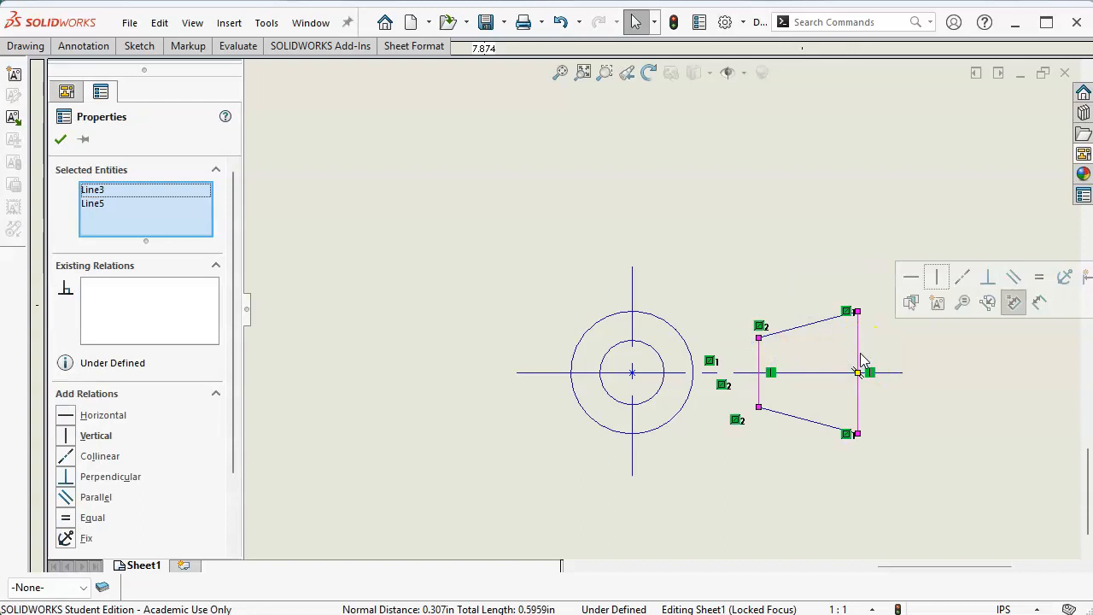
click(1041, 301)
click(764, 360)
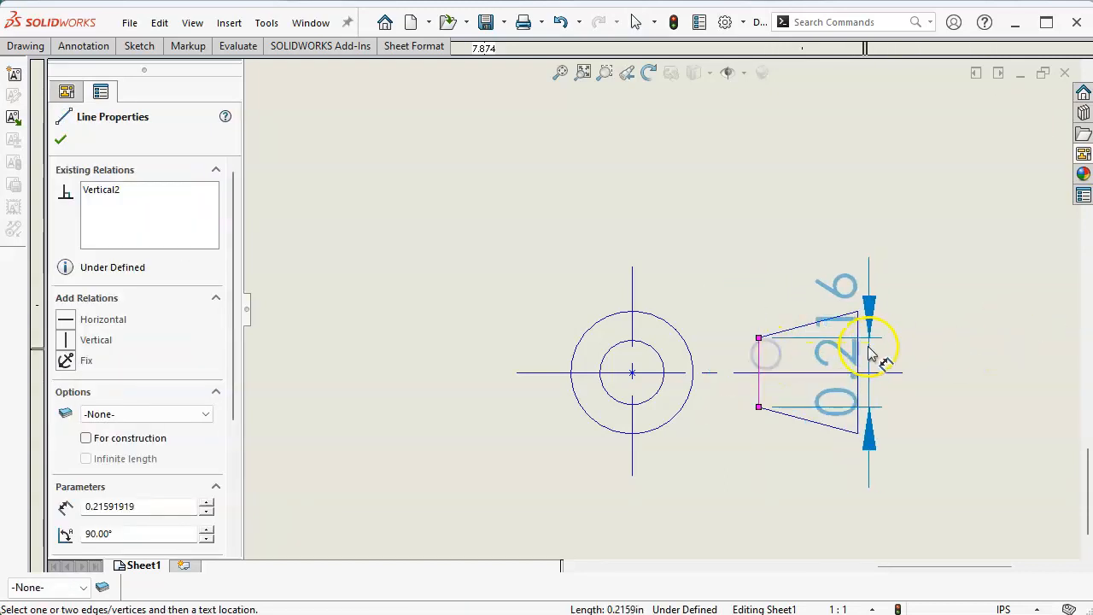
click(858, 348)
click(801, 276)
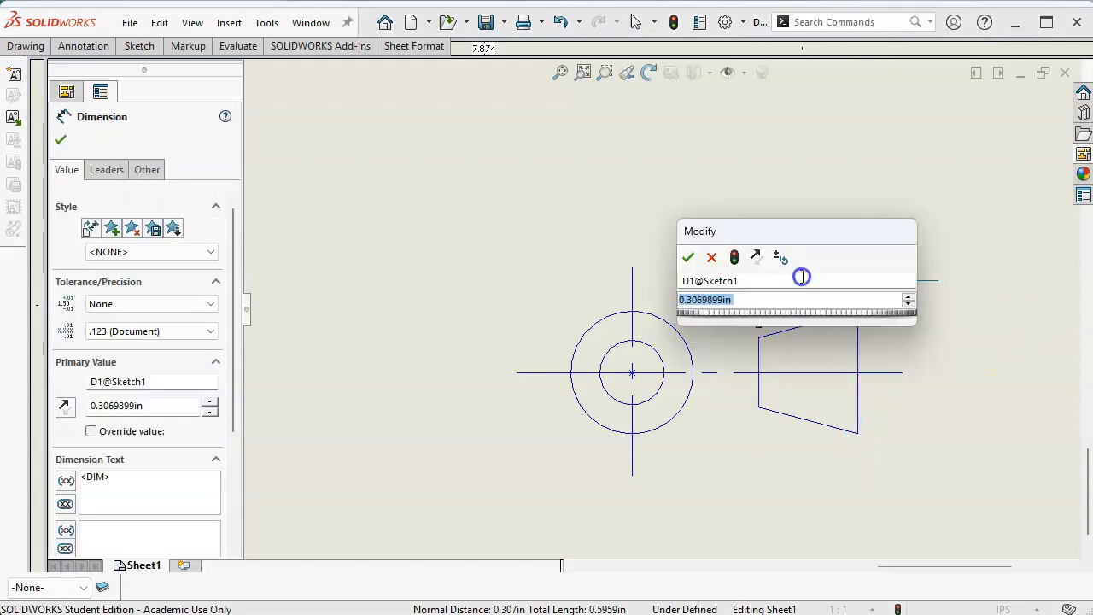
text(.38)
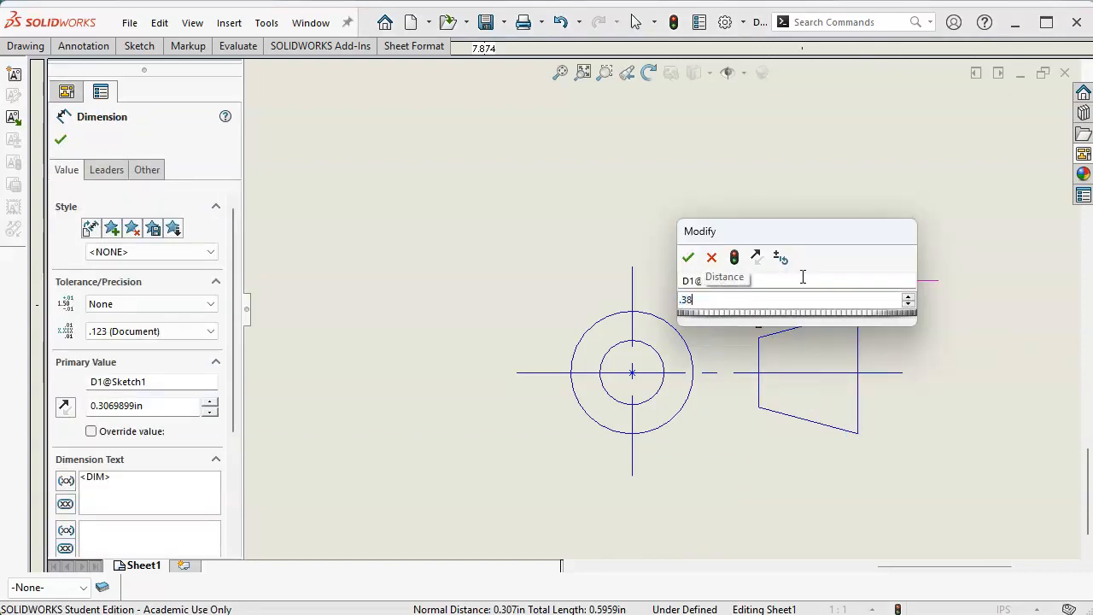
key(Return)
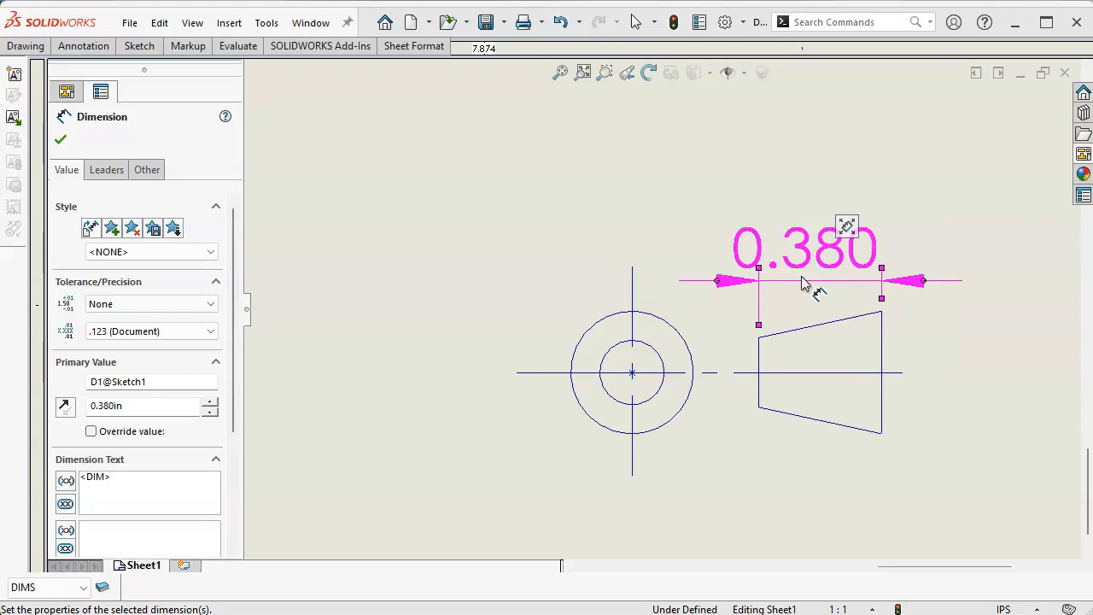
key(Escape)
click(821, 280)
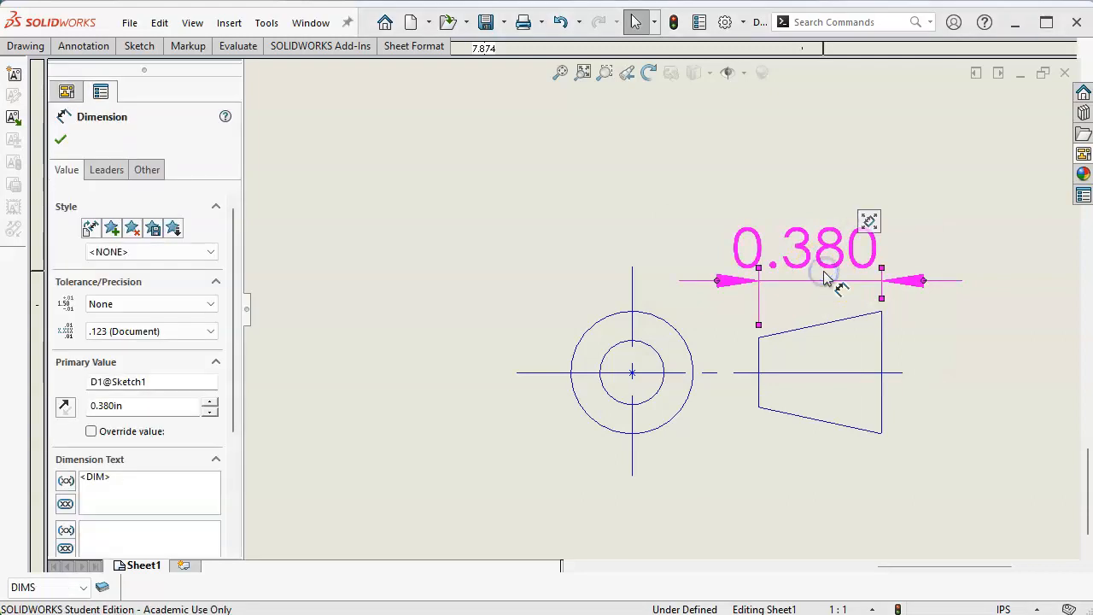
key(Delete)
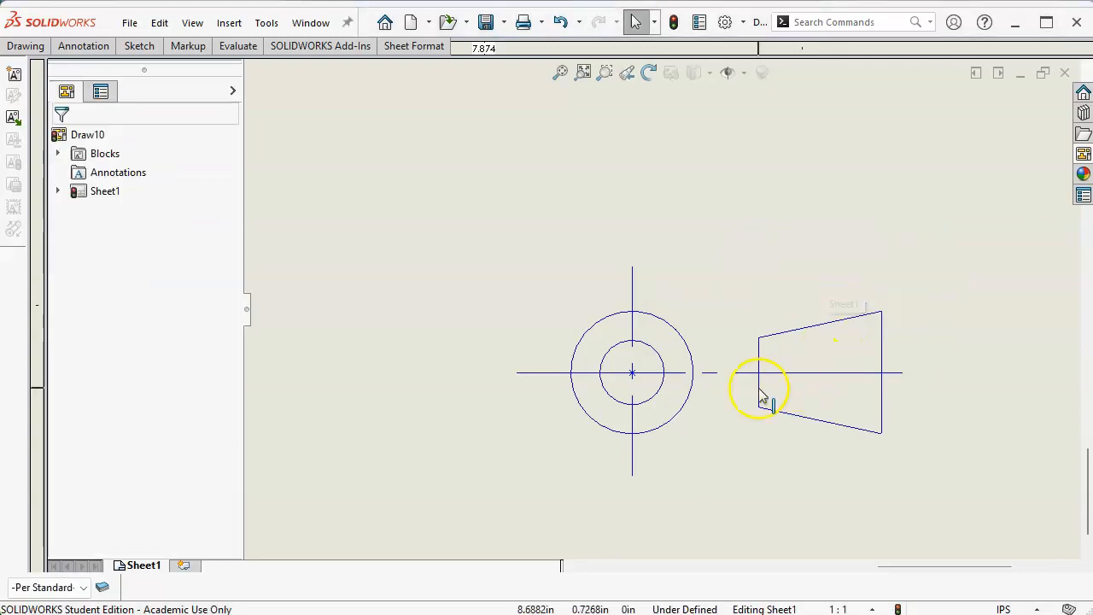
click(760, 362)
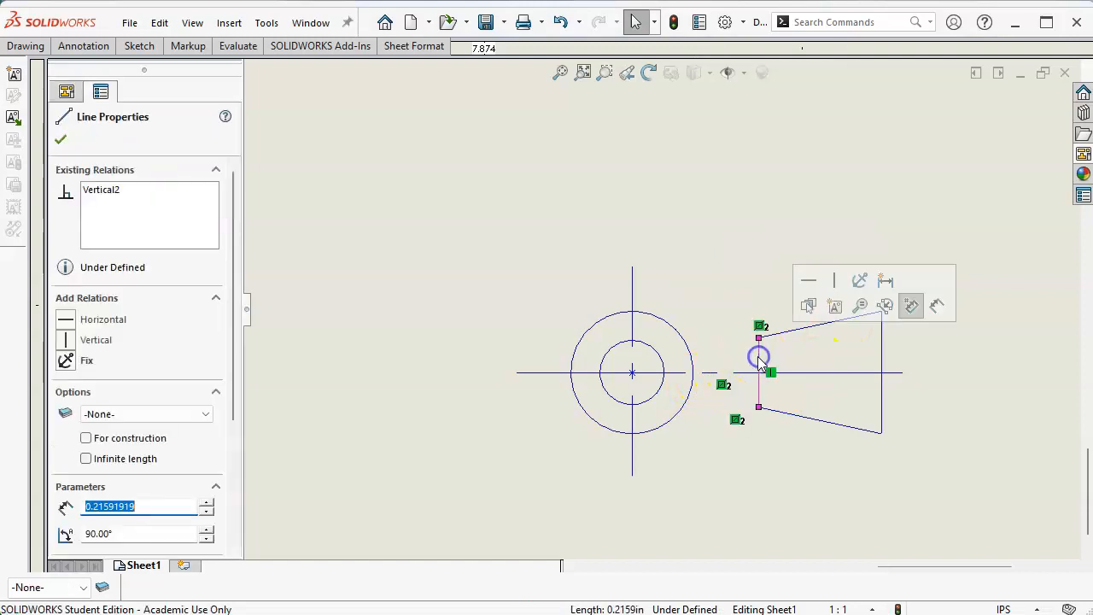
ctrl+click(881, 352)
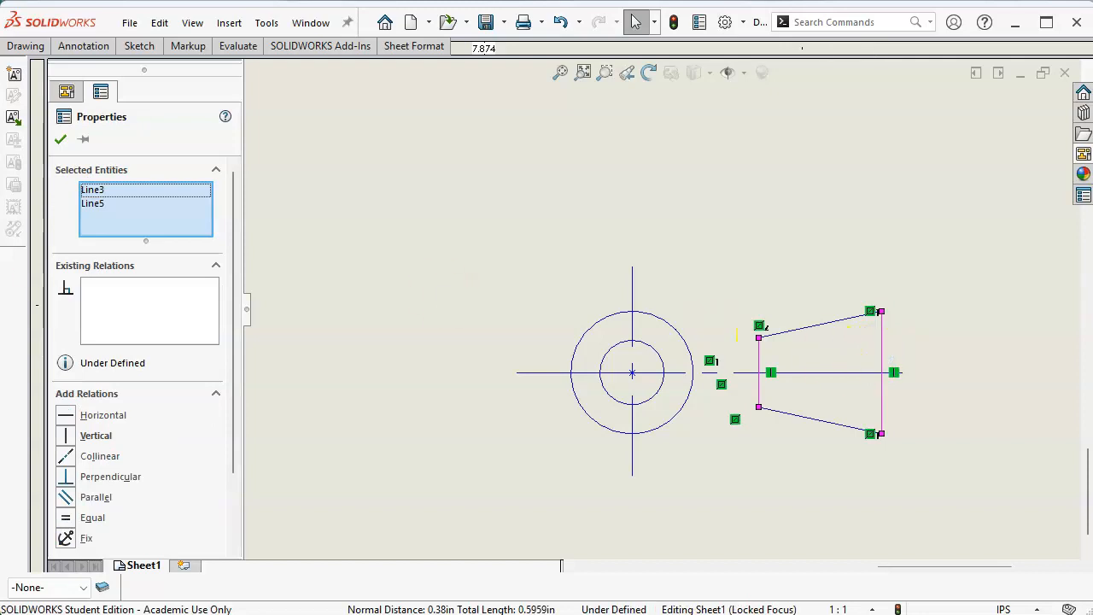
drag(231, 330, 241, 413)
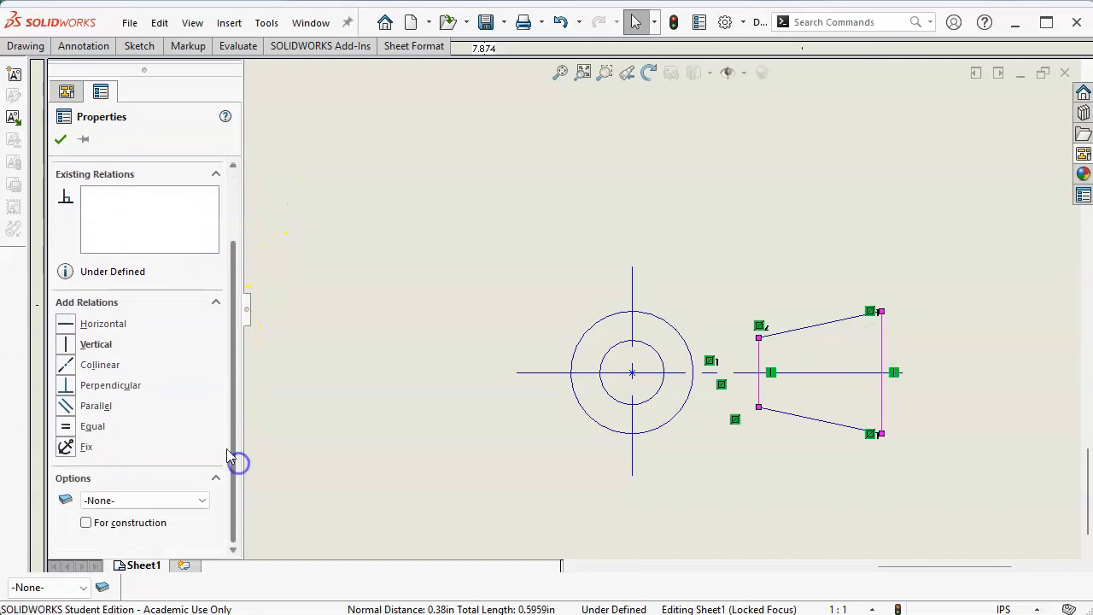
click(419, 284)
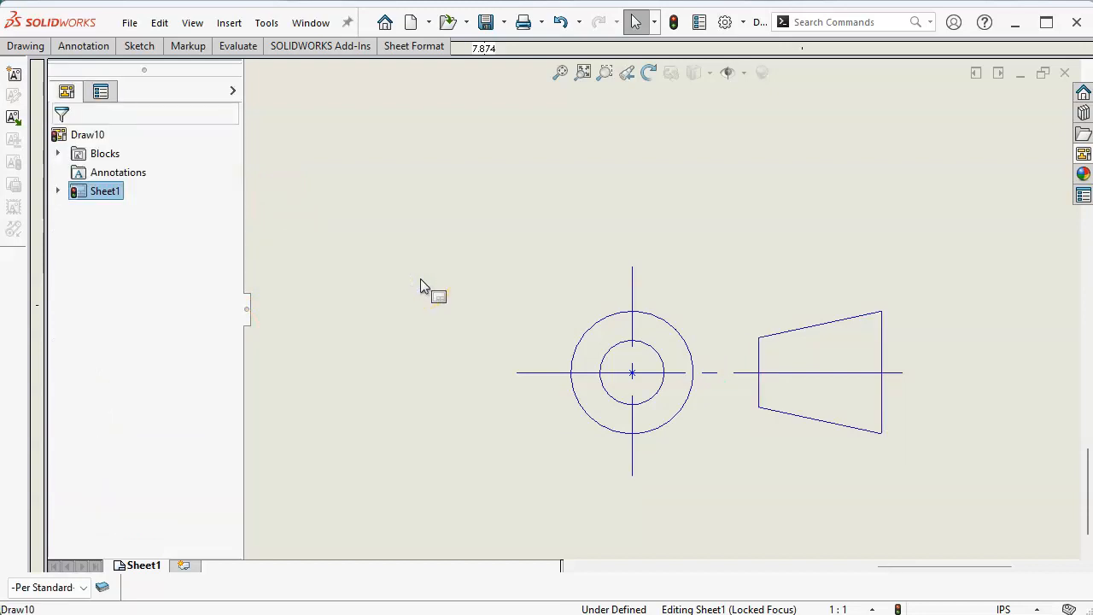
- Make a block from the circles, centerlines and trapezoid, with its insertion point at the lower left of the symbol
mouse_move(443, 221)
mouse_down()
mouse_move(740, 444)
mouse_move(927, 511)
mouse_up()
click(406, 166)
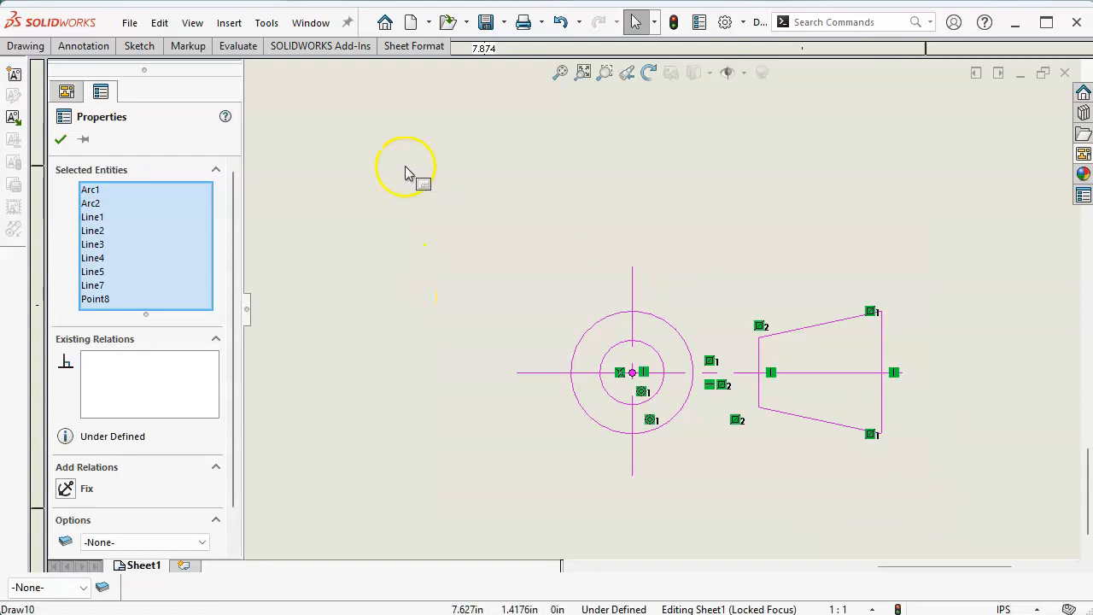
click(14, 77)
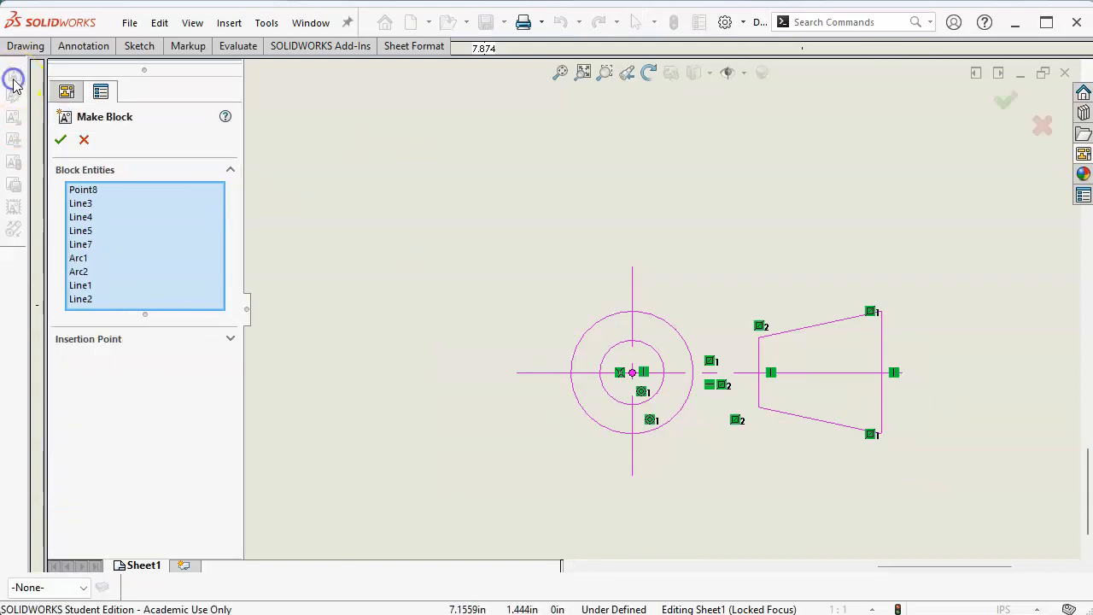
click(230, 339)
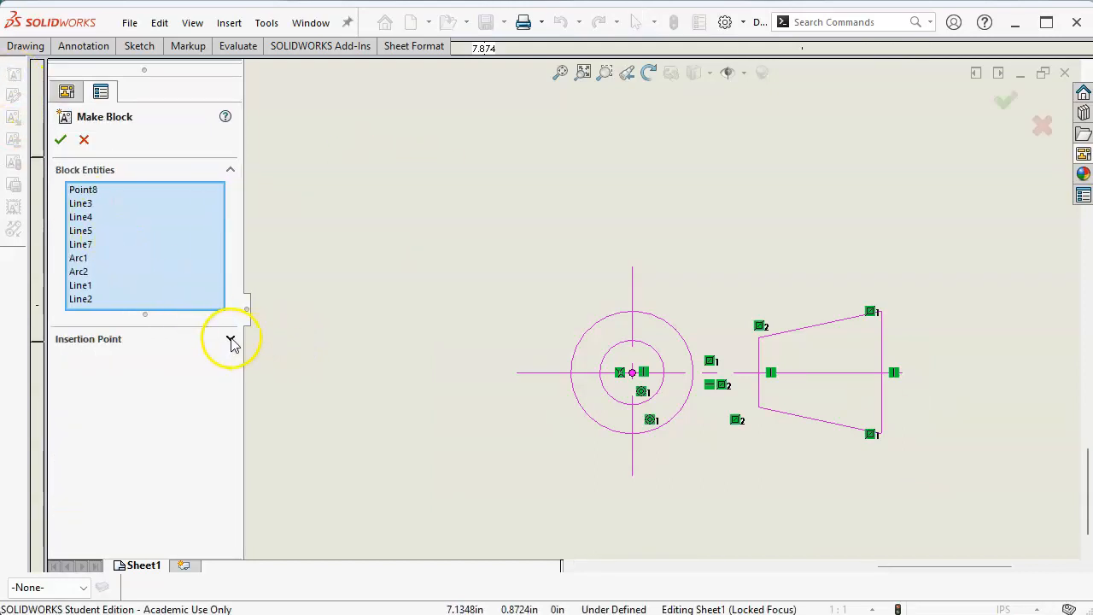
drag(527, 483, 631, 378)
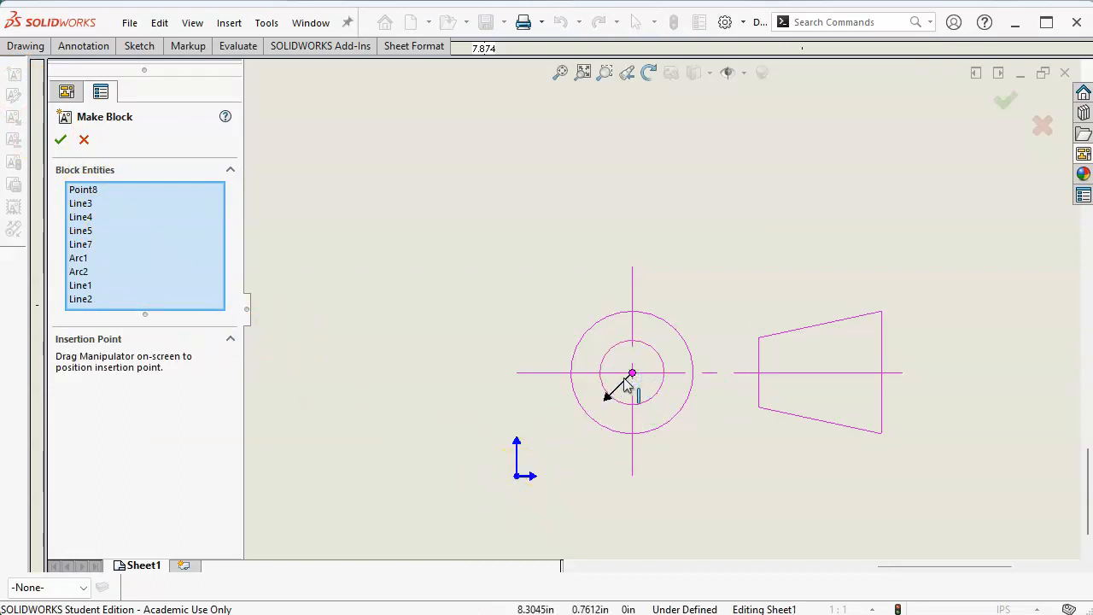
click(61, 139)
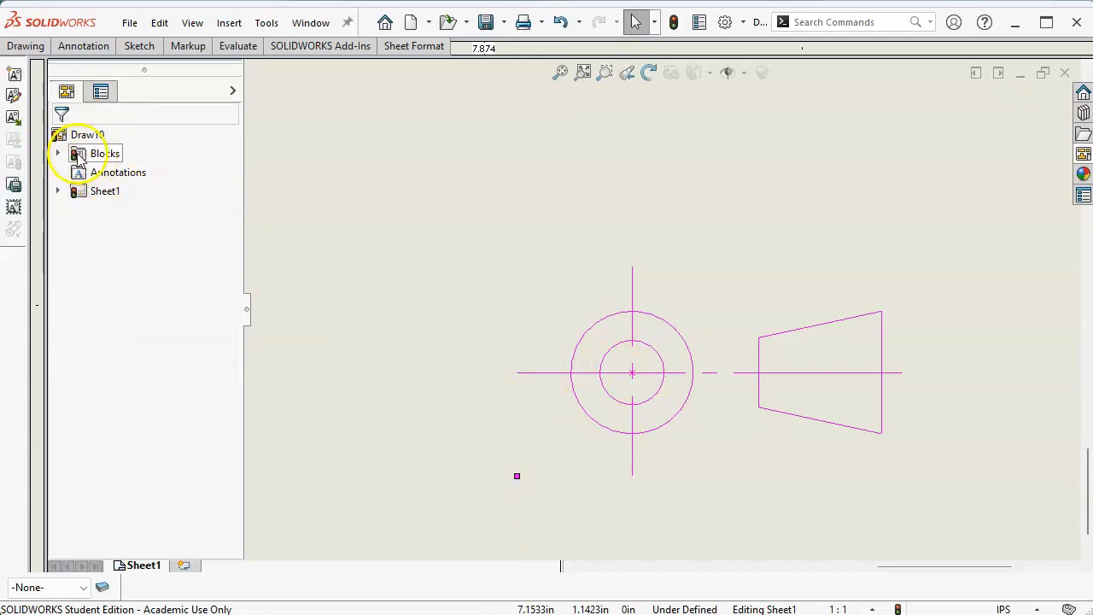
- Save the projection symbol block as Third Angle in the SW Templates folder
click(57, 154)
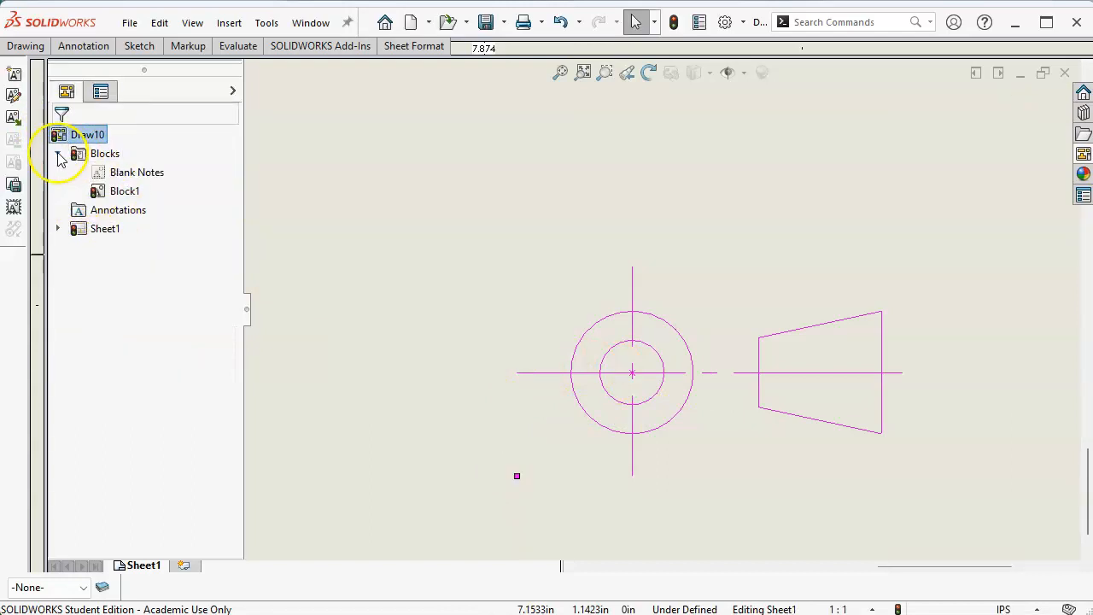
right_click(125, 192)
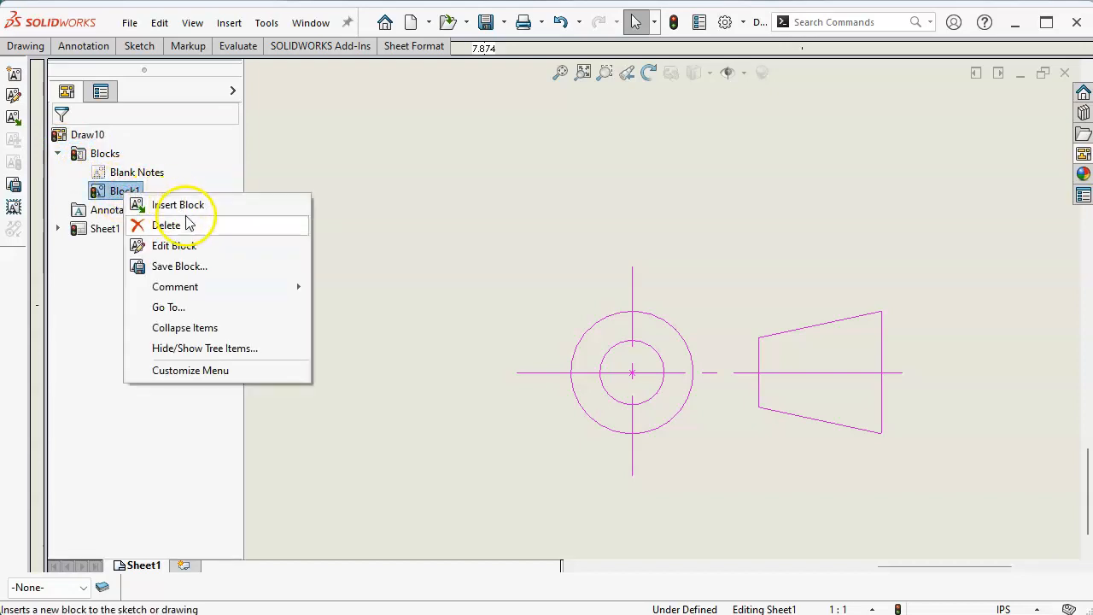
click(179, 267)
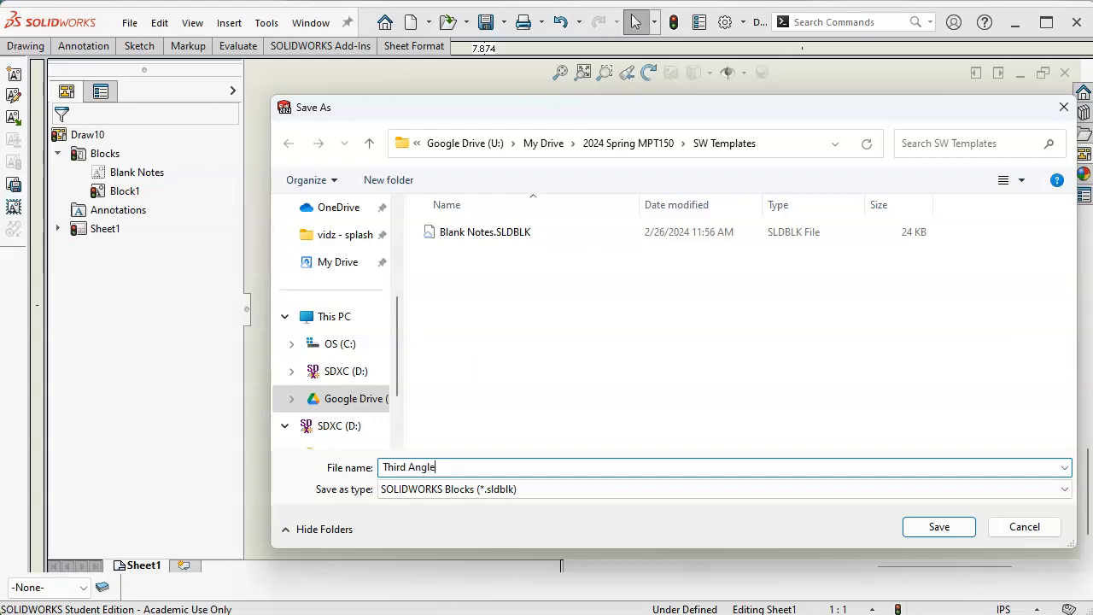
click(939, 527)
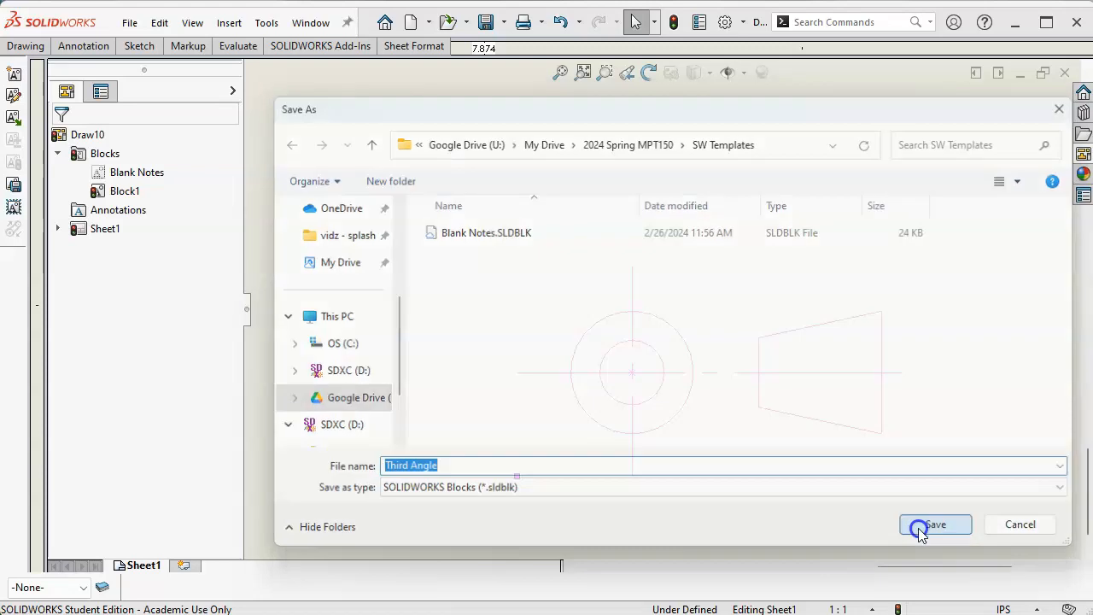
- Insert the Third Angle block from the 2024 Spring MPT150 > SW Templates folder and place a copy above the original symbol
scroll(888, 366, up, 4)
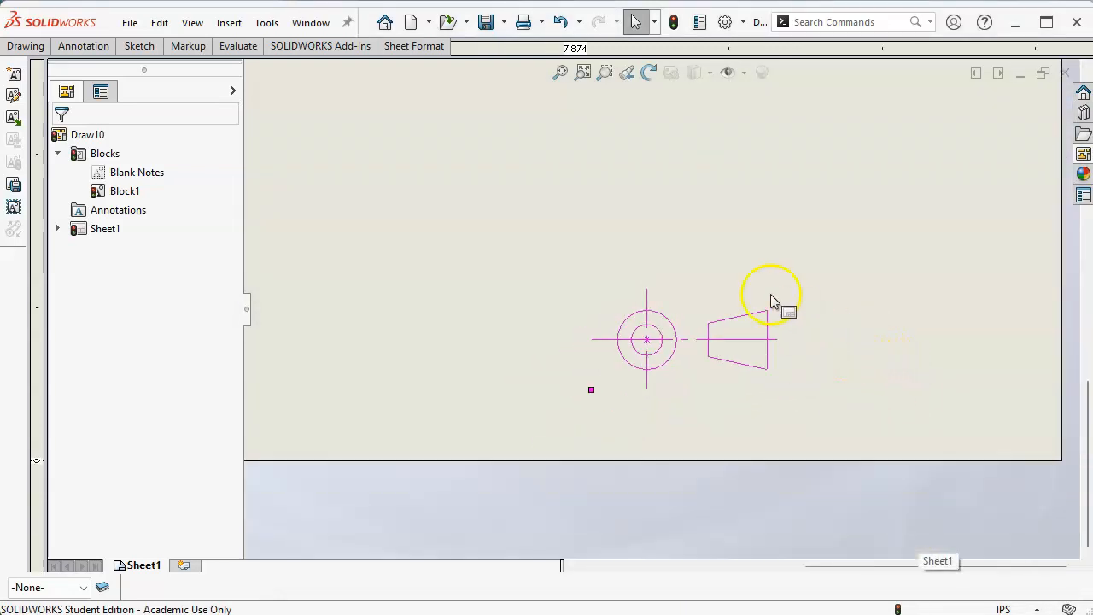
click(683, 216)
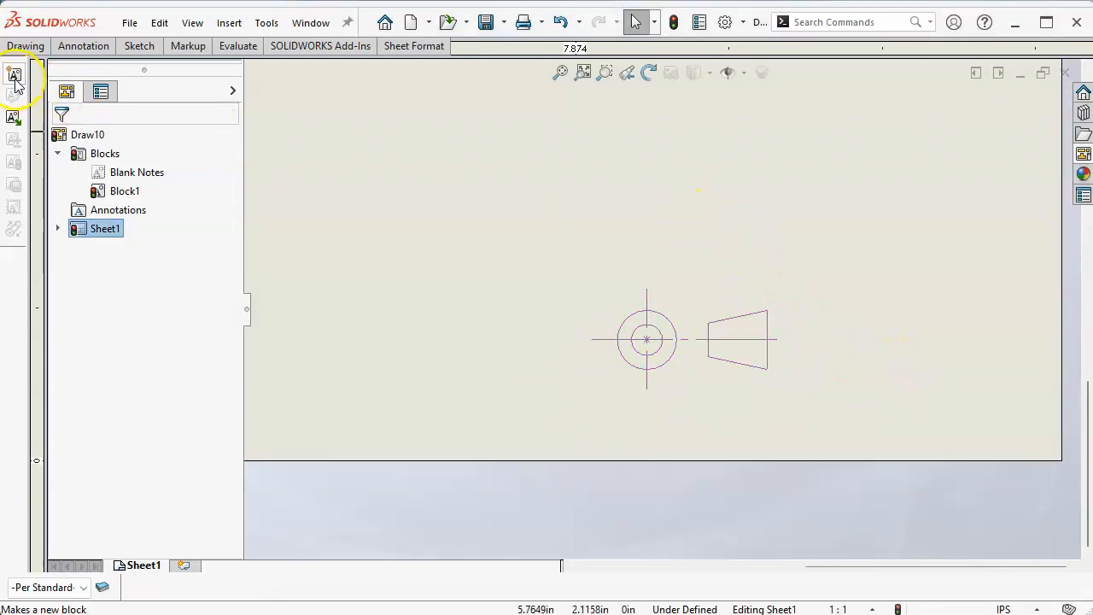
click(13, 117)
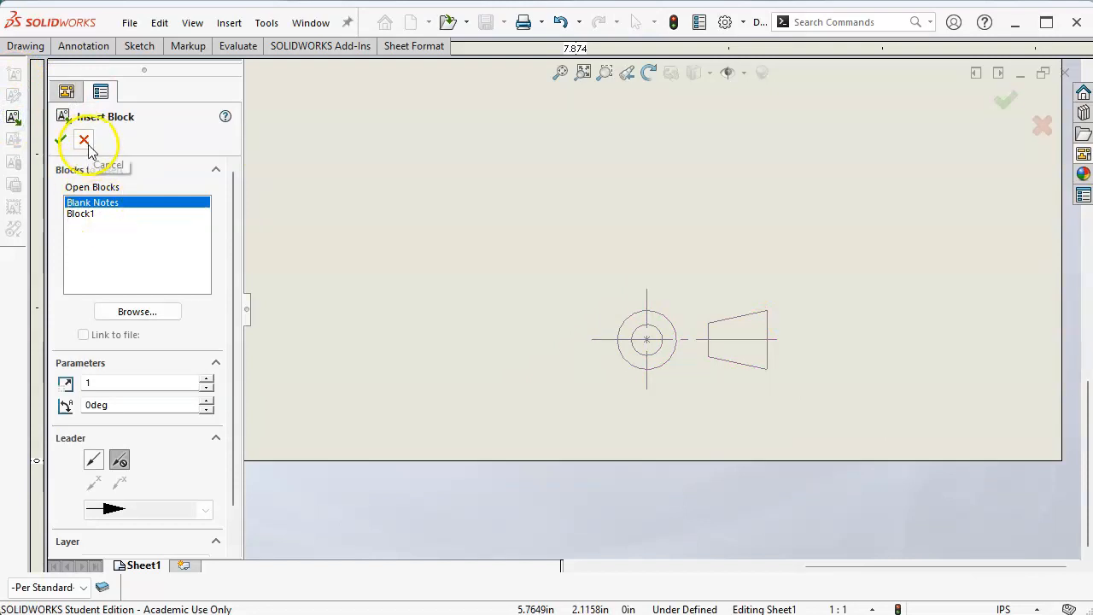
click(141, 310)
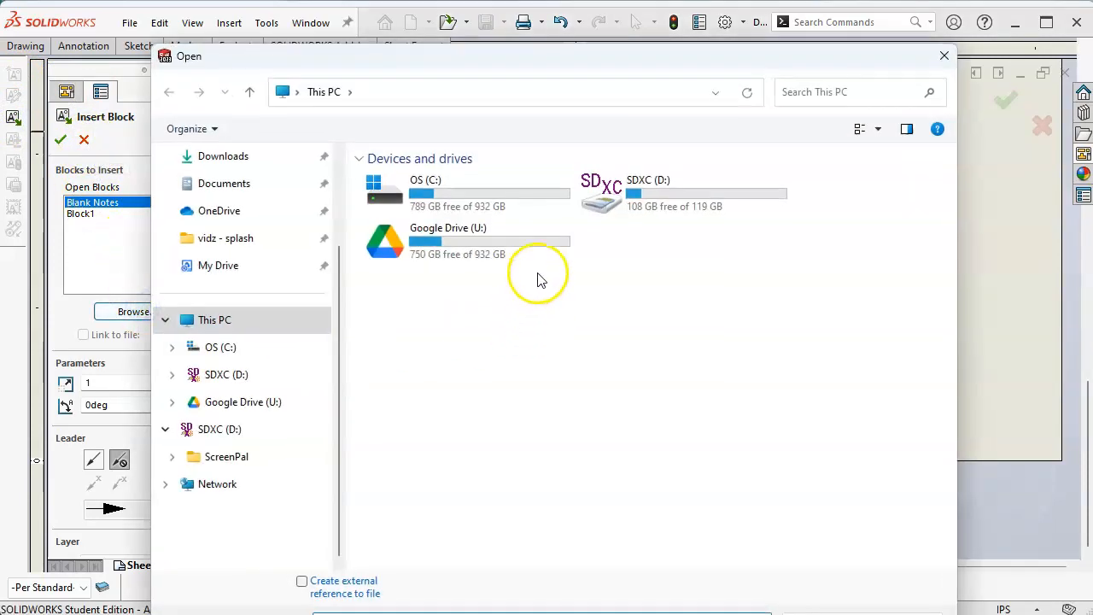
click(236, 263)
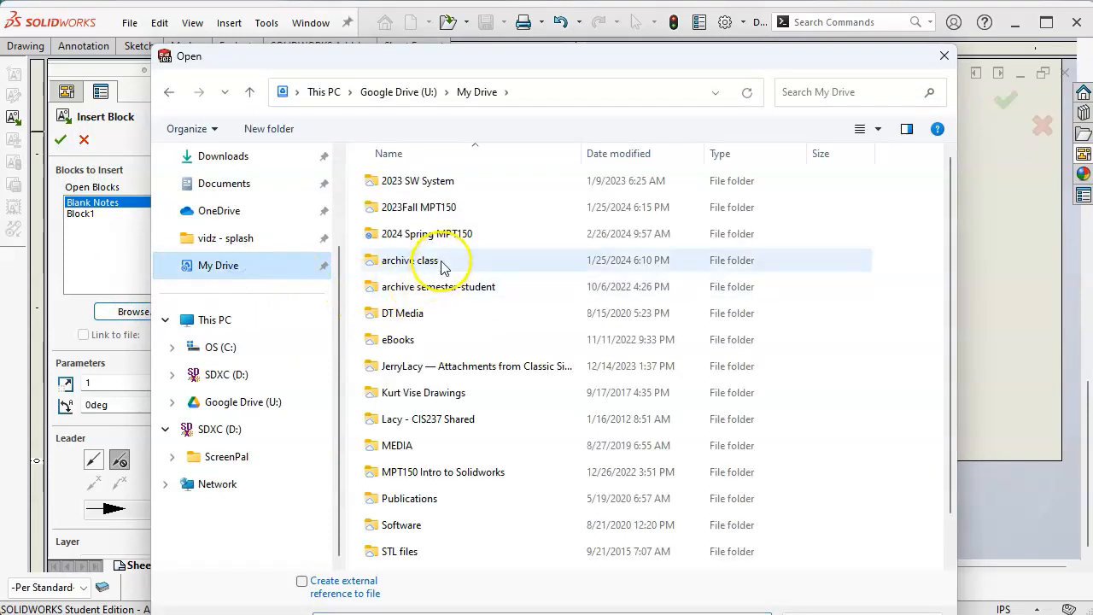
double_click(439, 233)
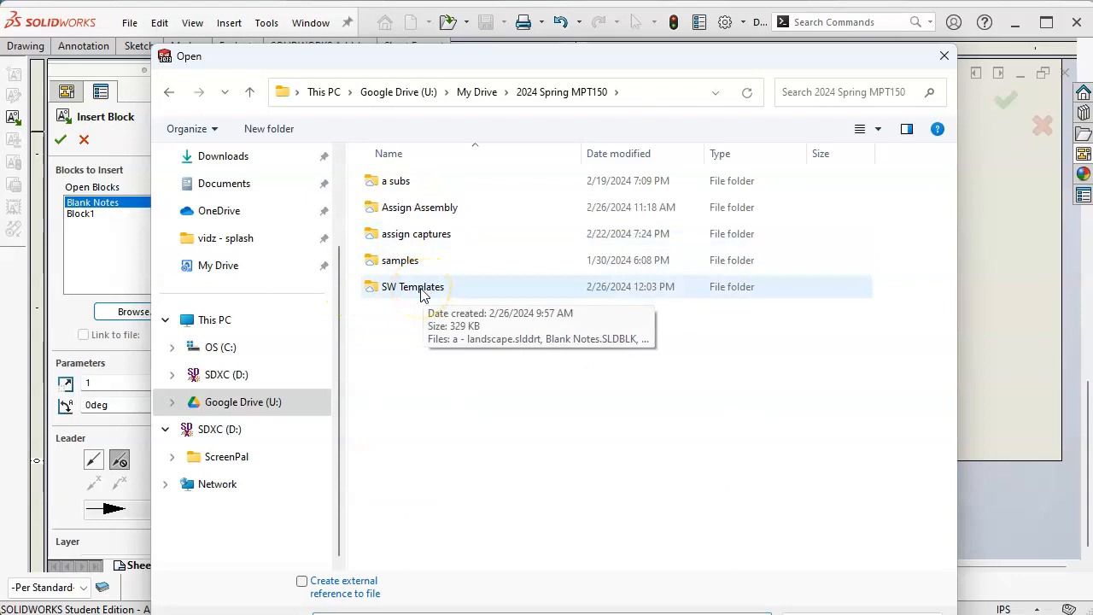
double_click(420, 291)
click(407, 210)
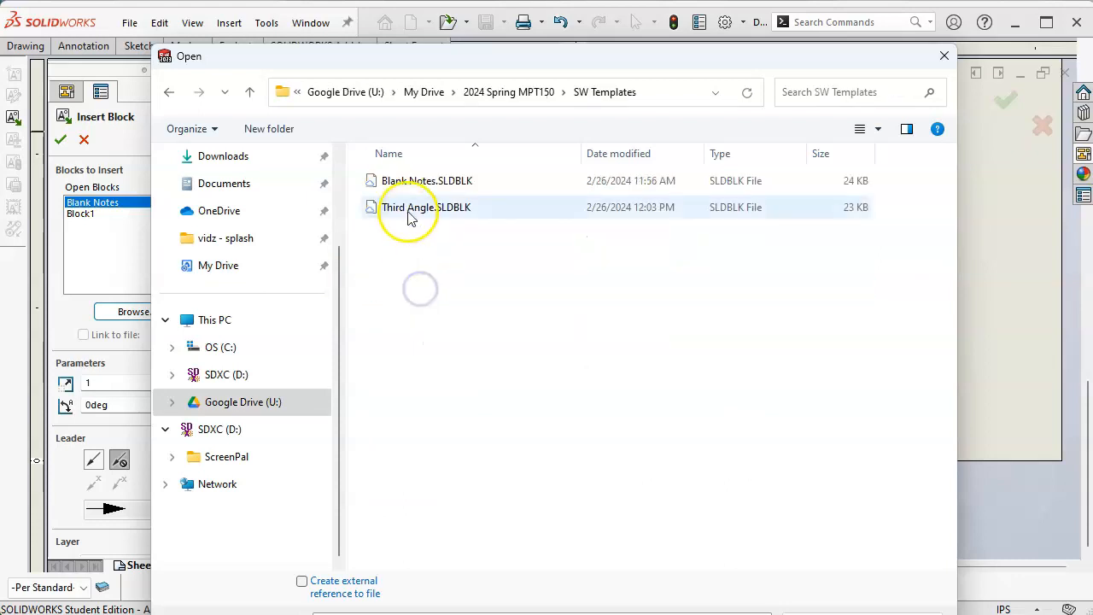
click(807, 614)
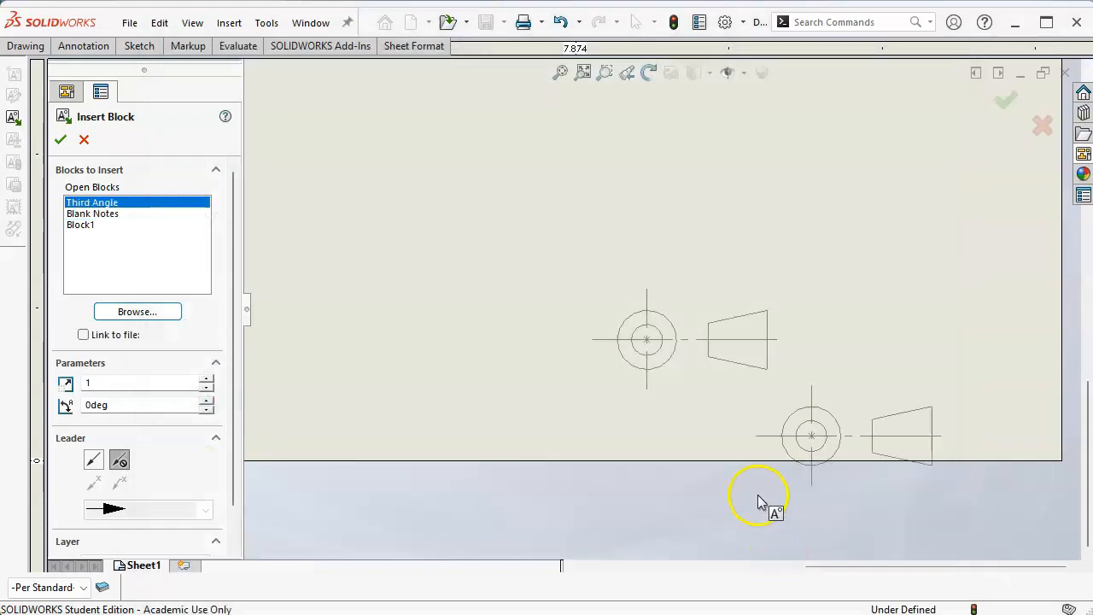
click(591, 278)
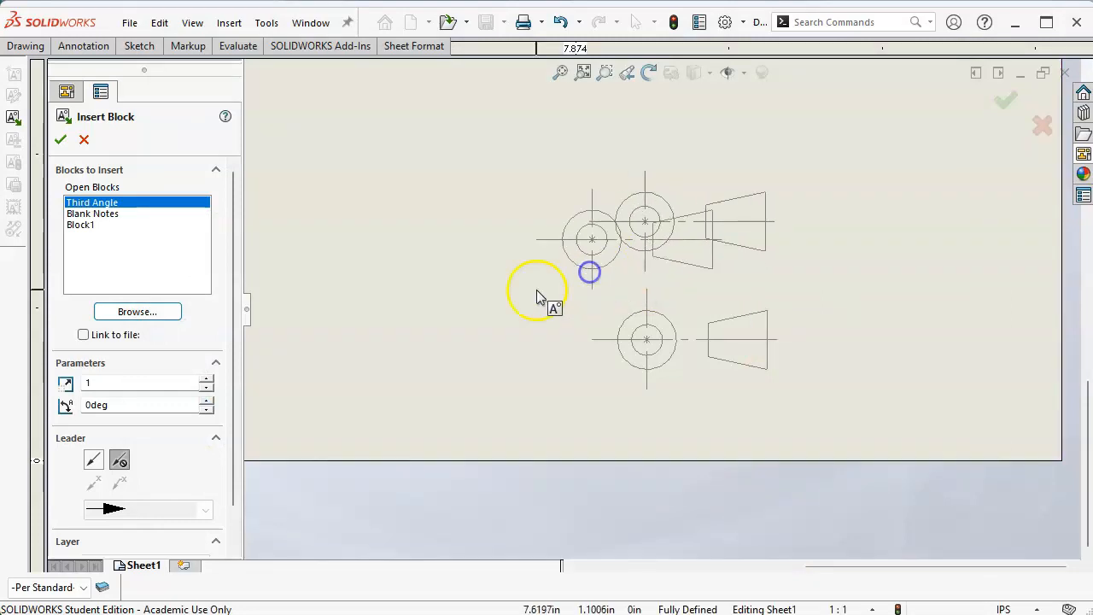
- Finish inserting the Third Angle block and close the drawing without saving its changes
click(1003, 102)
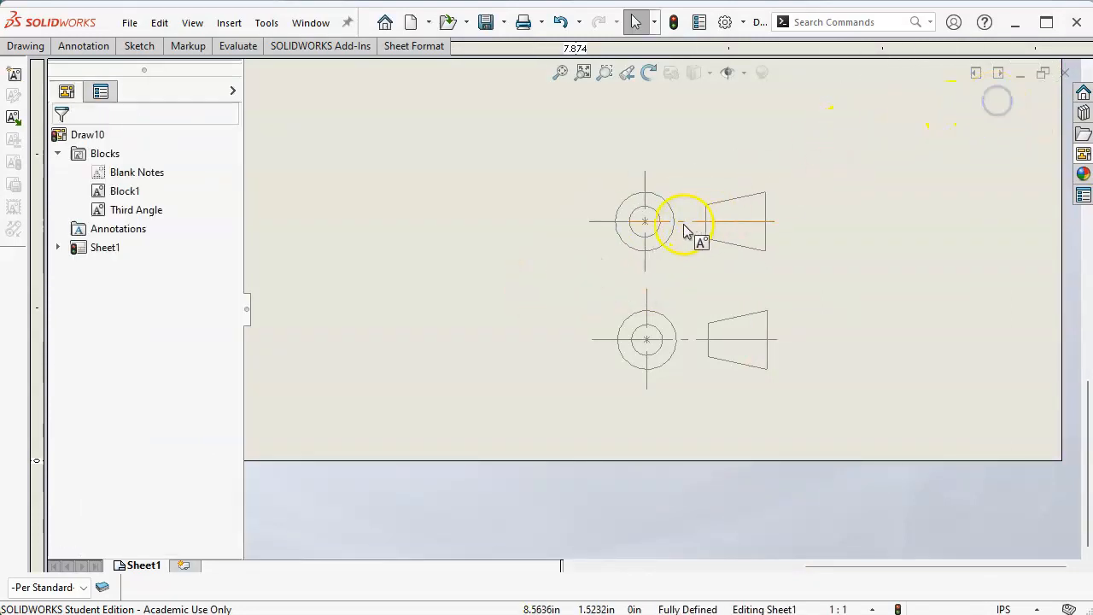
scroll(687, 232, up, 3)
scroll(687, 232, up, 2)
scroll(598, 239, down, 1)
scroll(599, 239, up, 1)
scroll(598, 235, down, 1)
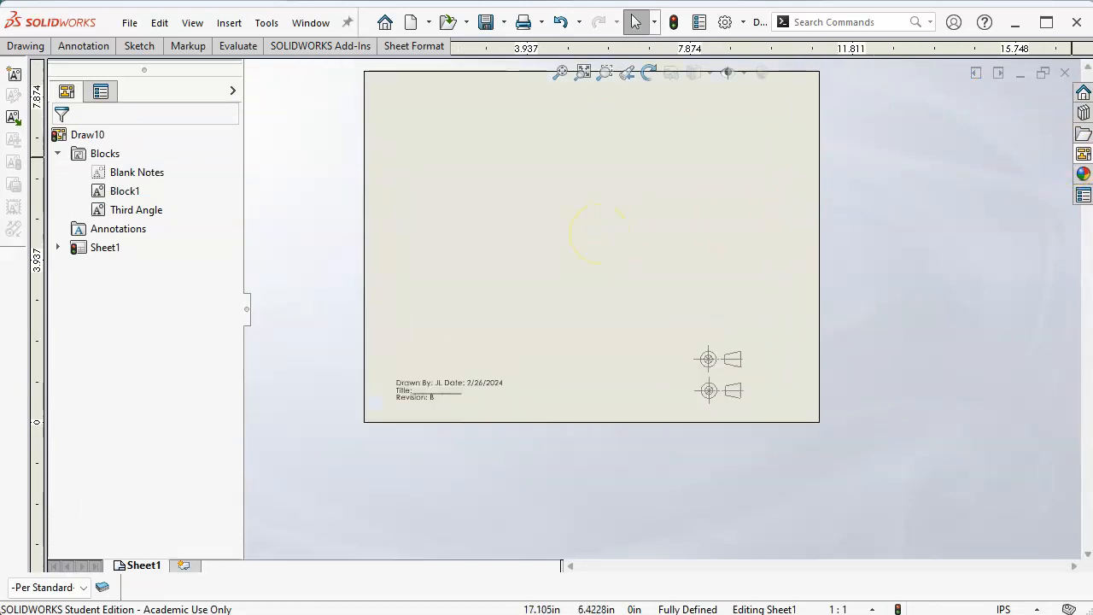
click(1068, 78)
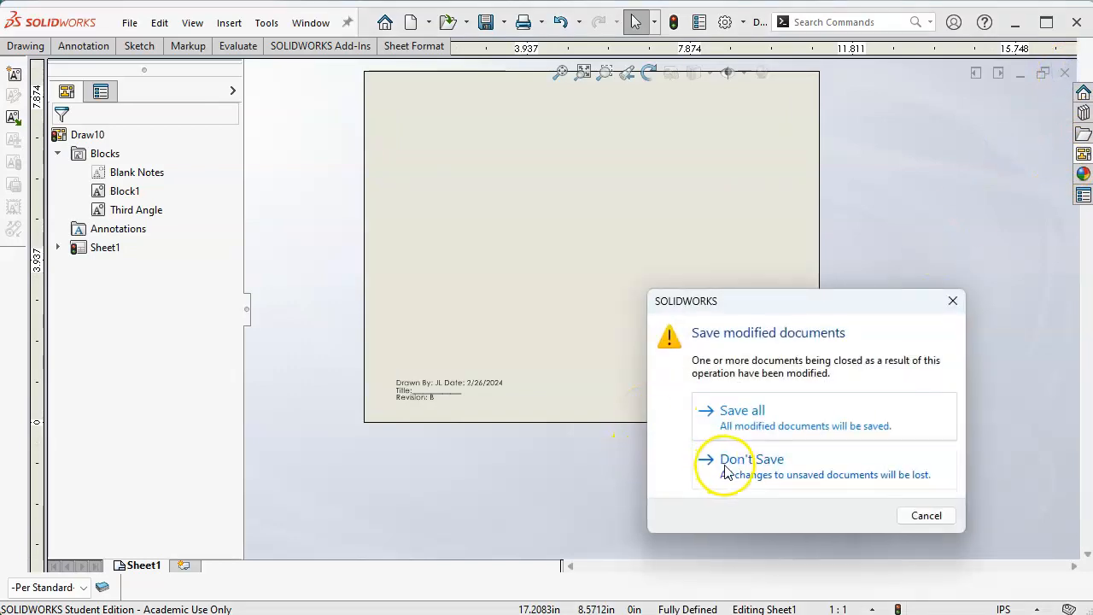
click(702, 469)
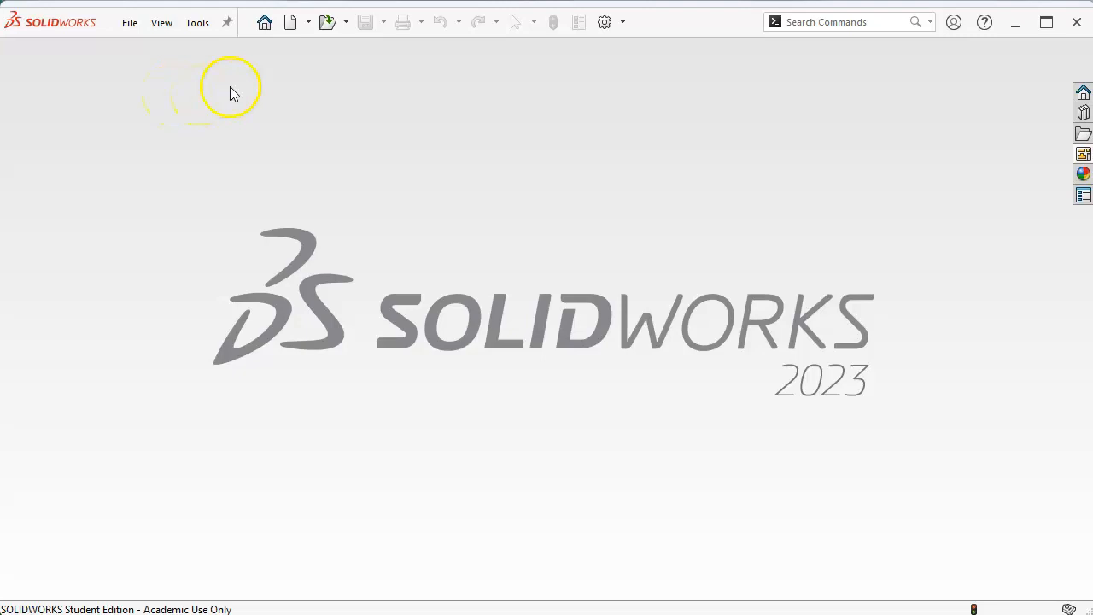
- Create a new drawing from the simple a-land template in SW Templates and open its sheet format for editing
click(290, 26)
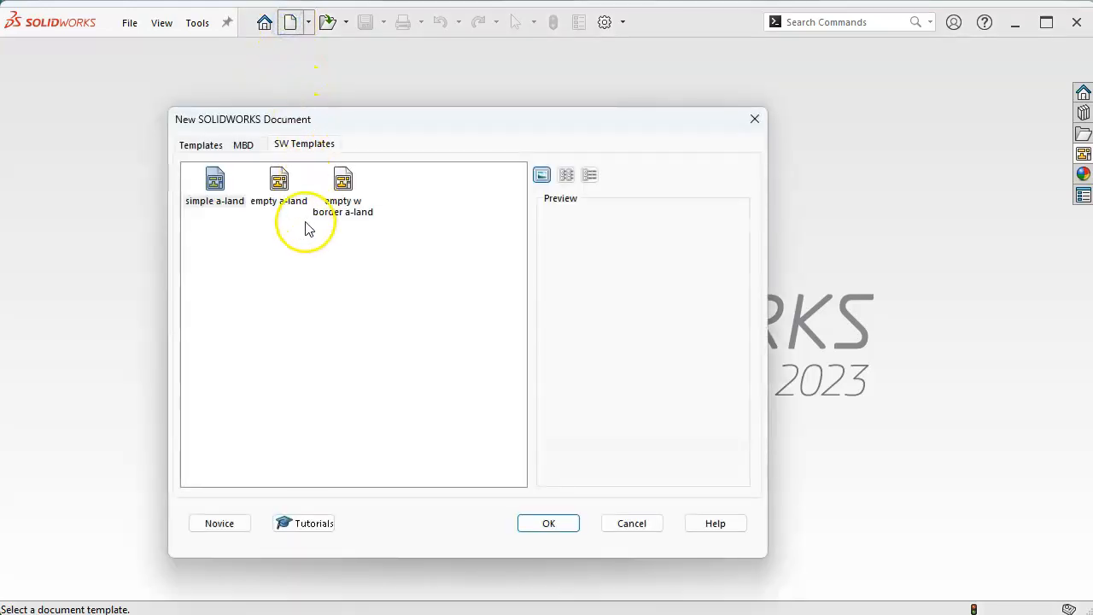
click(219, 183)
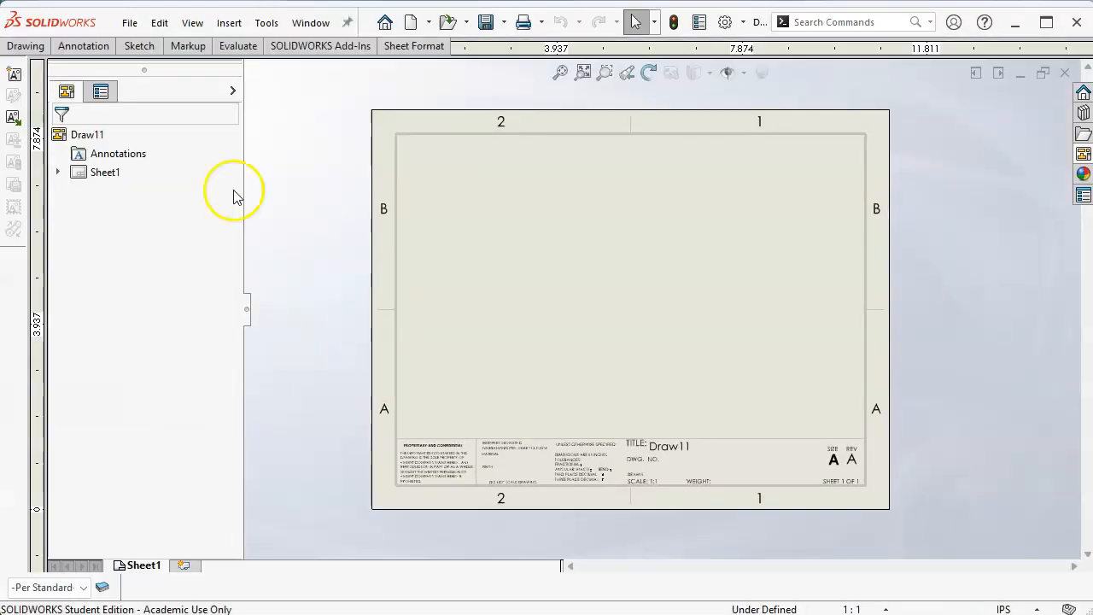
right_click(555, 335)
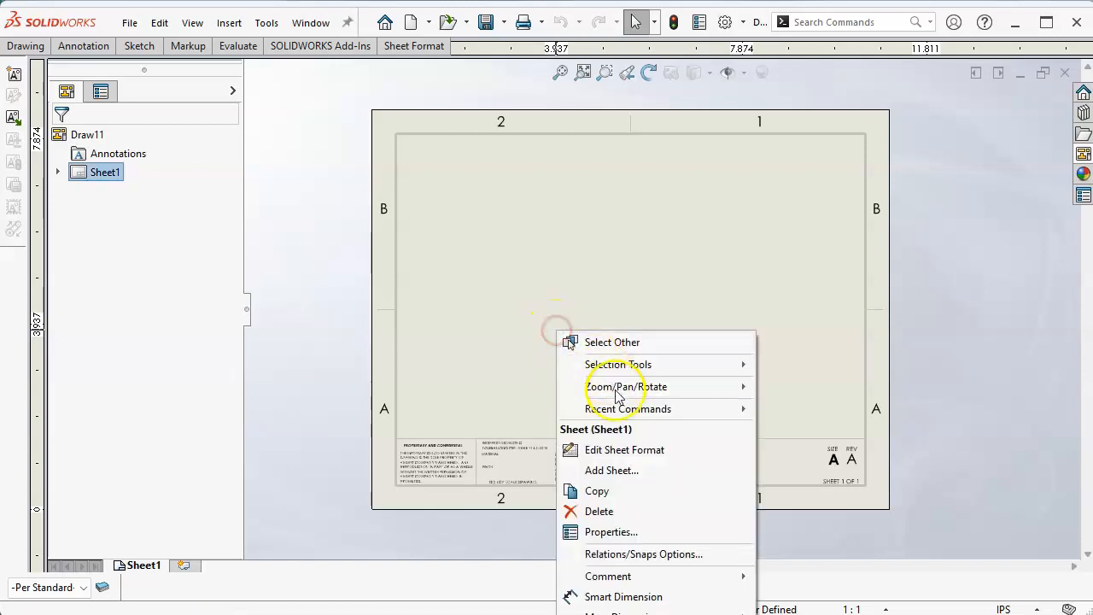
click(621, 449)
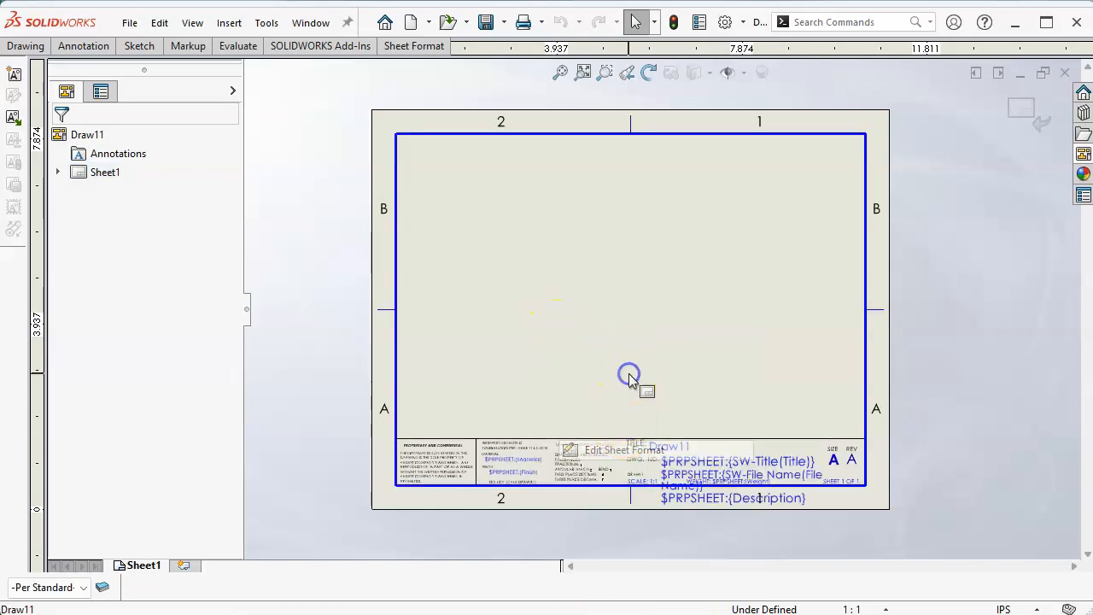
- Move the SIZE and REV labels and their A letters up in the title block, clearing space above the sheet number note
scroll(628, 373, down, 2)
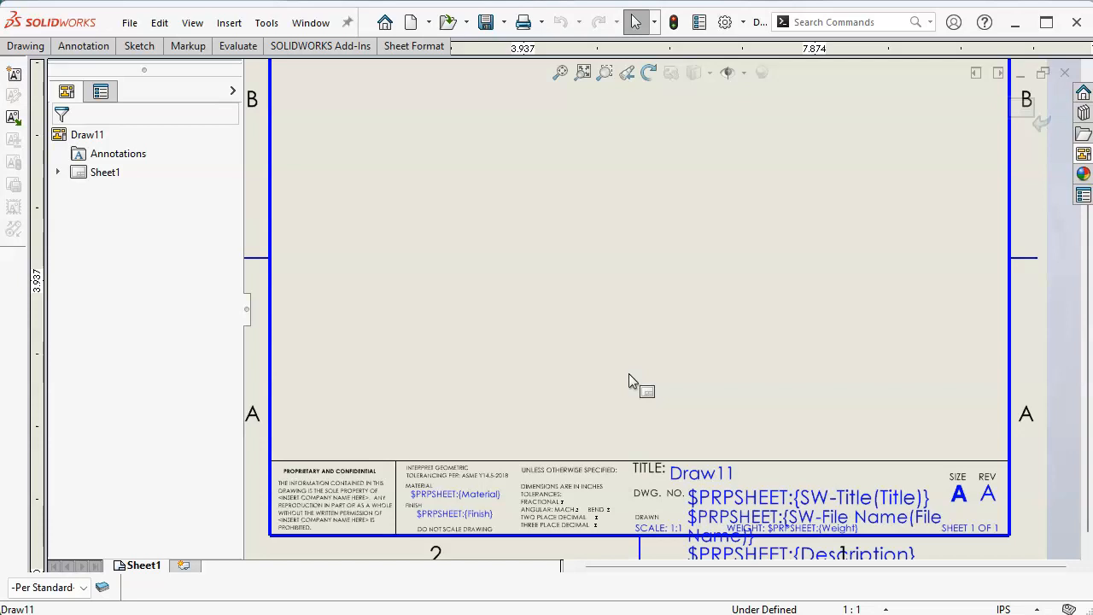
scroll(935, 512, down, 5)
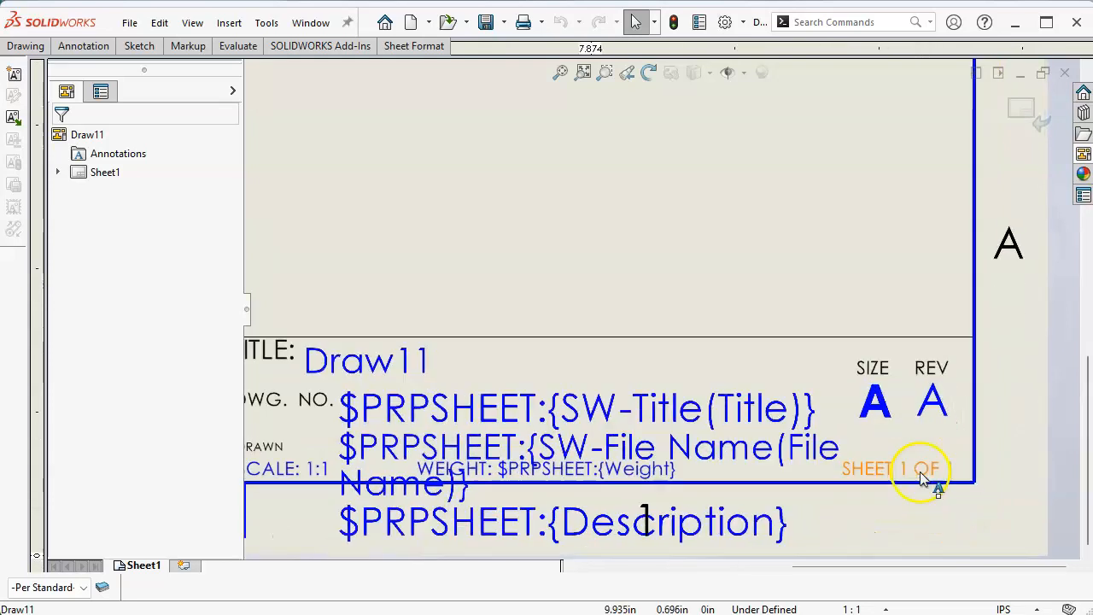
scroll(916, 466, down, 1)
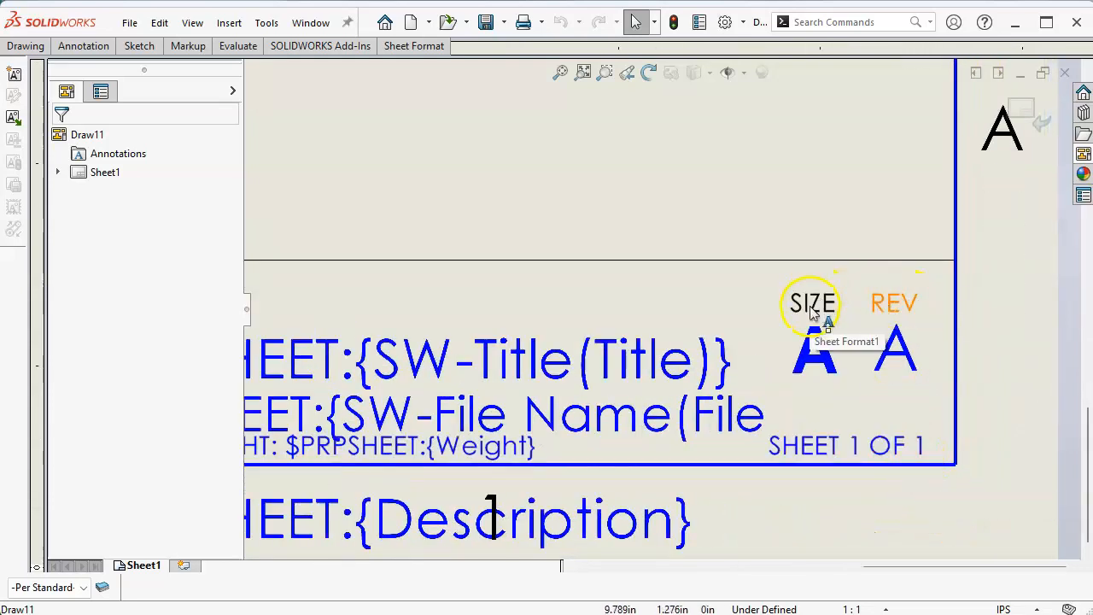
drag(761, 269, 905, 332)
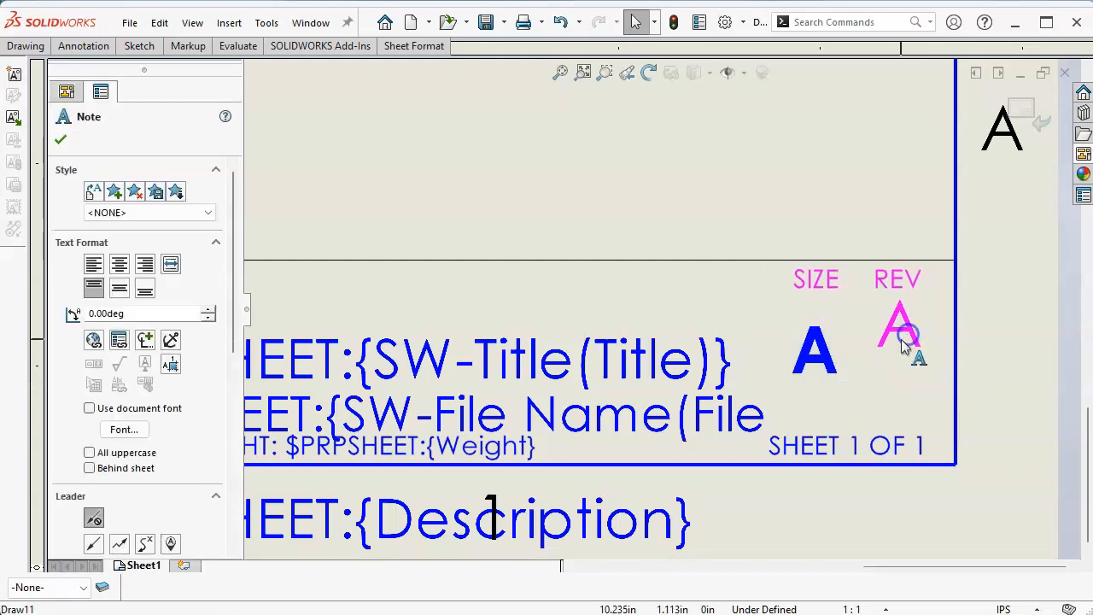
click(819, 363)
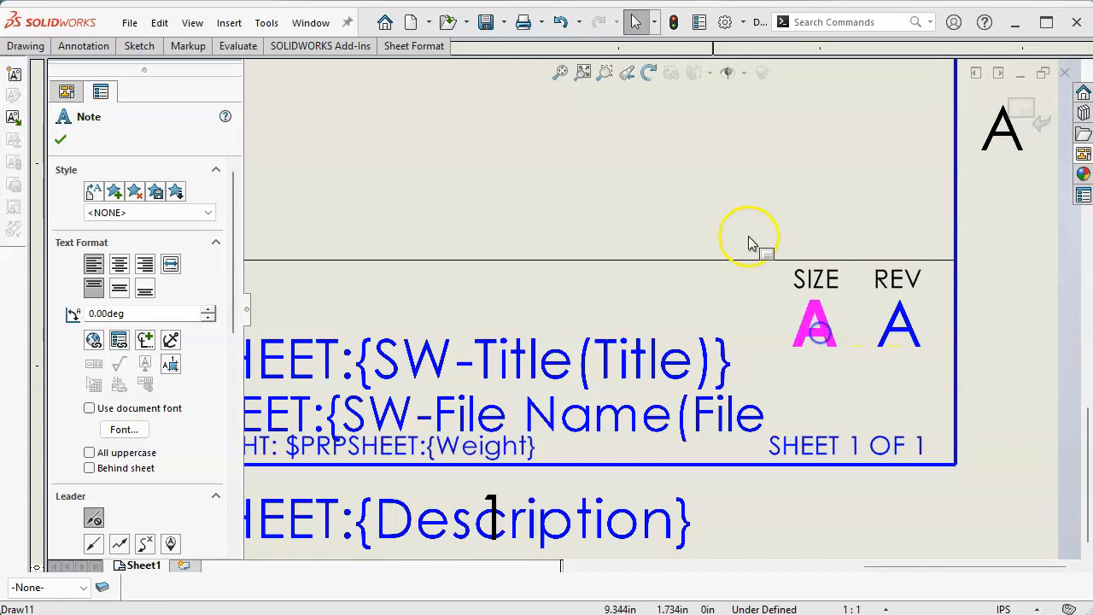
- Load the Third Angle block from My Drive > 2024 Spring MPT150 > SW Templates for insertion into the sheet format
click(666, 162)
right_click(668, 162)
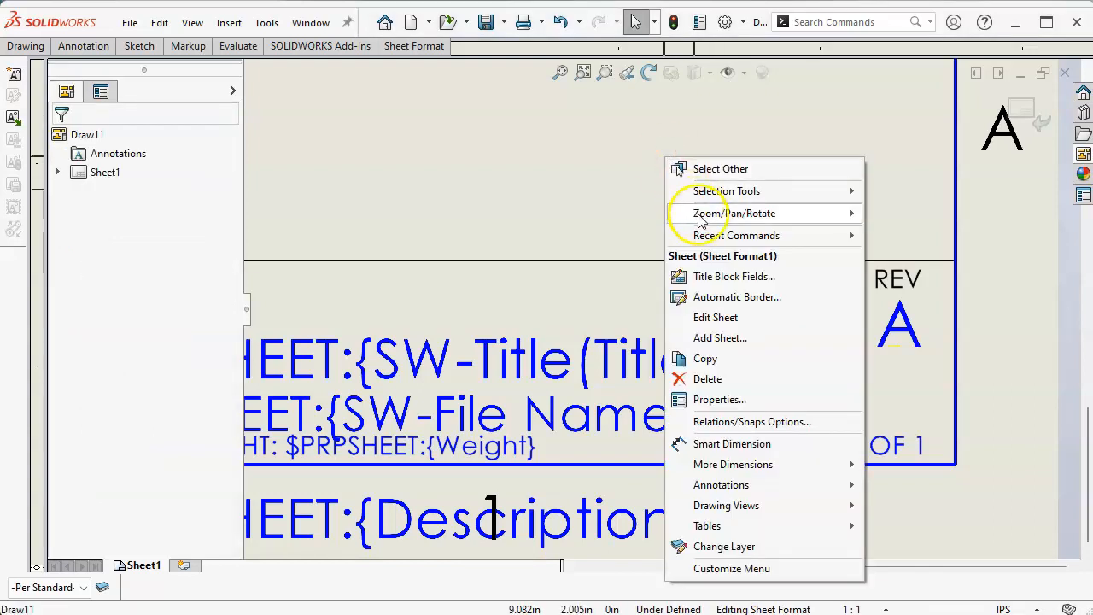
click(586, 193)
click(13, 118)
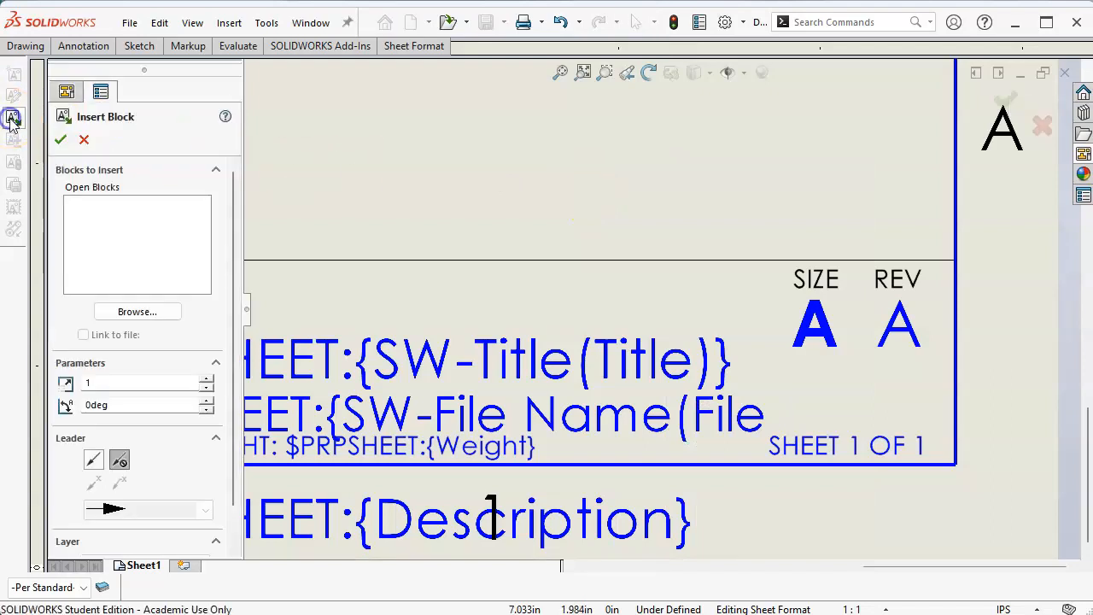
click(135, 310)
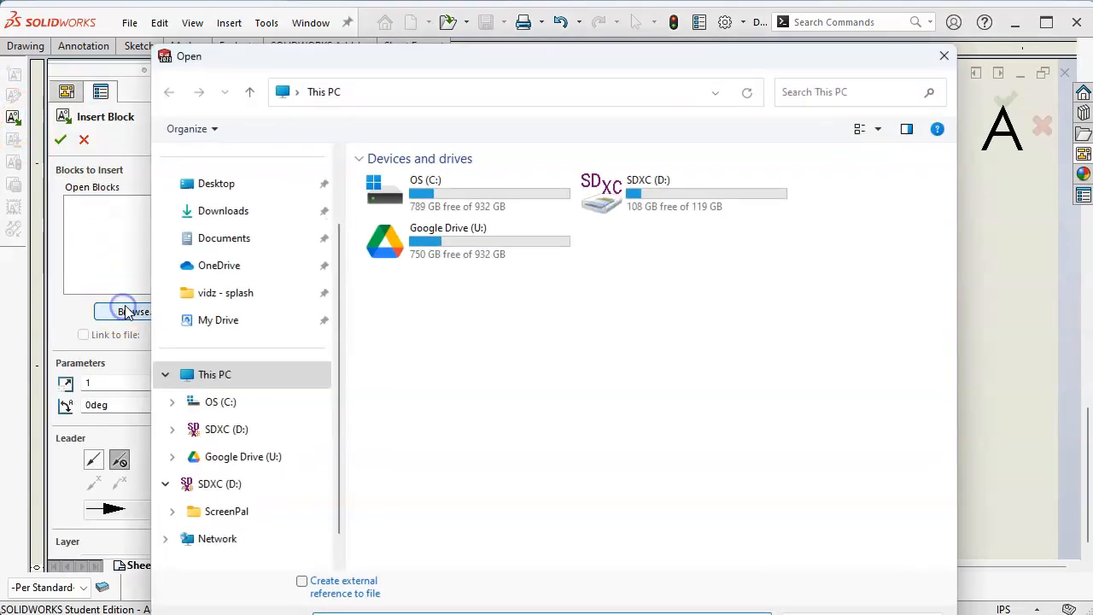
click(218, 319)
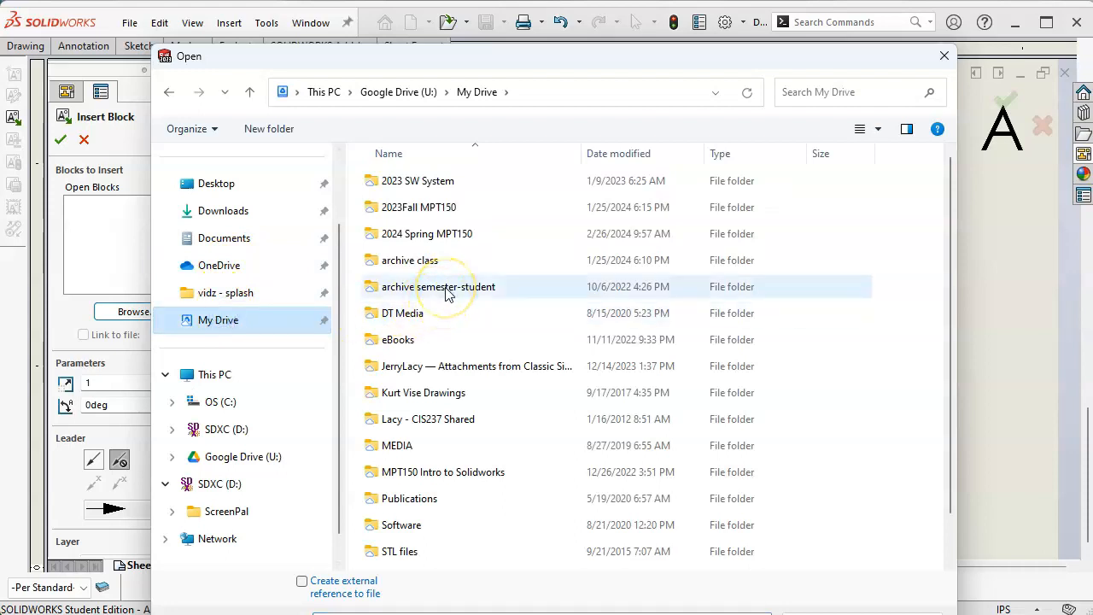
double_click(446, 237)
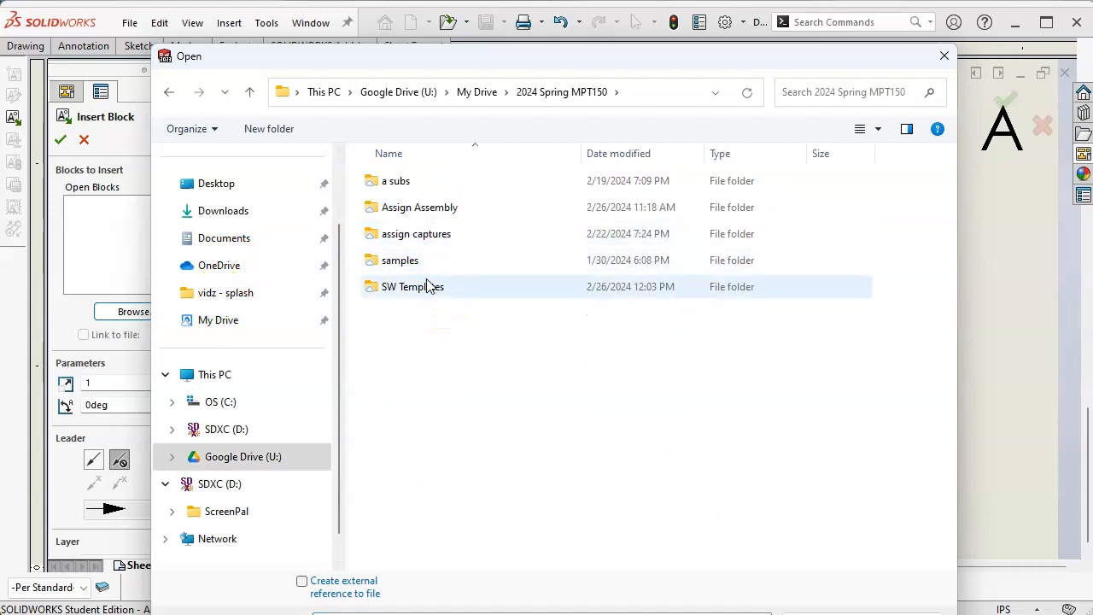
double_click(430, 286)
click(408, 207)
click(821, 613)
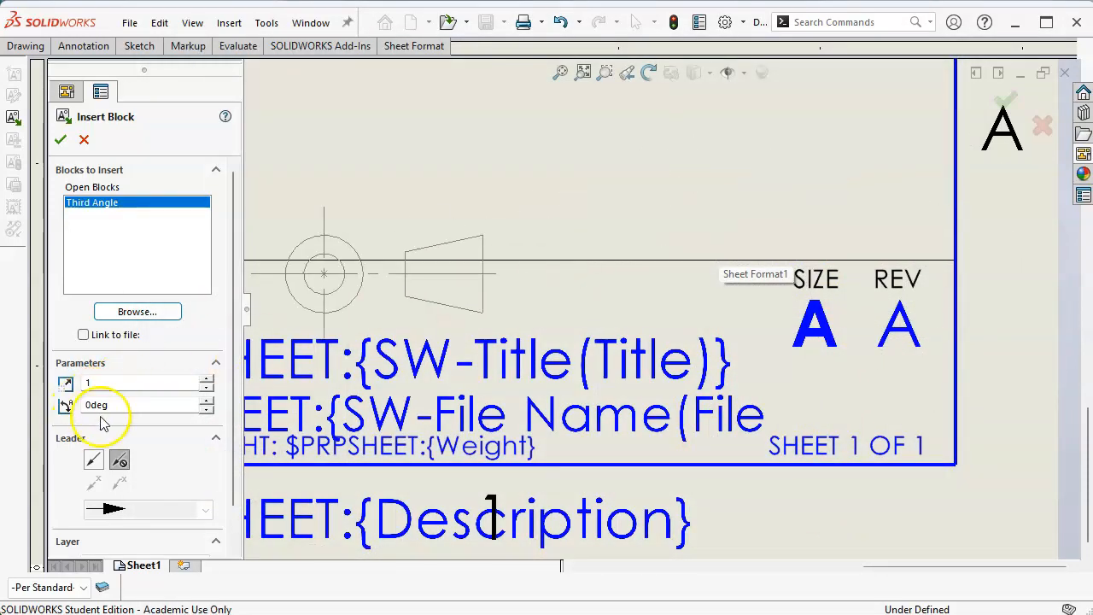
- Set the block scale to 0.5 and place one symbol between the size and revision letters and the sheet number note
click(115, 385)
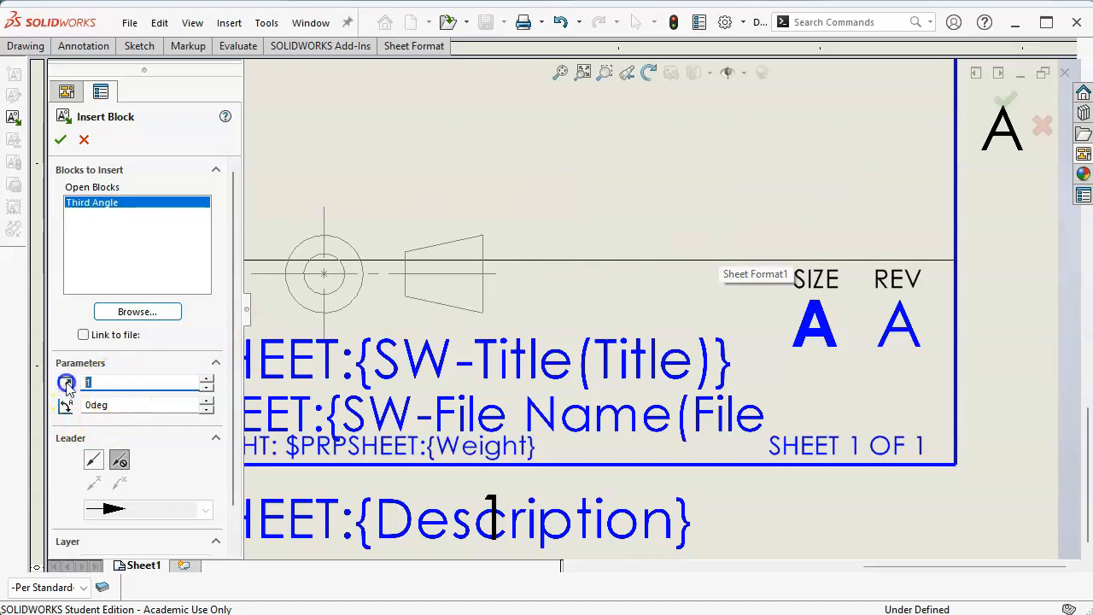
key(Tab)
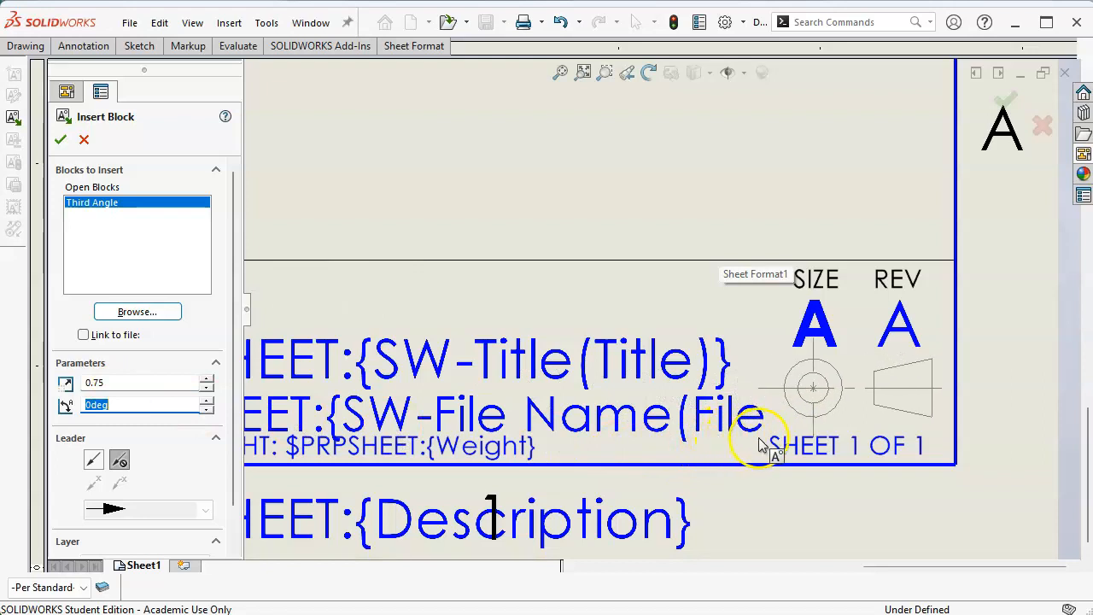
click(126, 385)
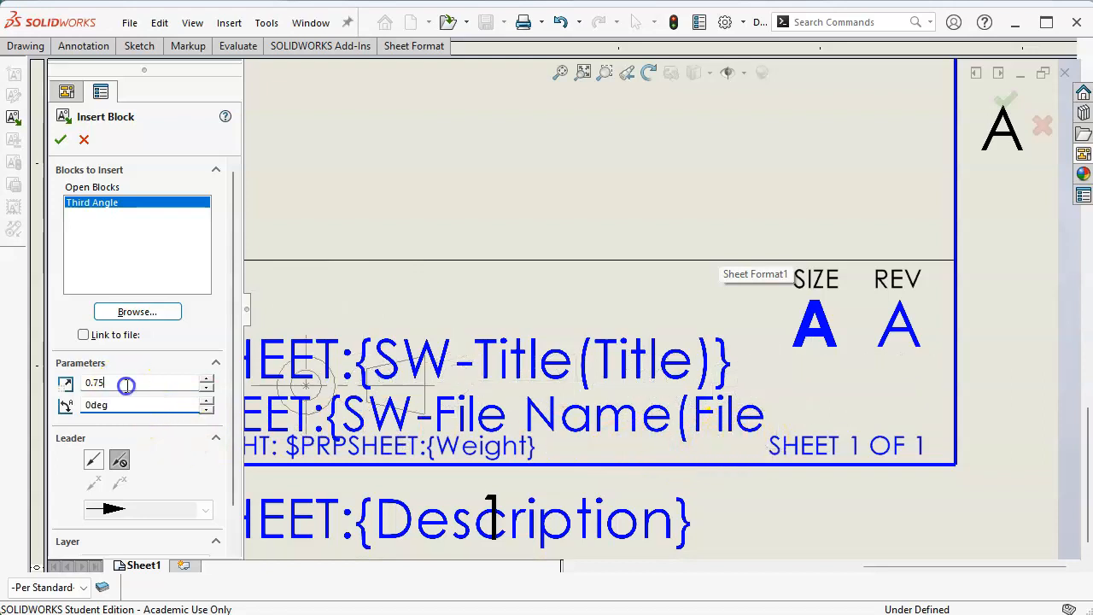
text(.5)
key(Tab)
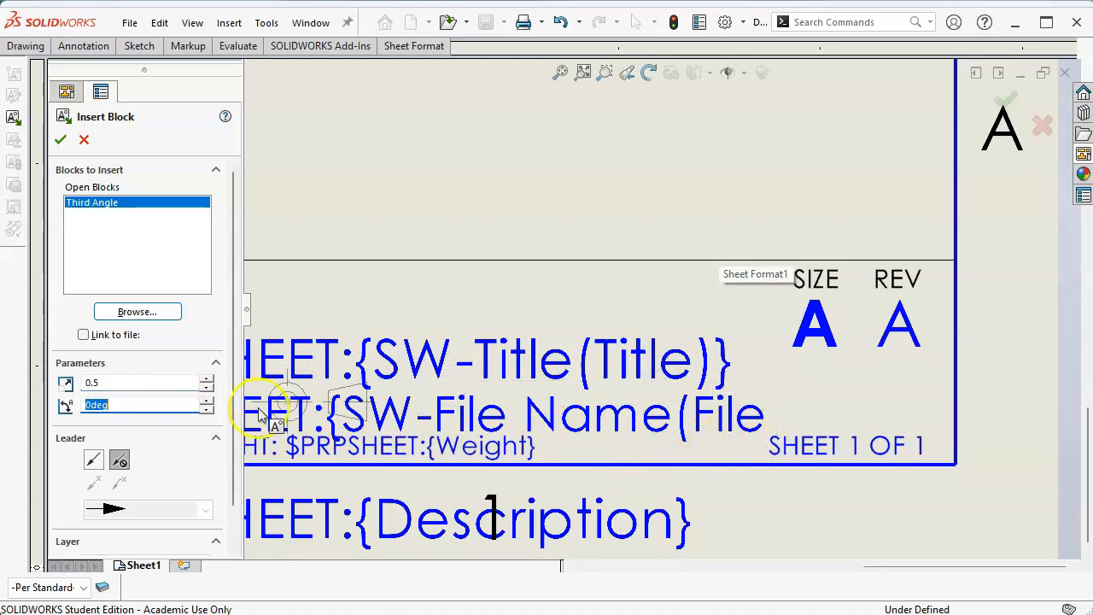
click(790, 429)
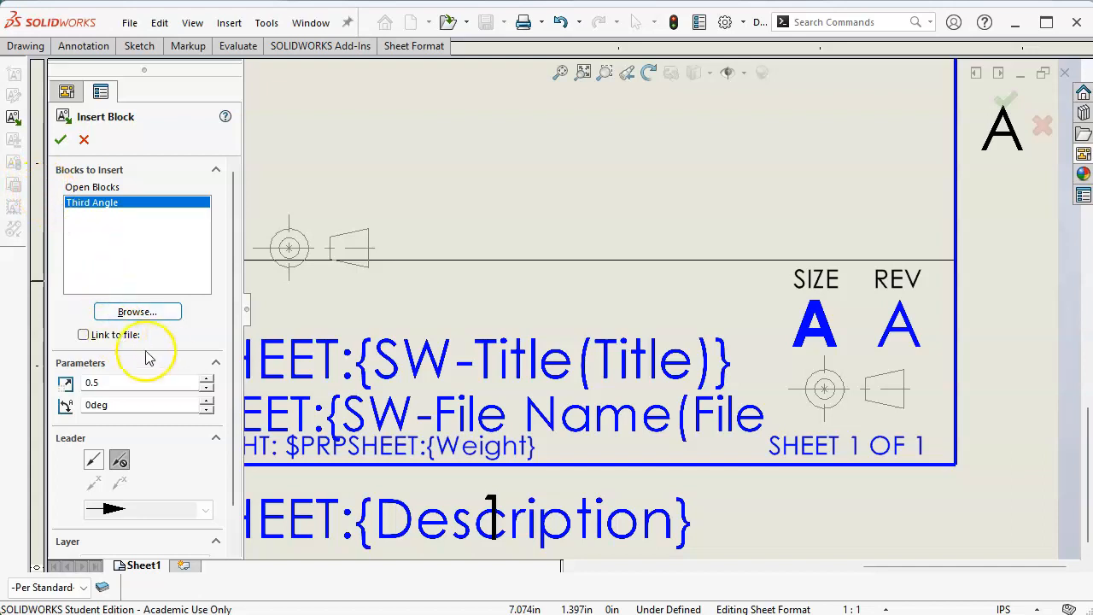
drag(230, 288, 230, 329)
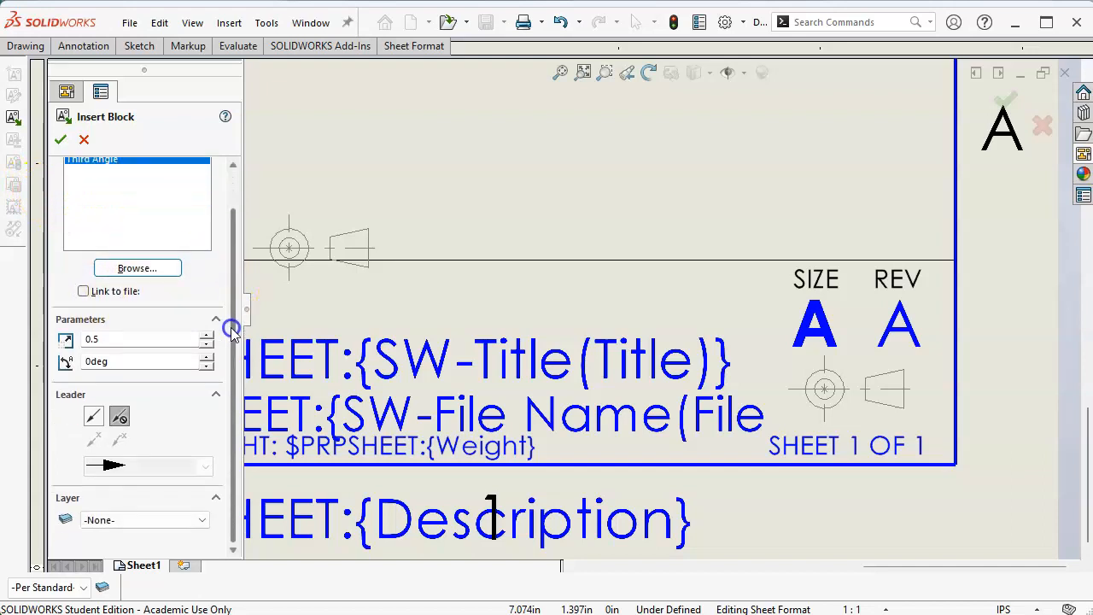
click(60, 141)
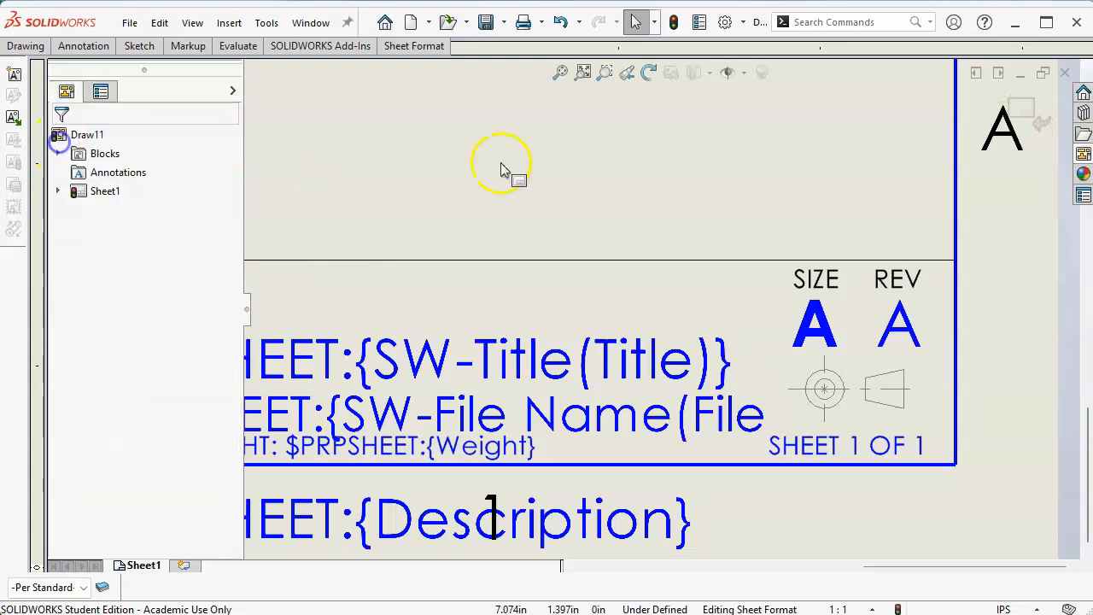
click(690, 160)
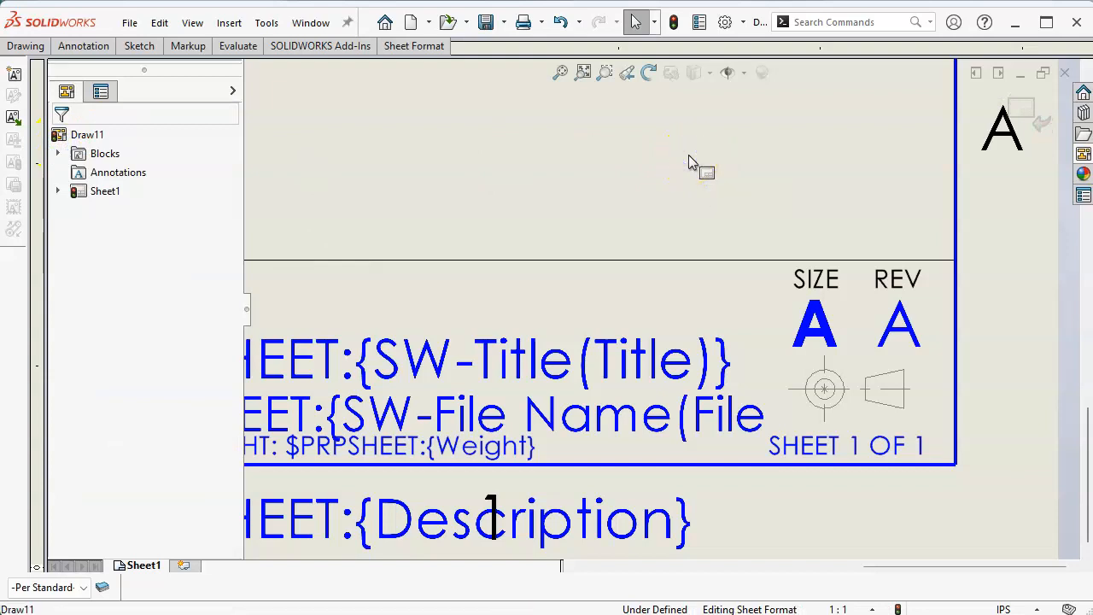
- Exit sheet format editing and rebuild the drawing to check the title block on the whole sheet
click(1015, 106)
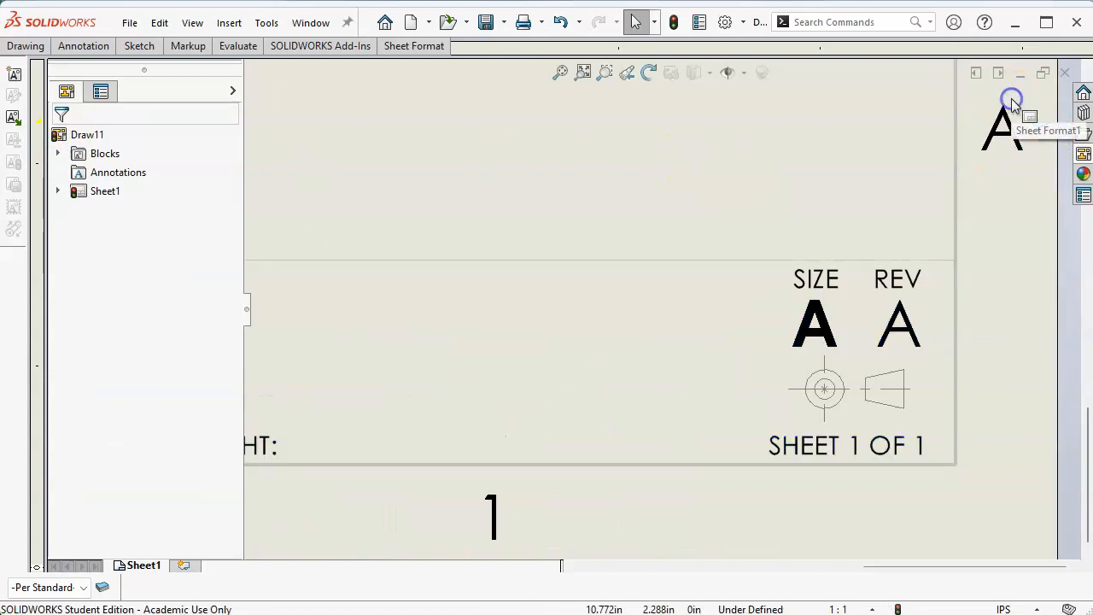
scroll(919, 256, up, 3)
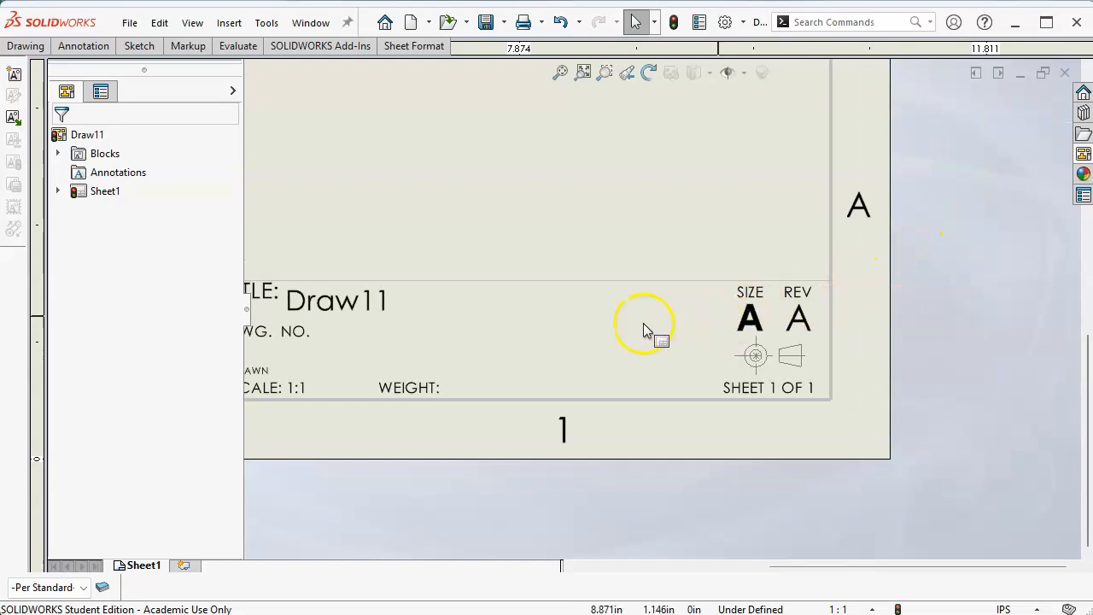
scroll(619, 316, up, 2)
scroll(556, 276, down, 1)
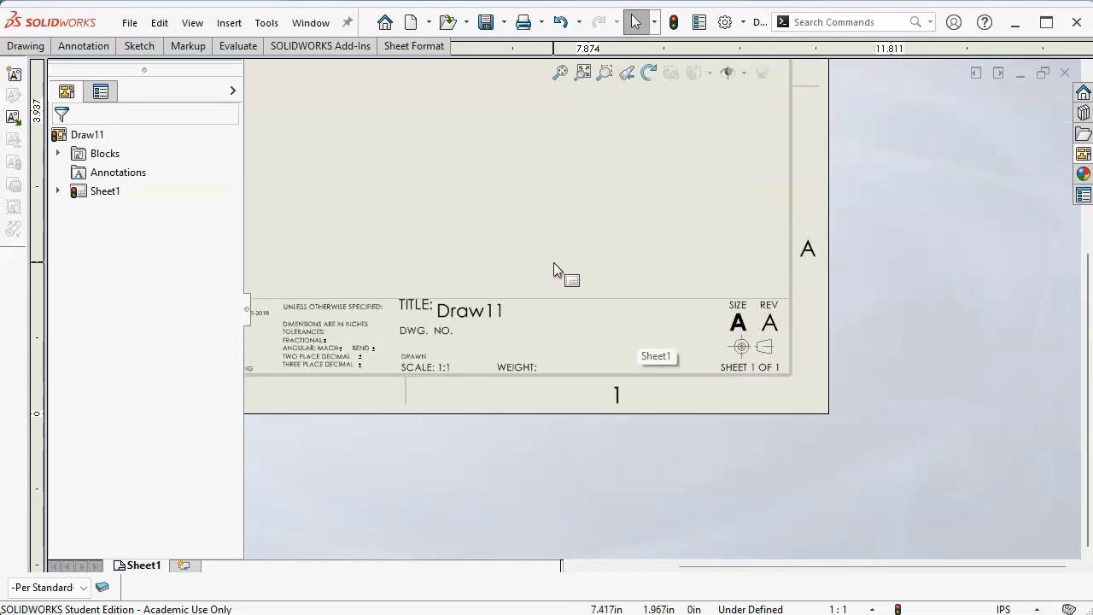
click(674, 21)
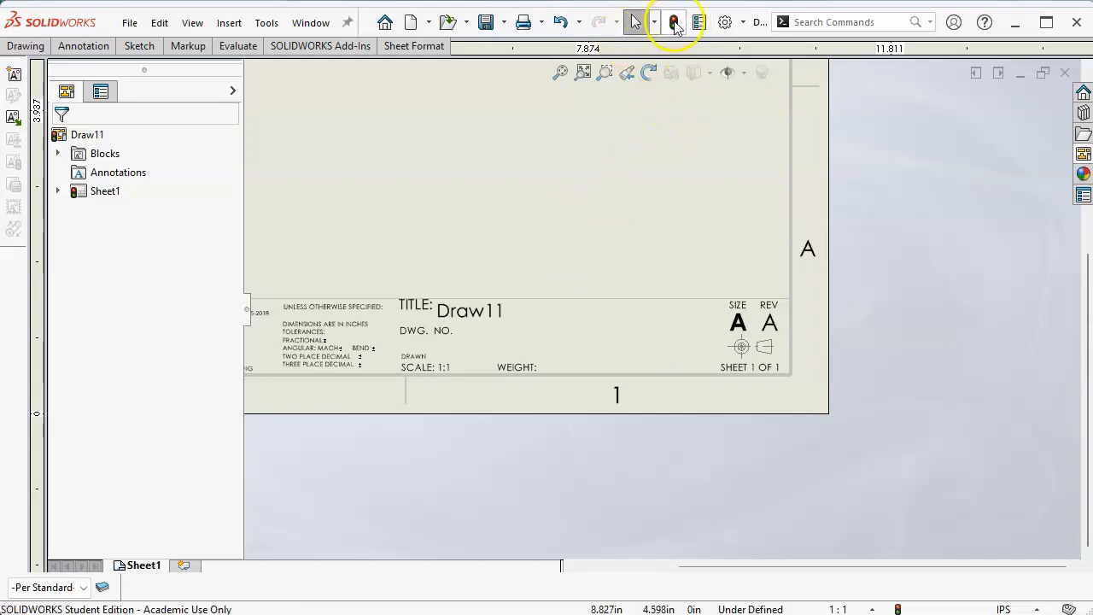
scroll(675, 162, up, 1)
scroll(546, 248, up, 1)
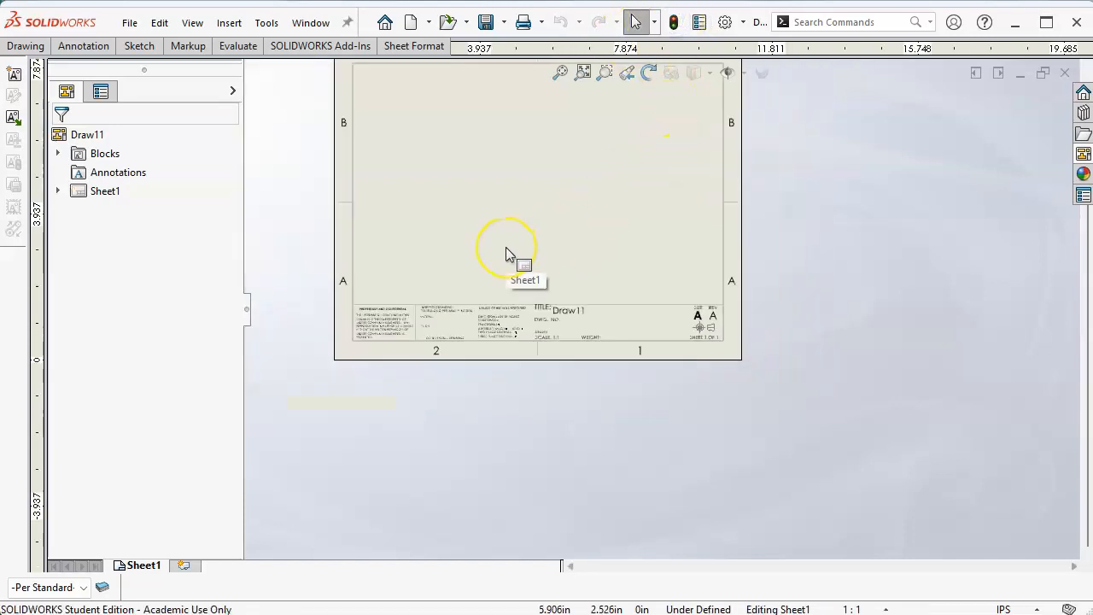
scroll(507, 255, down, 1)
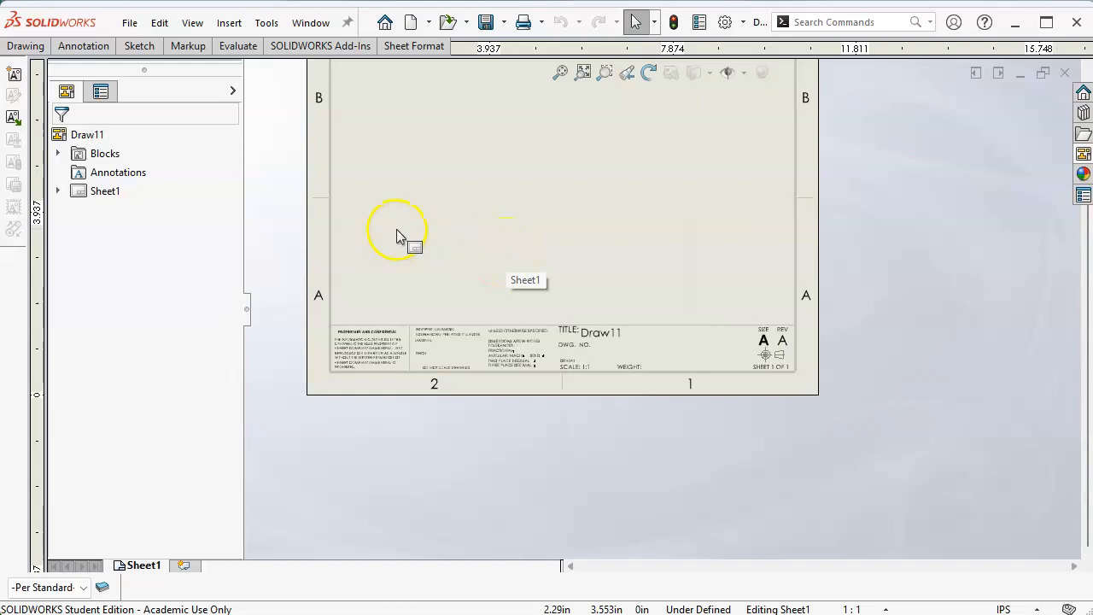
- Reopen the sheet format for editing and explode the Third Angle block above the sheet number note
right_click(602, 238)
click(674, 354)
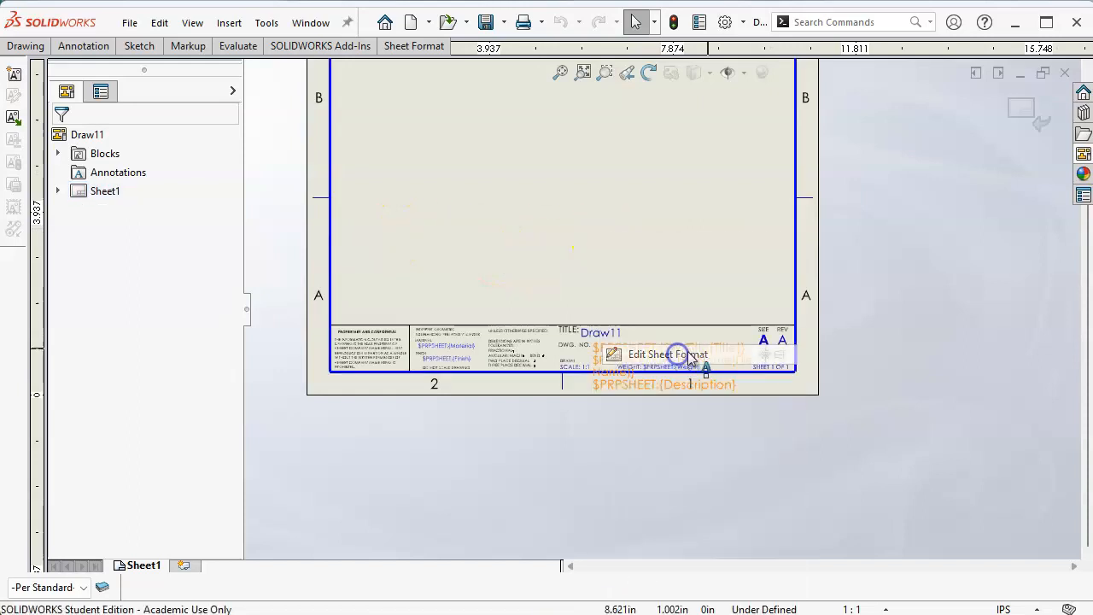
scroll(754, 350, down, 4)
scroll(750, 352, down, 1)
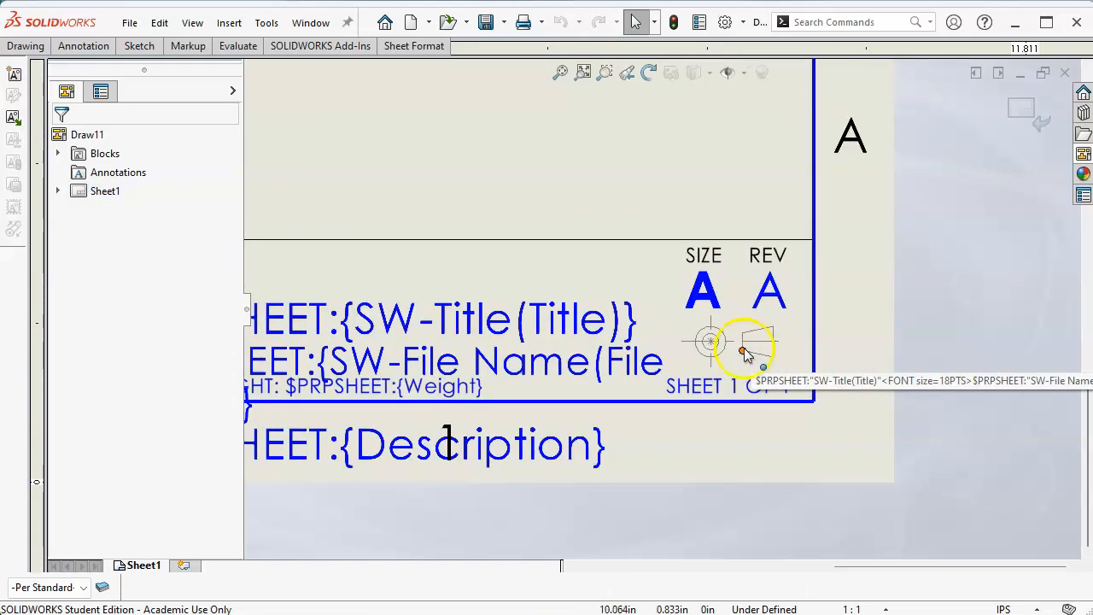
click(760, 357)
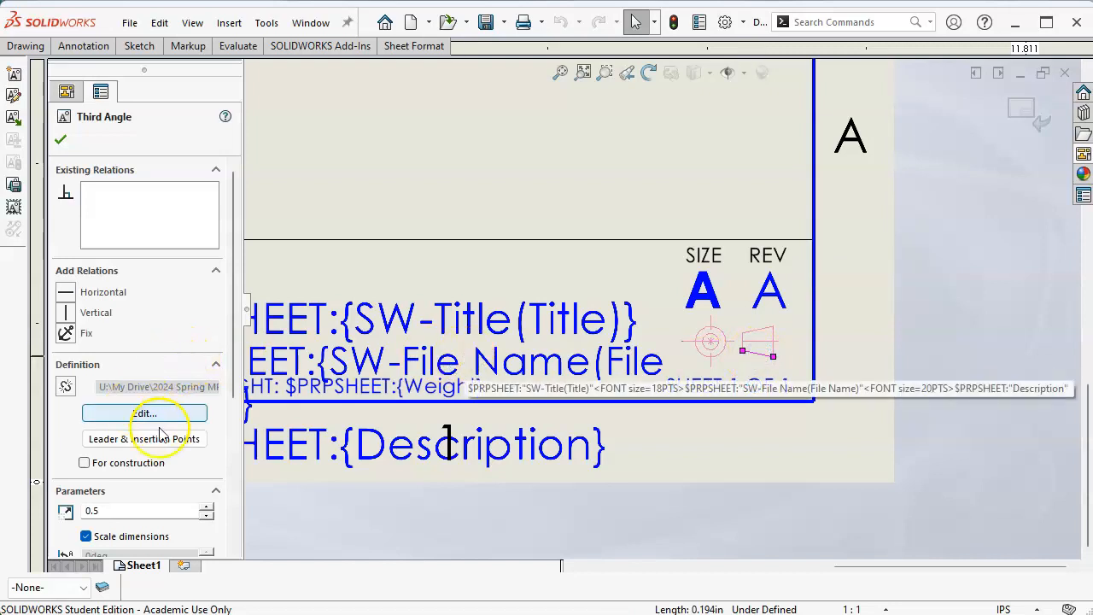
scroll(158, 435, down, 3)
scroll(160, 442, down, 1)
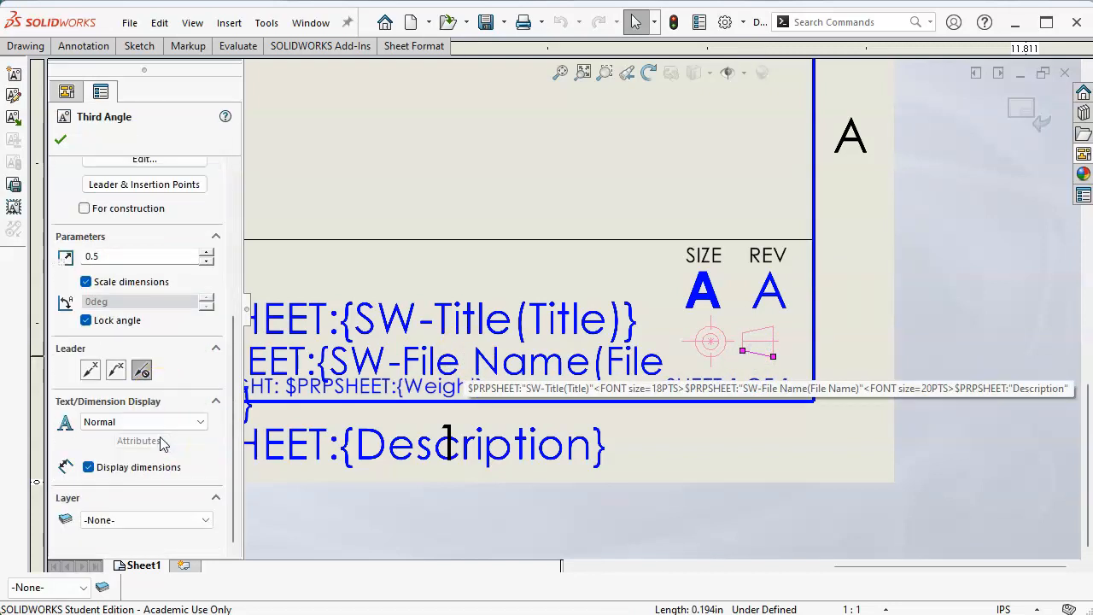
scroll(97, 213, up, 5)
click(61, 139)
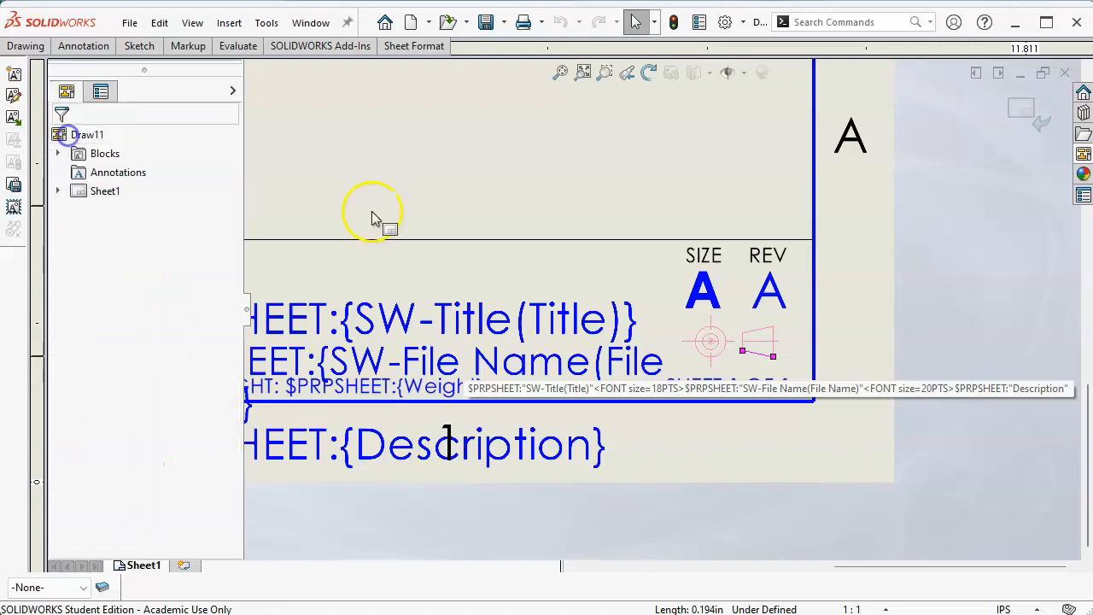
right_click(773, 331)
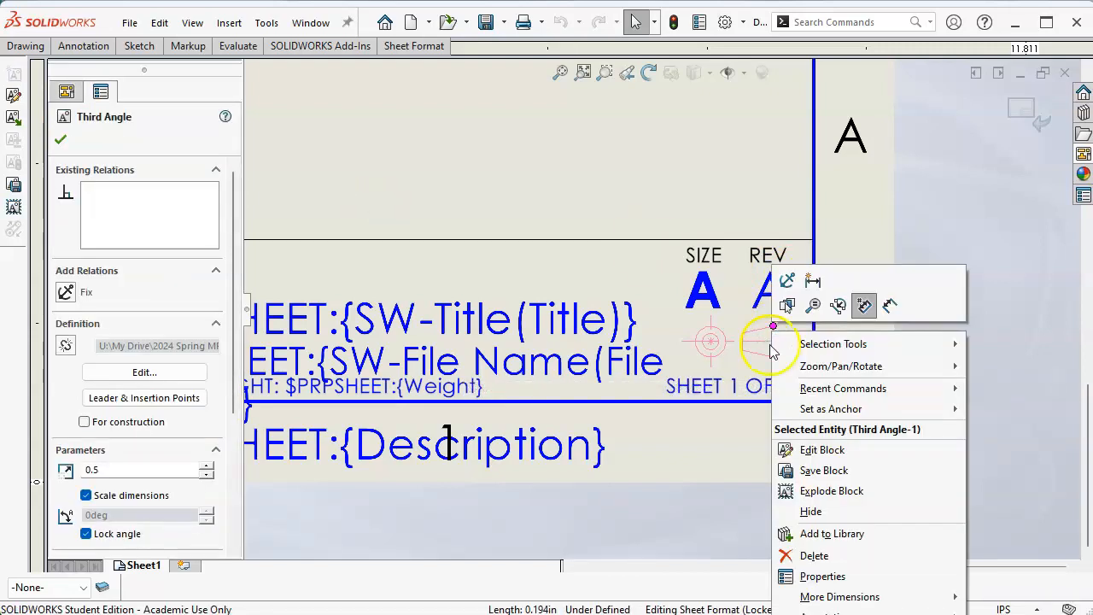
click(862, 490)
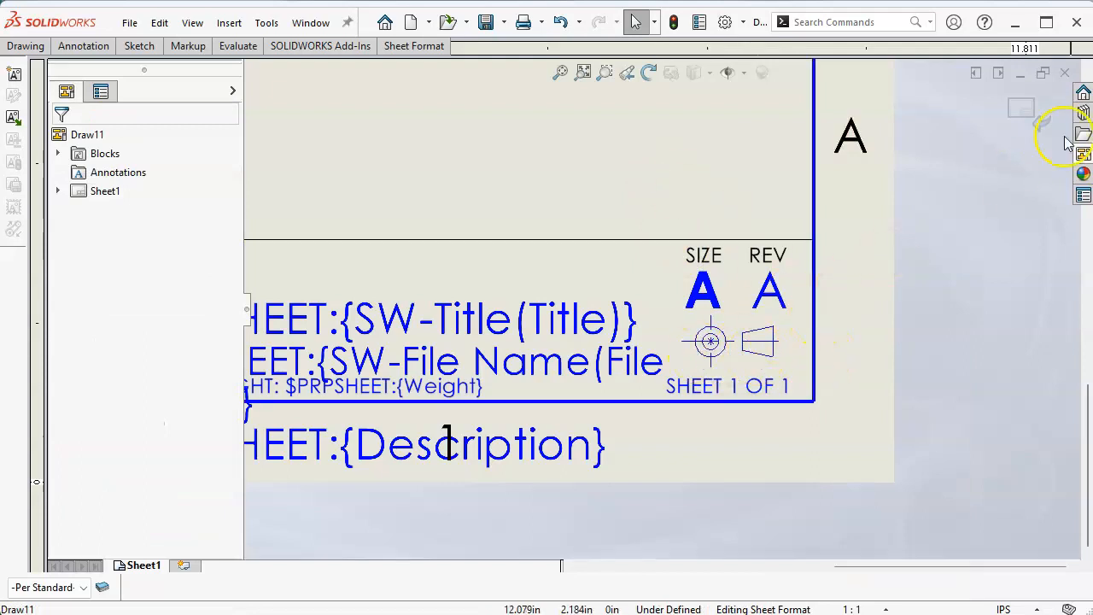
- Exit sheet format editing and check the exploded symbol in the title block on the whole sheet
click(1022, 109)
scroll(564, 166, up, 4)
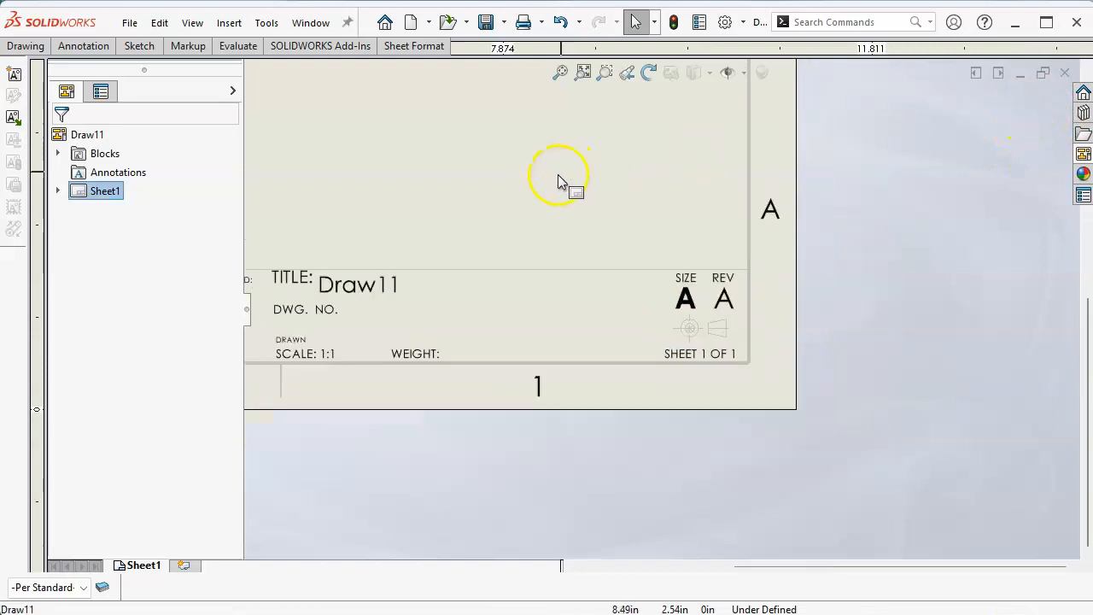
scroll(517, 195, down, 1)
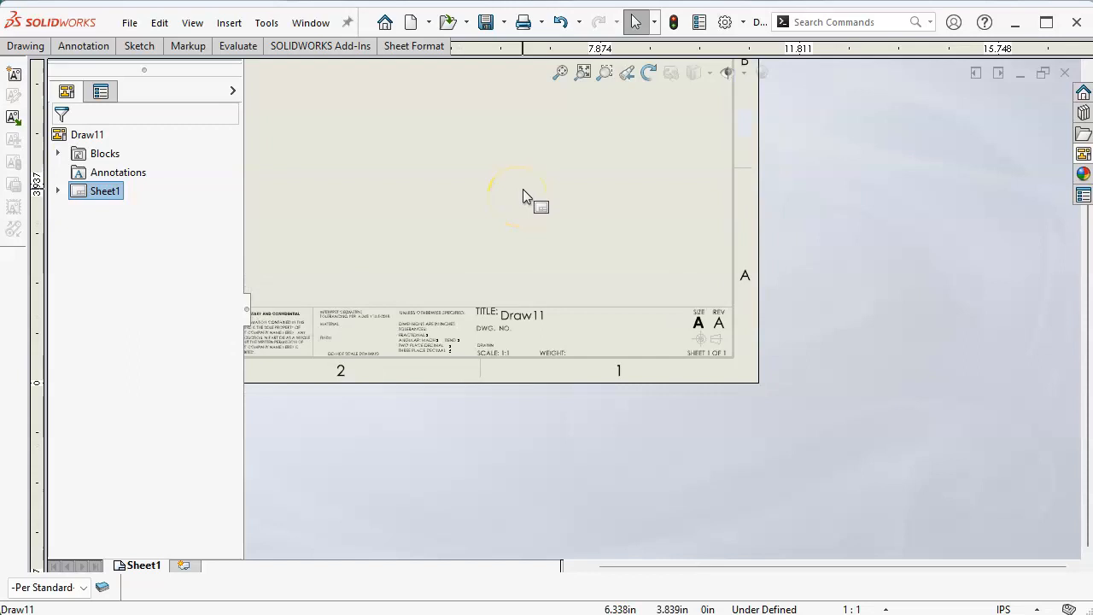
key(f)
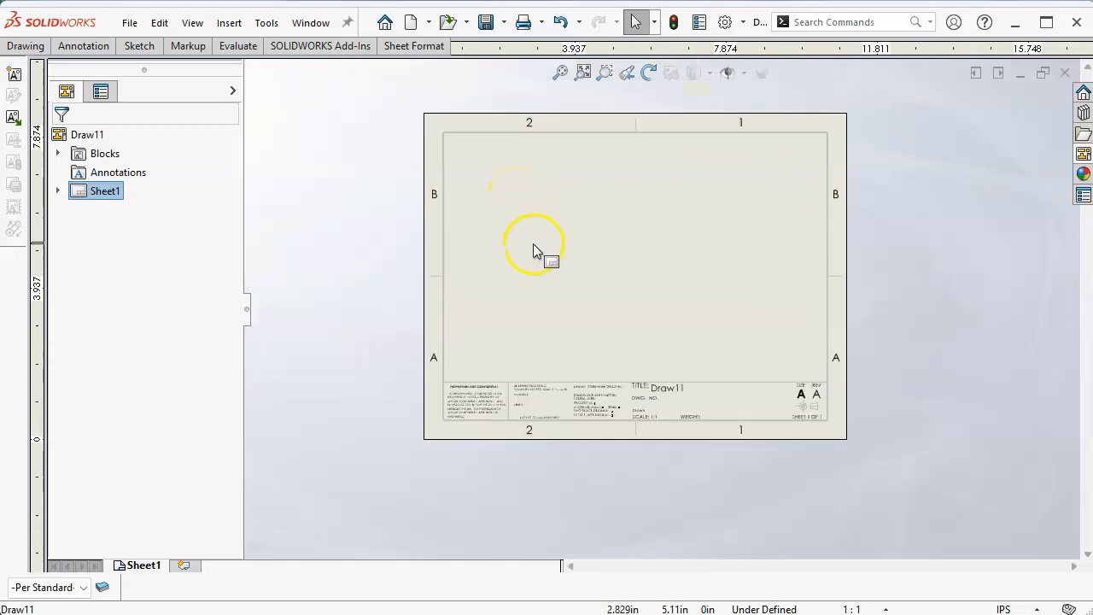
scroll(534, 250, down, 2)
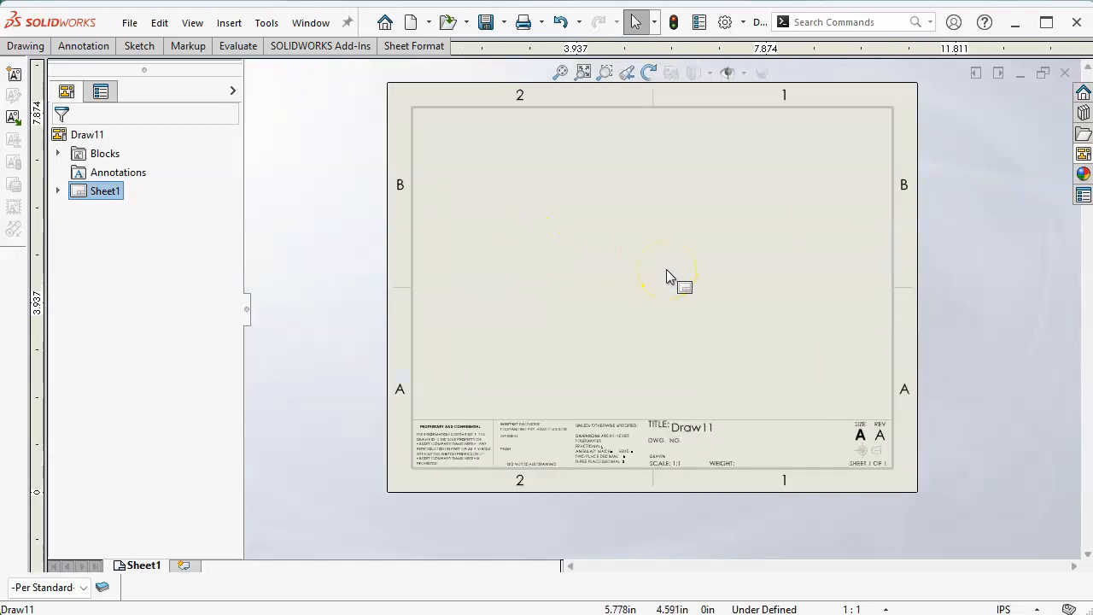
scroll(660, 211, down, 1)
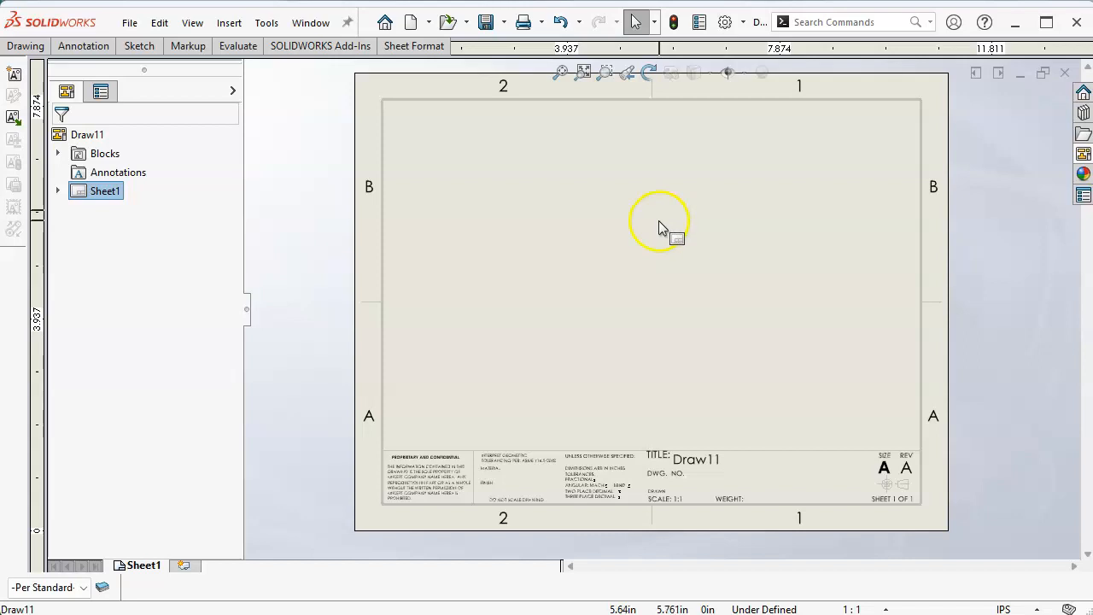
- Save the sheet format in My Drive > 2024 Spring MPT150 > SW Templates, replacing simple a - land.slddrt
click(129, 23)
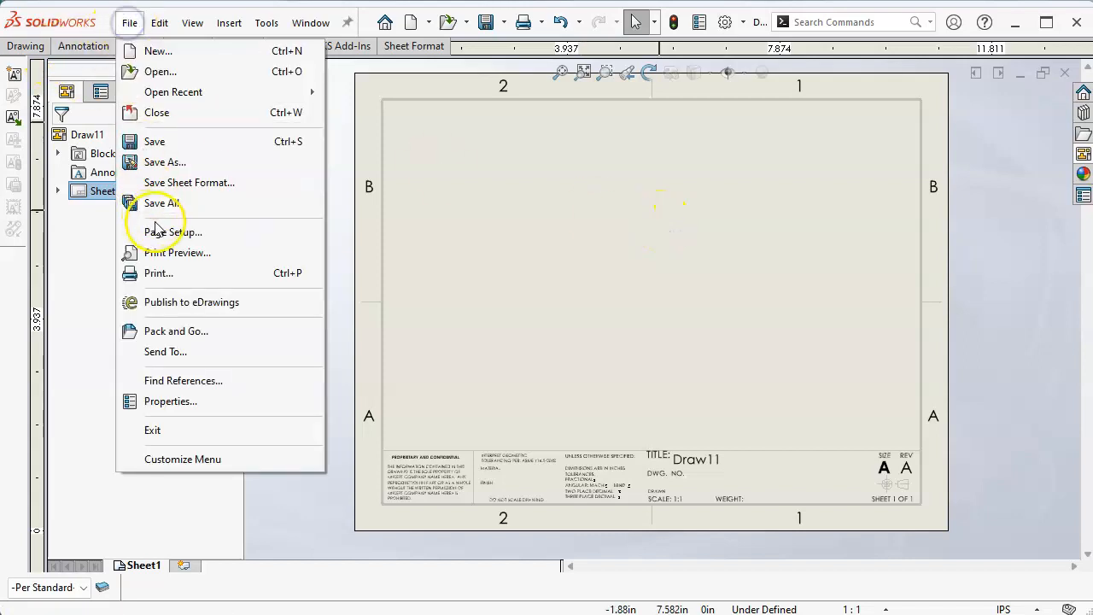
click(207, 182)
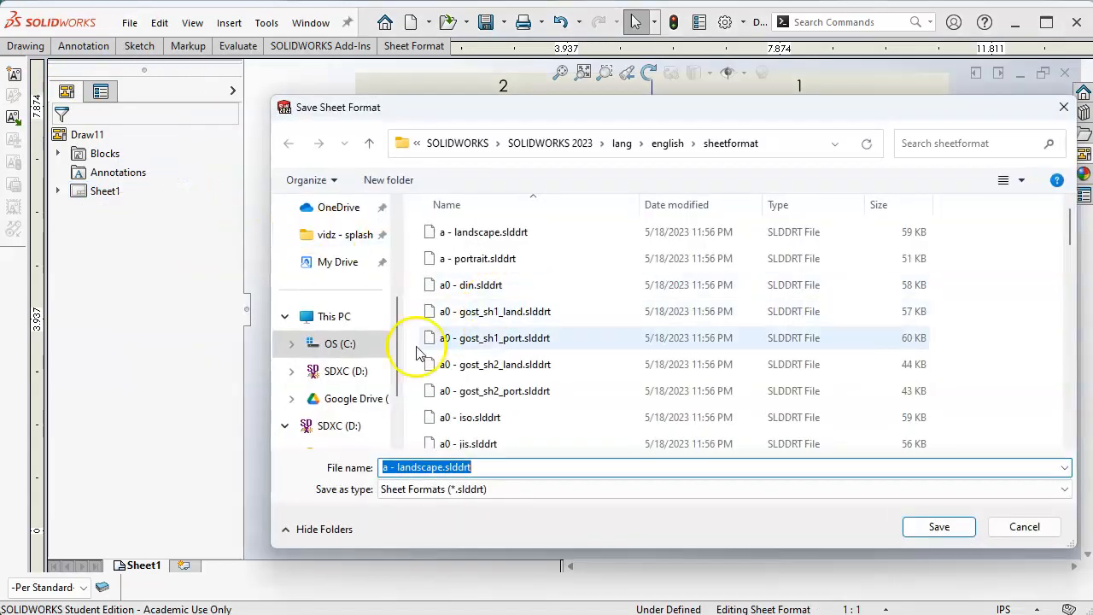
double_click(470, 284)
double_click(471, 338)
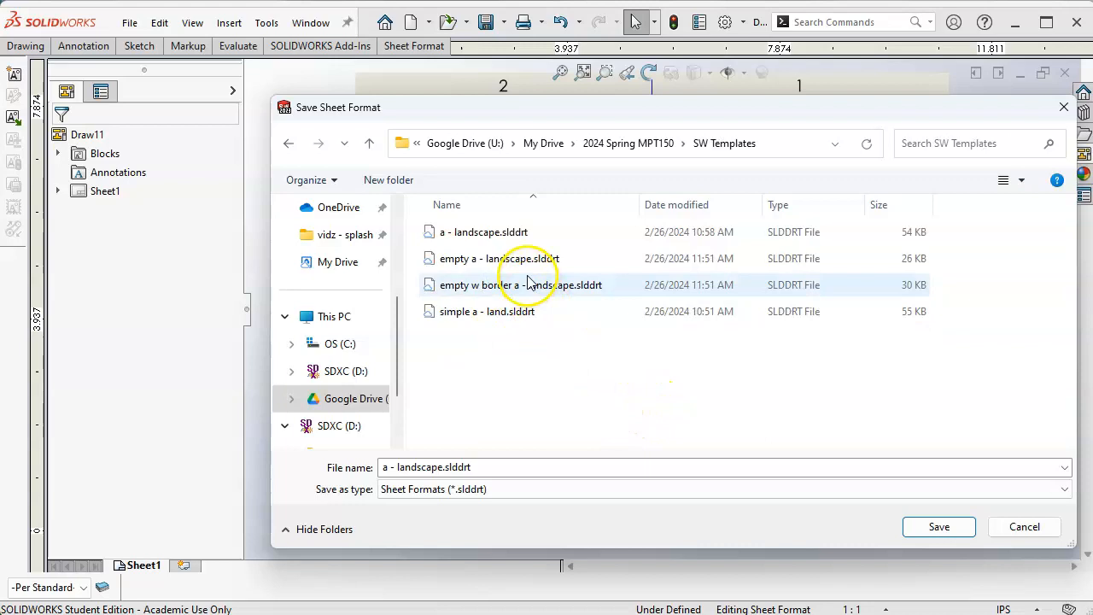
click(500, 314)
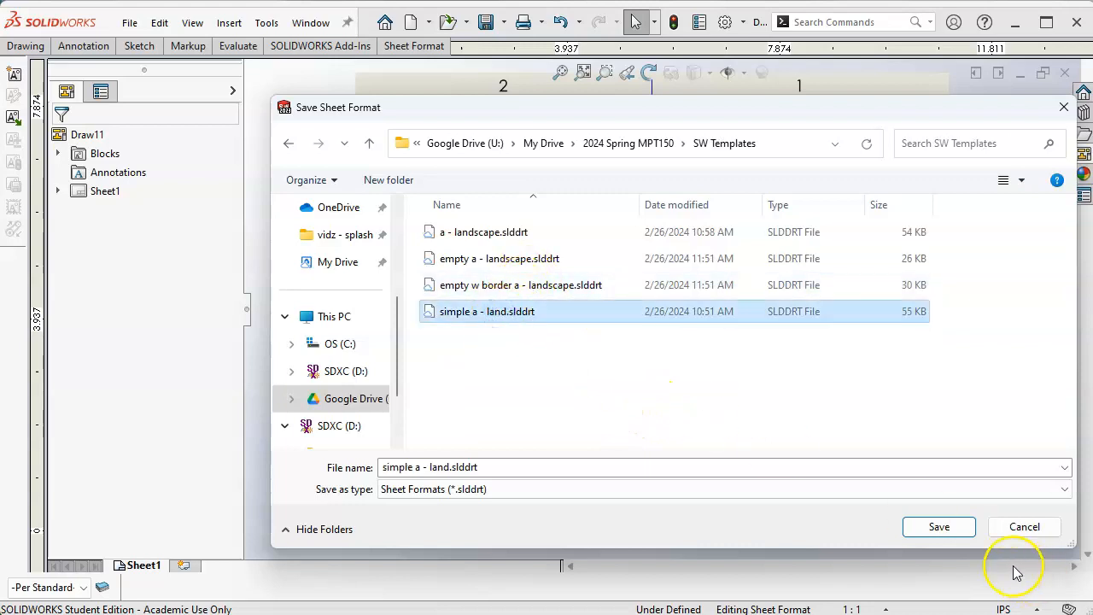
click(939, 528)
click(853, 449)
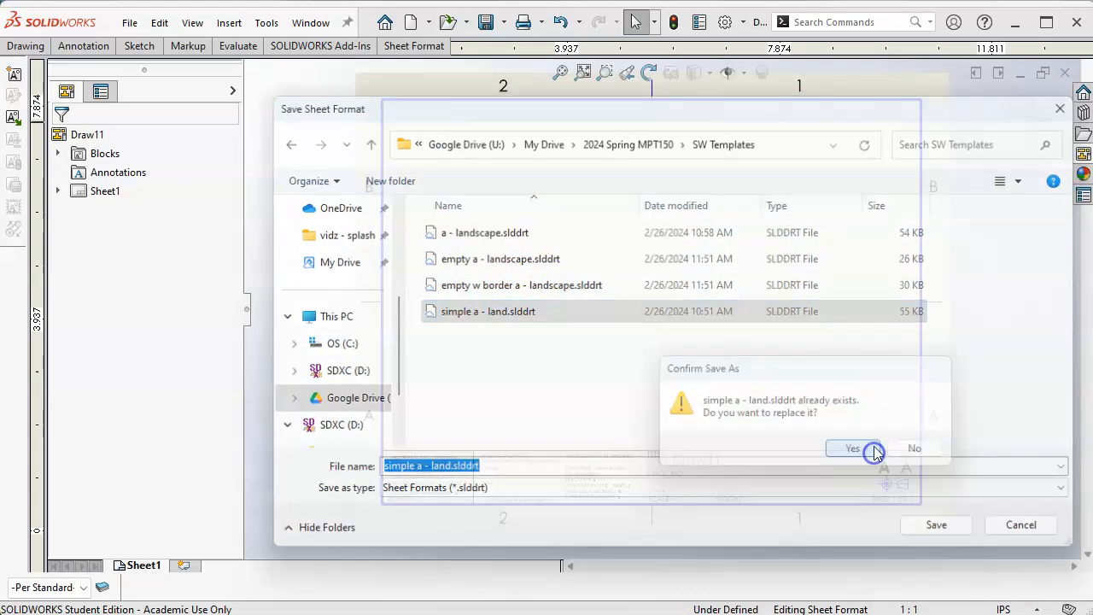
- Close the drawing without saving and create a new drawing from the simple a-land template in SW Templates
click(1063, 72)
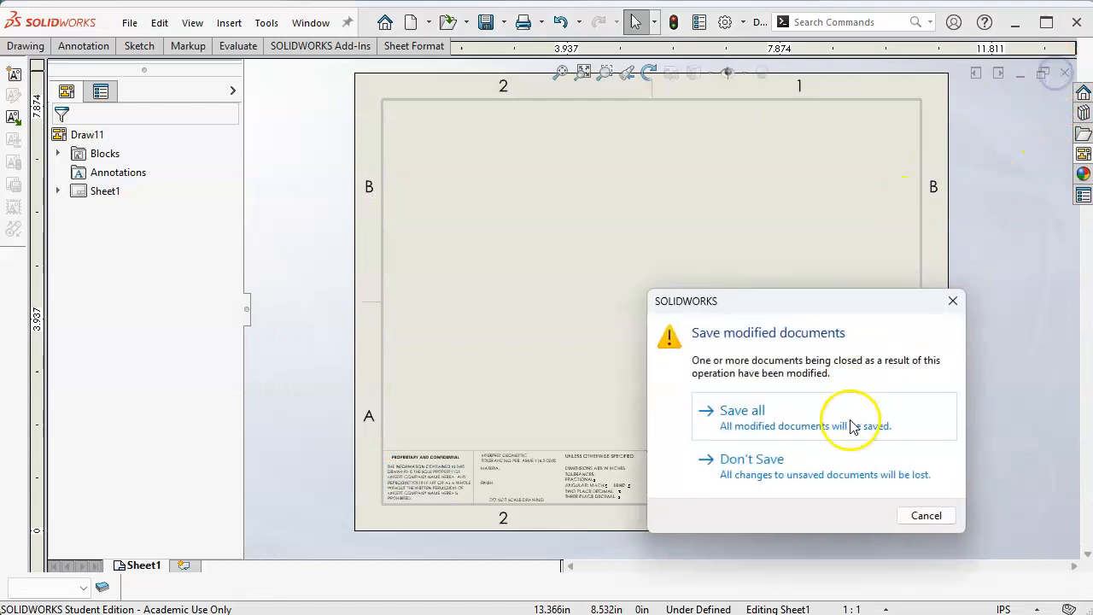
click(820, 475)
click(290, 24)
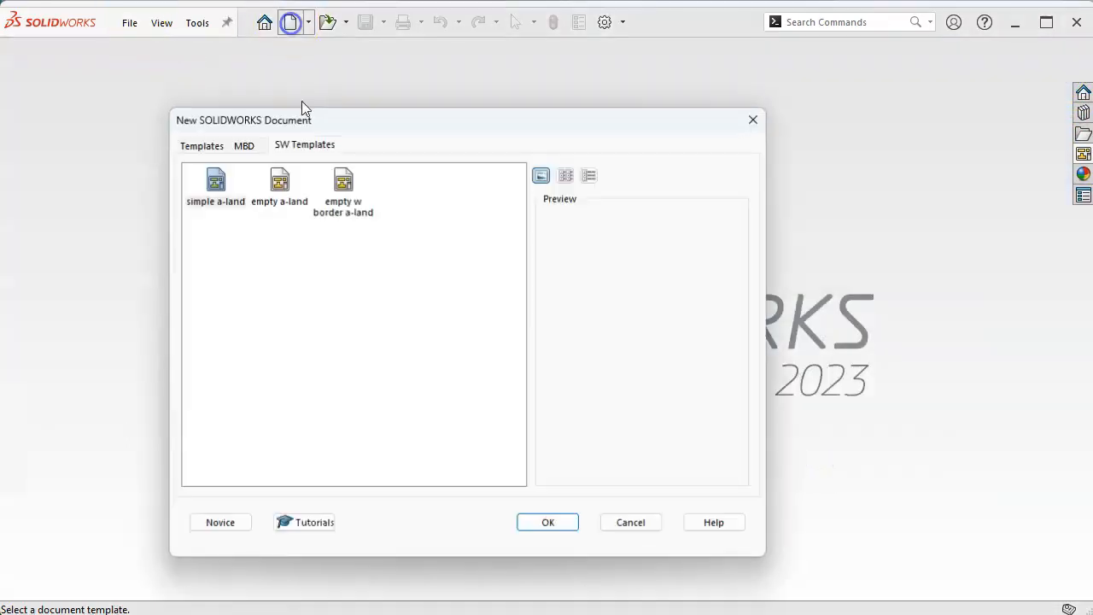
double_click(214, 183)
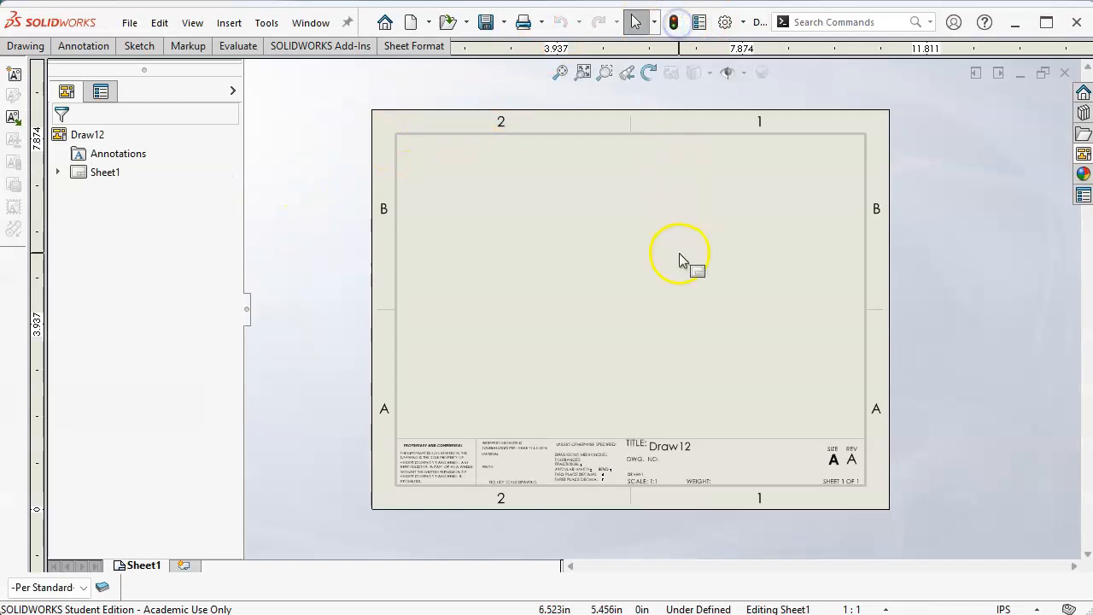
right_click(625, 307)
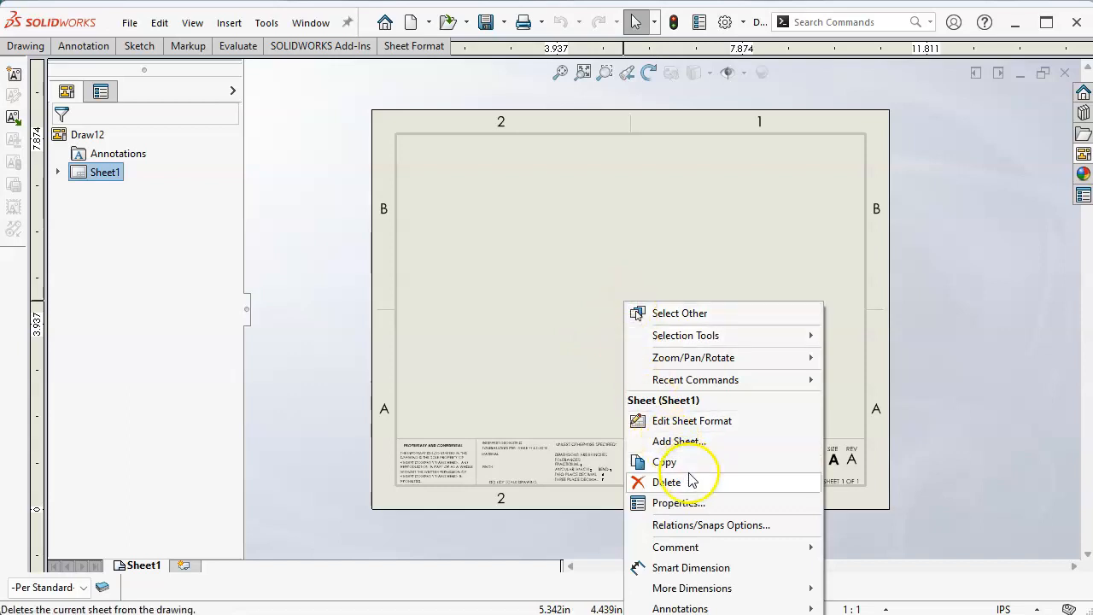
click(684, 421)
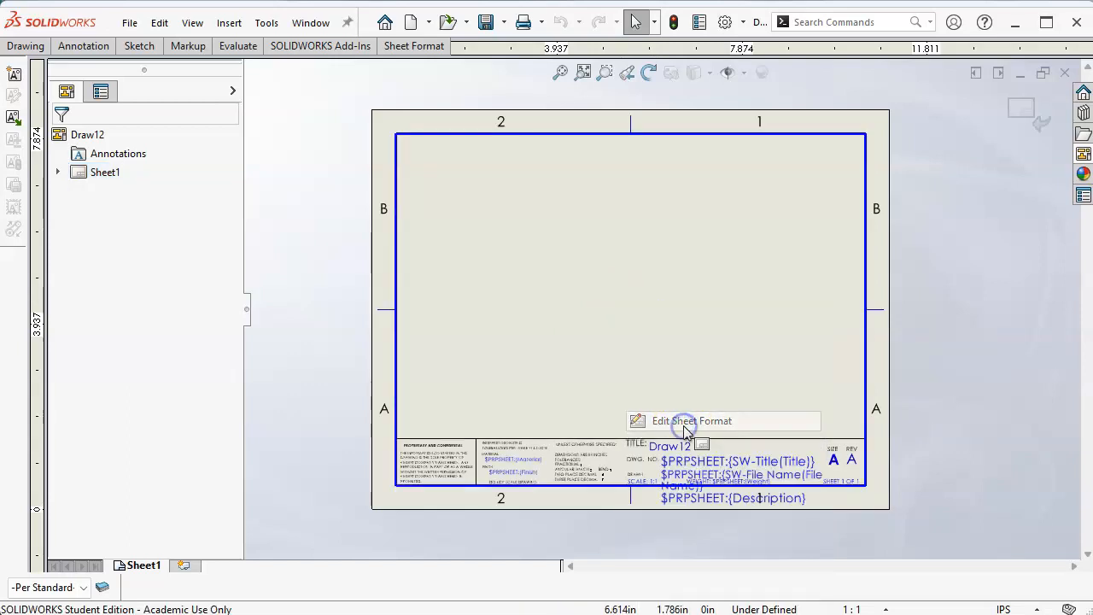
click(1039, 116)
- Apply the updated simple a - land sheet format to Sheet1 in its sheet properties
right_click(507, 313)
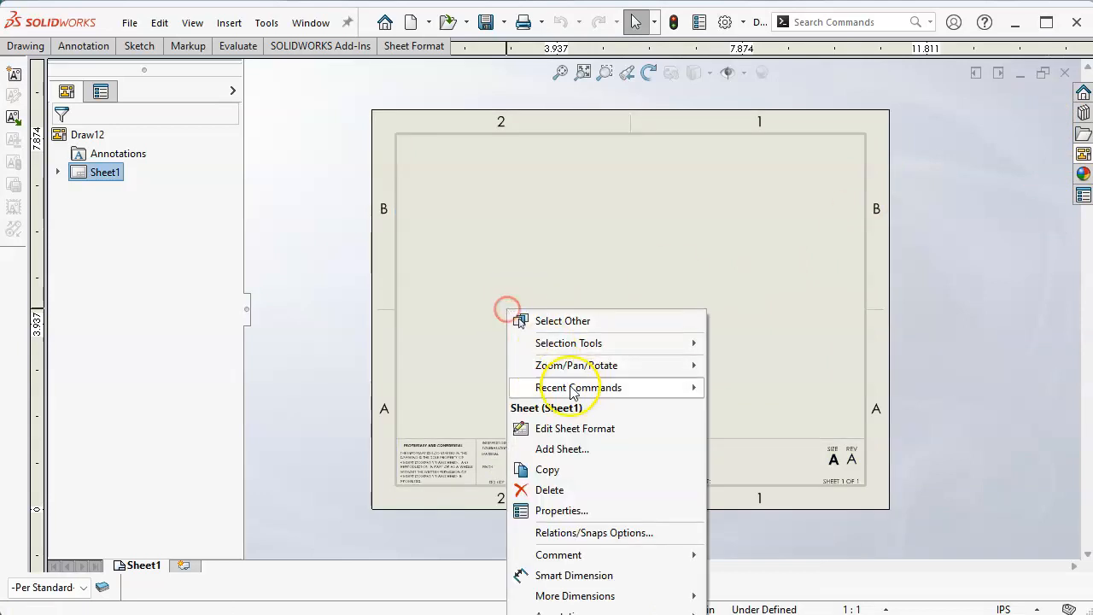
click(545, 507)
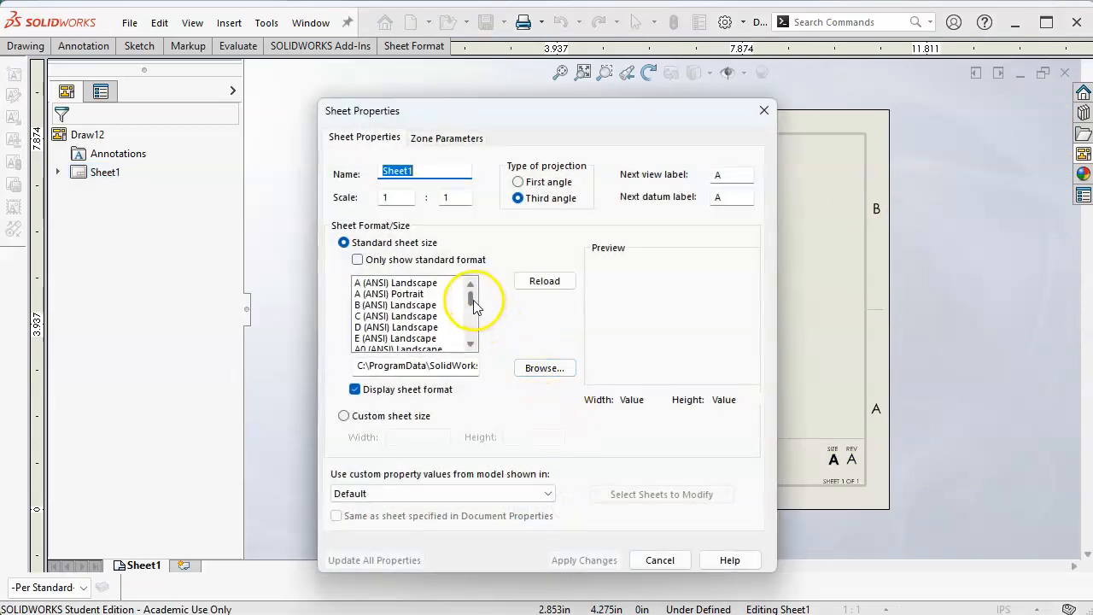
drag(471, 294, 470, 339)
click(391, 316)
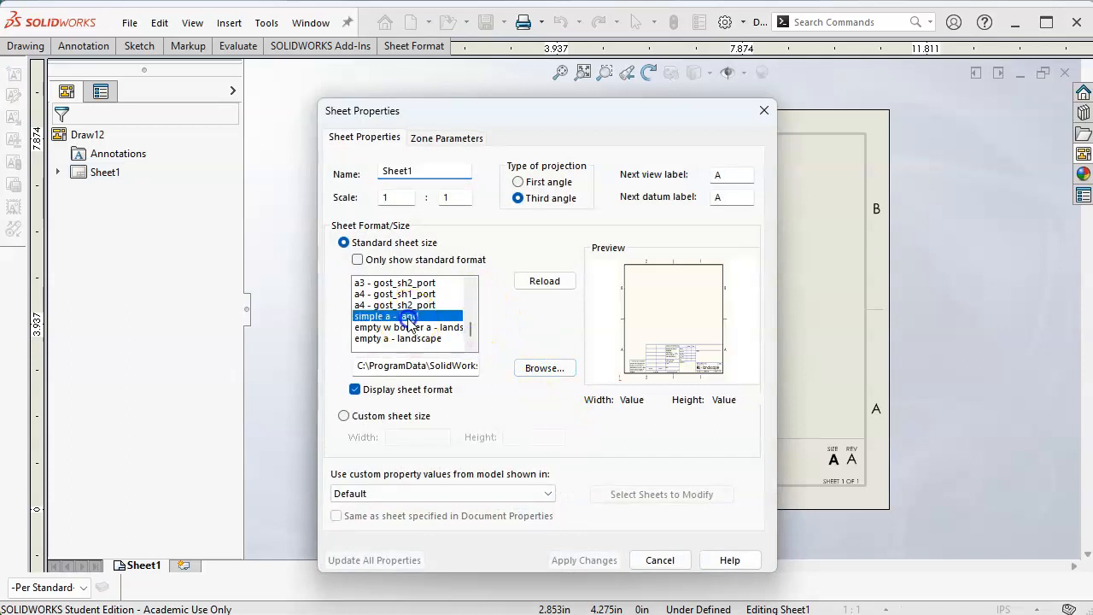
click(568, 560)
click(805, 325)
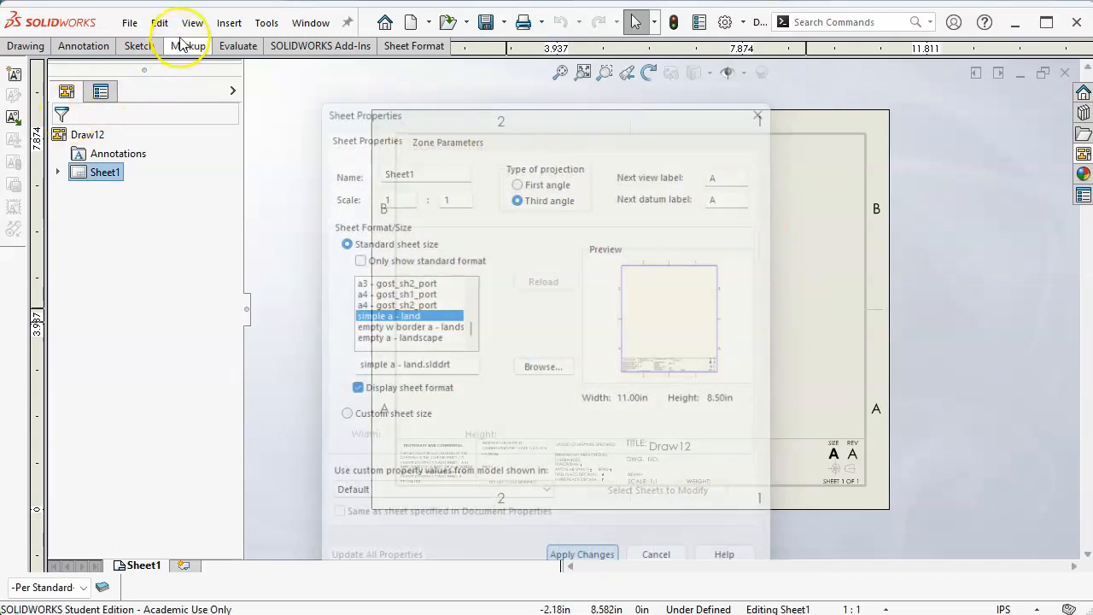
- Save the drawing as a Drawing Templates (*.drwdot) file in 2024 Spring MPT150 > SW Templates, replacing simple a-land.DRWDOT
click(129, 23)
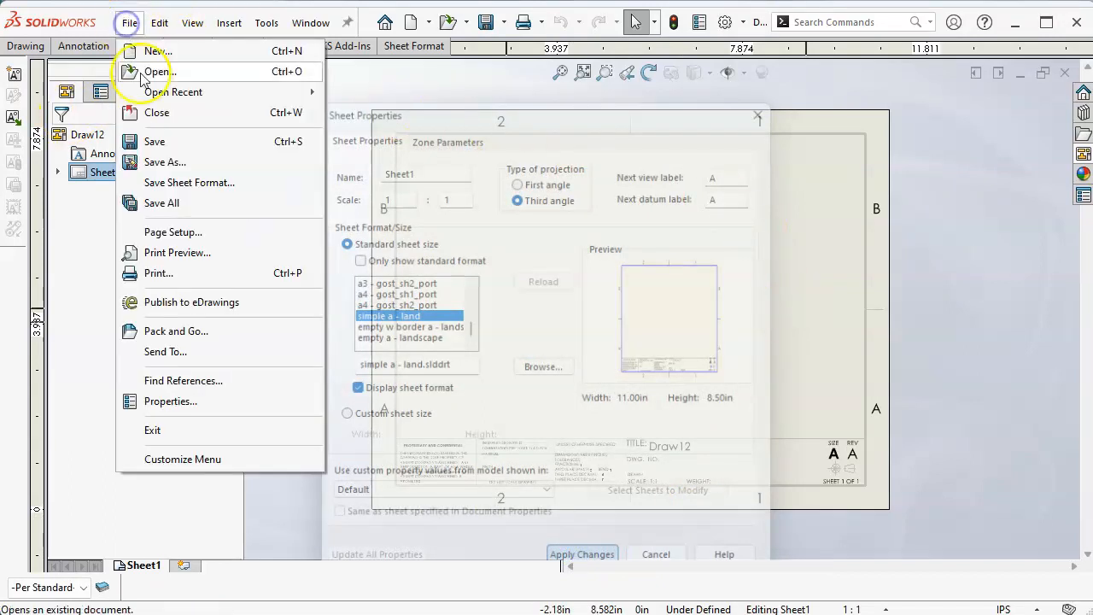
click(165, 162)
click(452, 442)
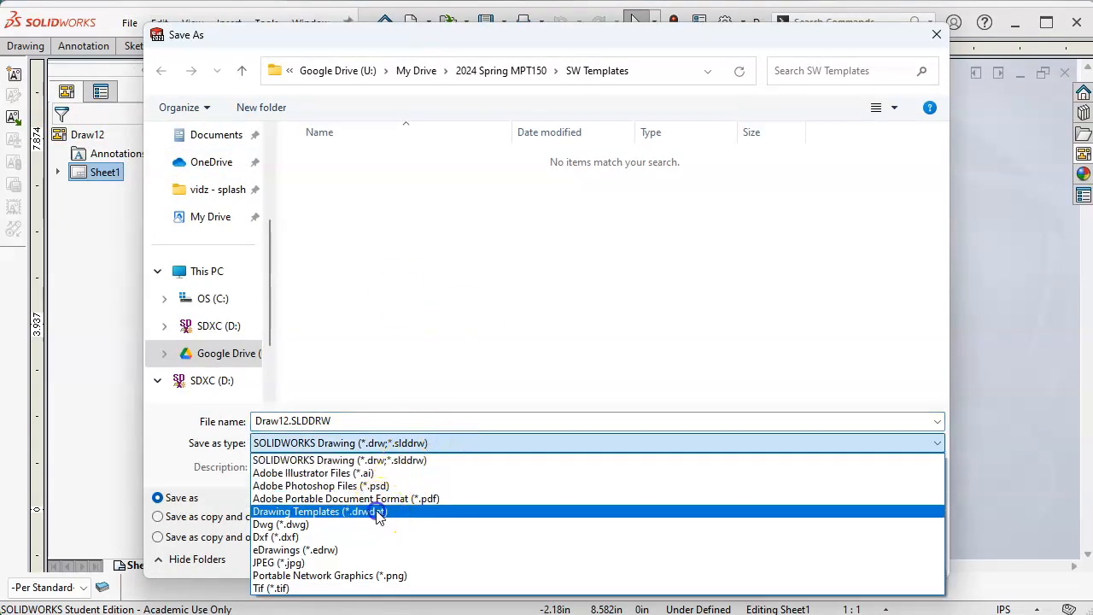
click(379, 511)
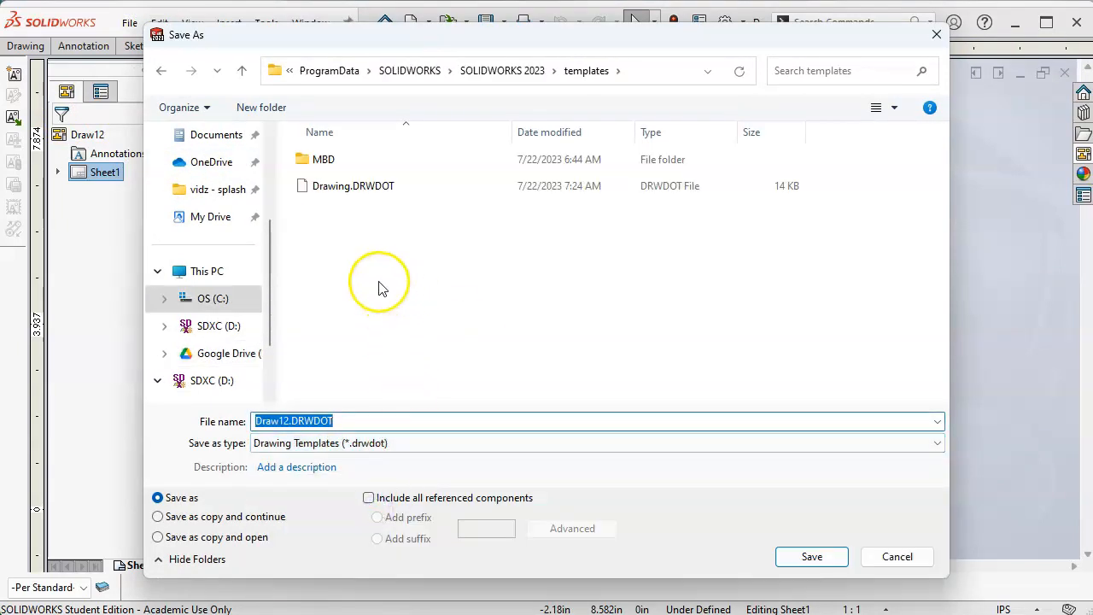
click(239, 218)
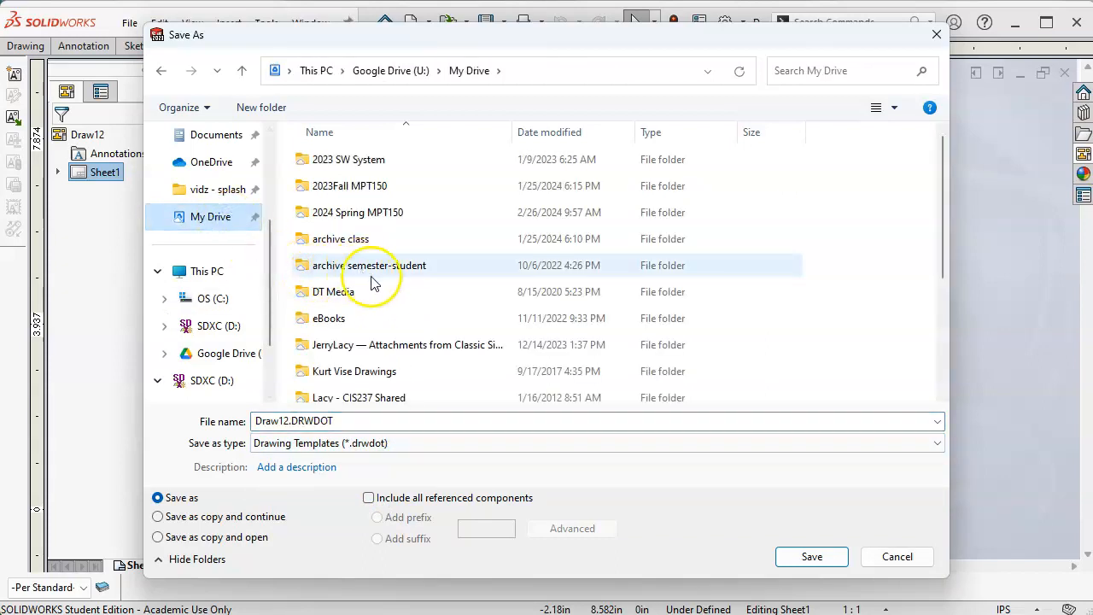
double_click(375, 213)
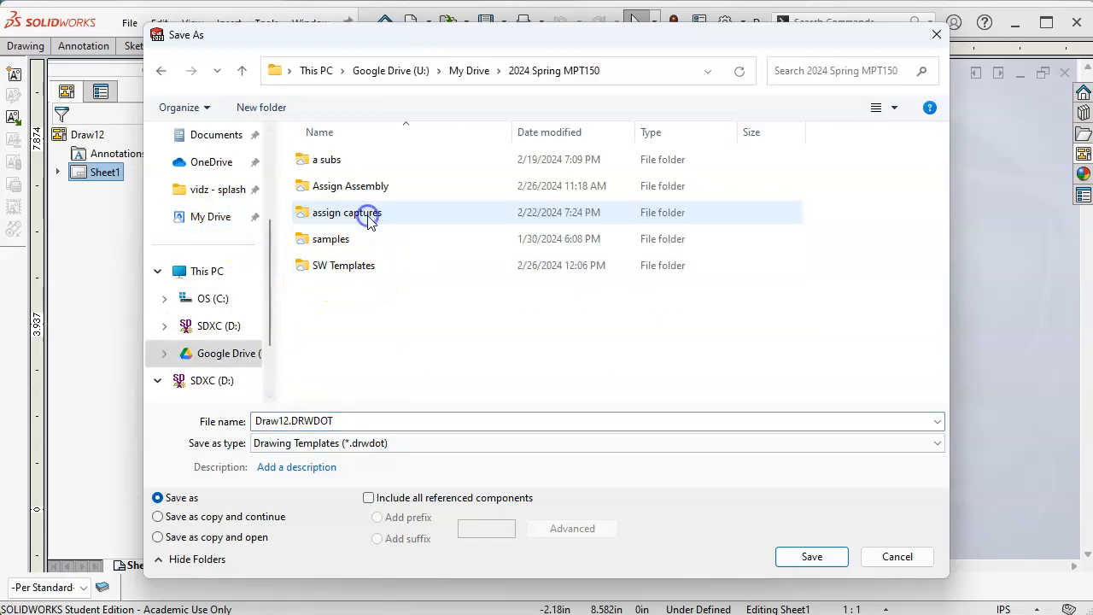
double_click(384, 267)
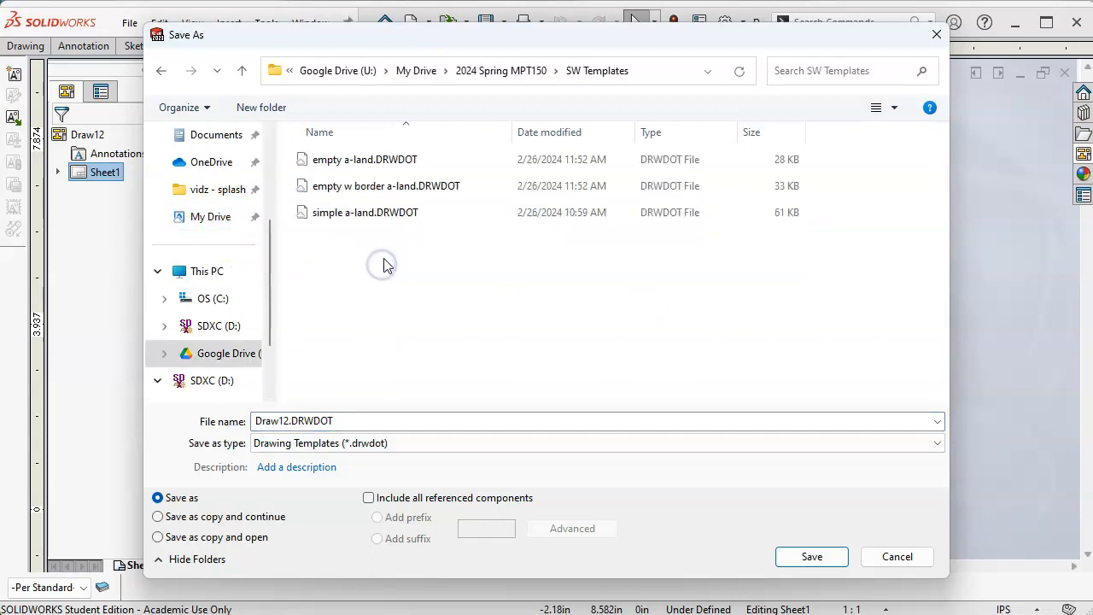
click(384, 213)
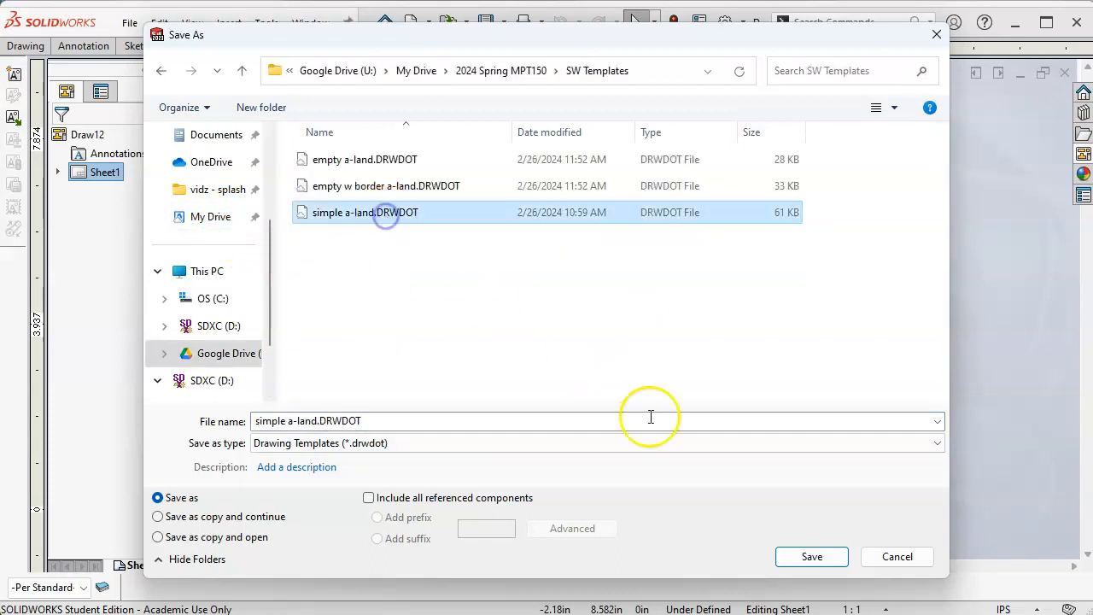
click(815, 557)
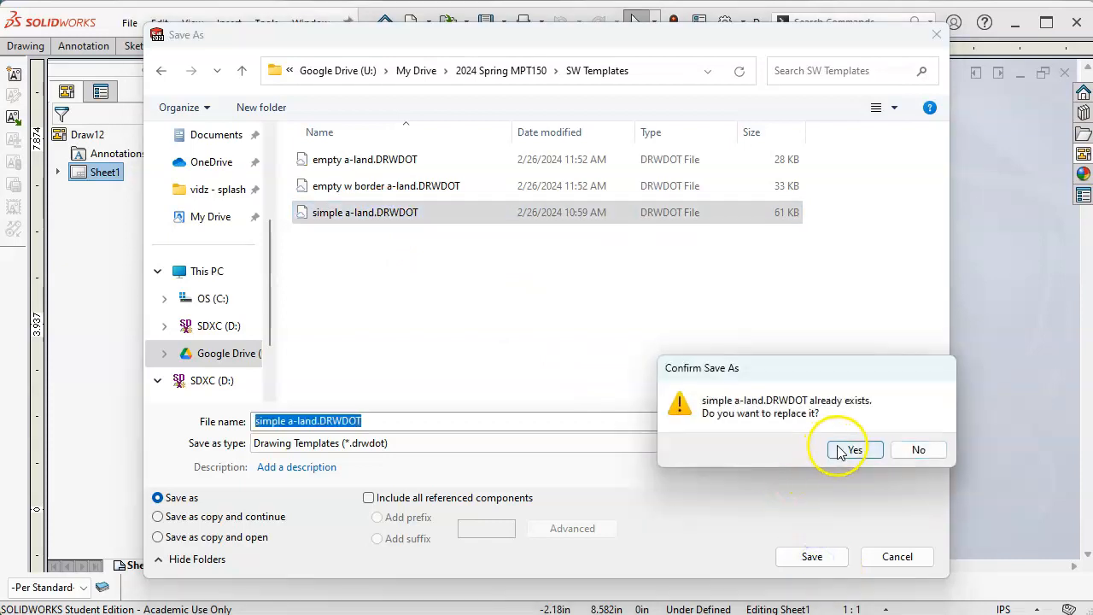
click(853, 450)
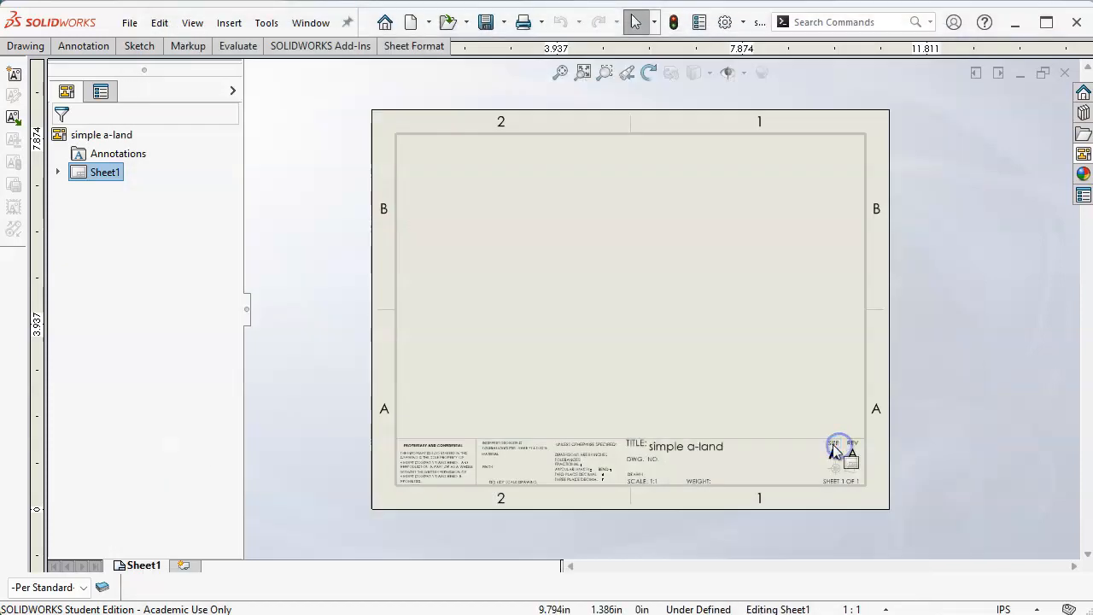
- Close the saved template and create a new drawing from simple a-land to check its title block
click(1064, 74)
click(288, 23)
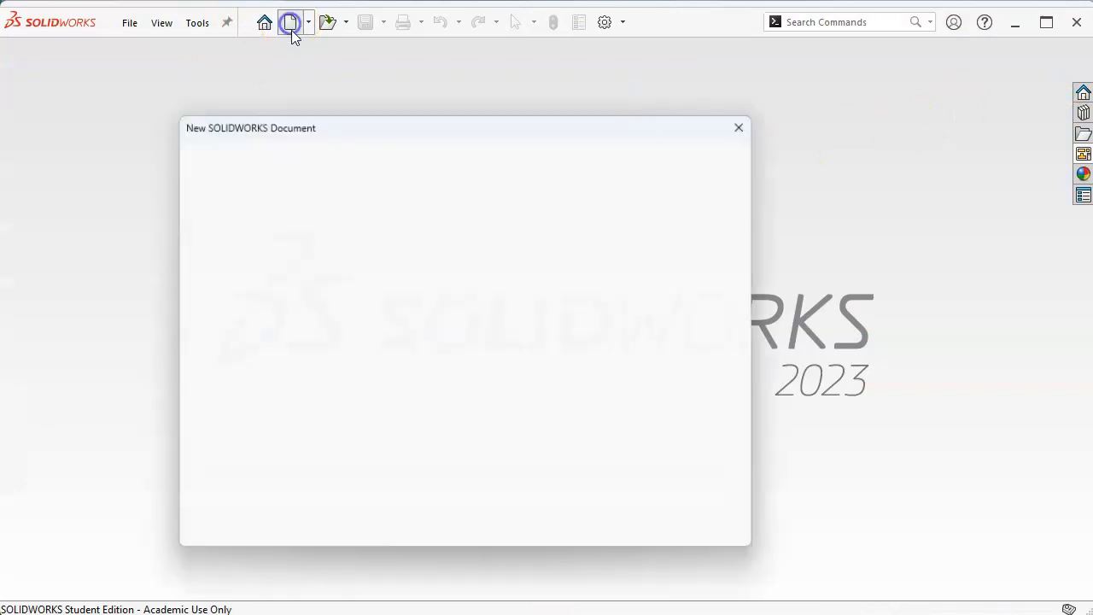
double_click(226, 185)
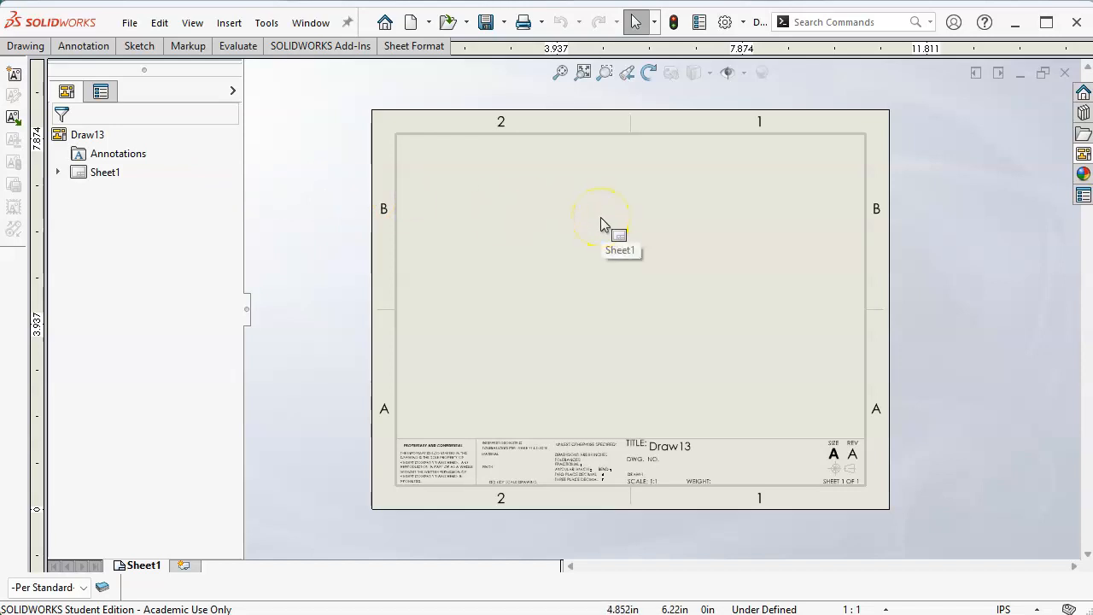
scroll(600, 221, down, 1)
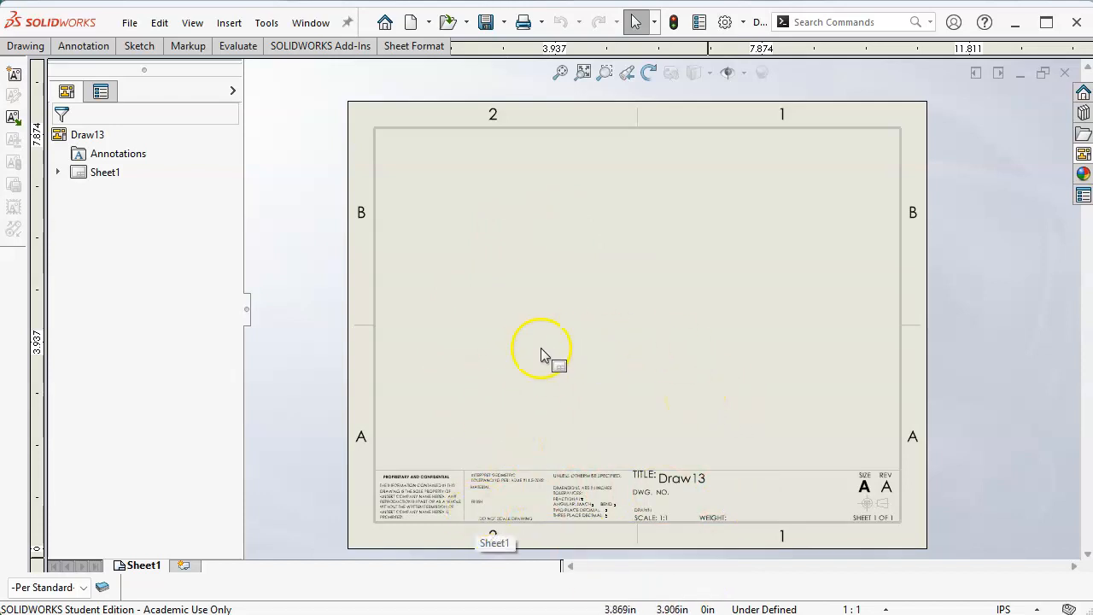
click(467, 418)
click(481, 482)
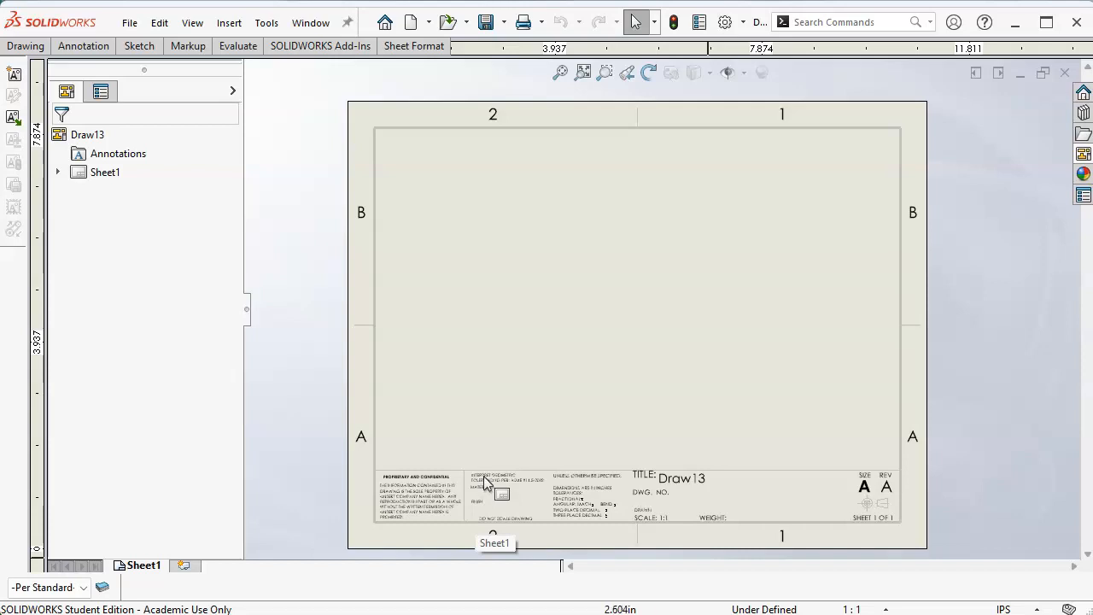
click(487, 472)
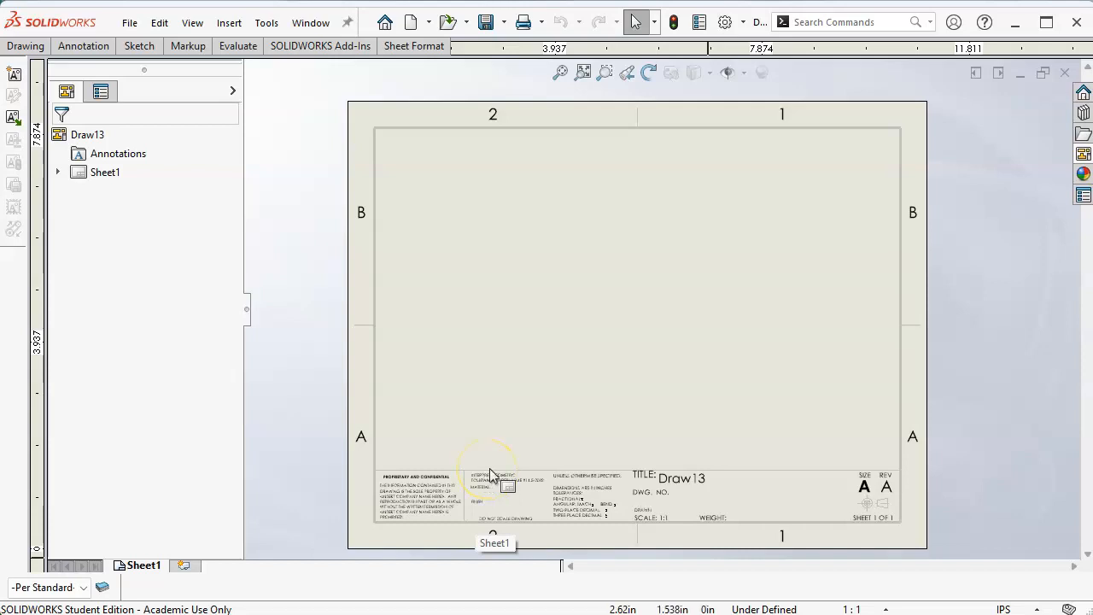